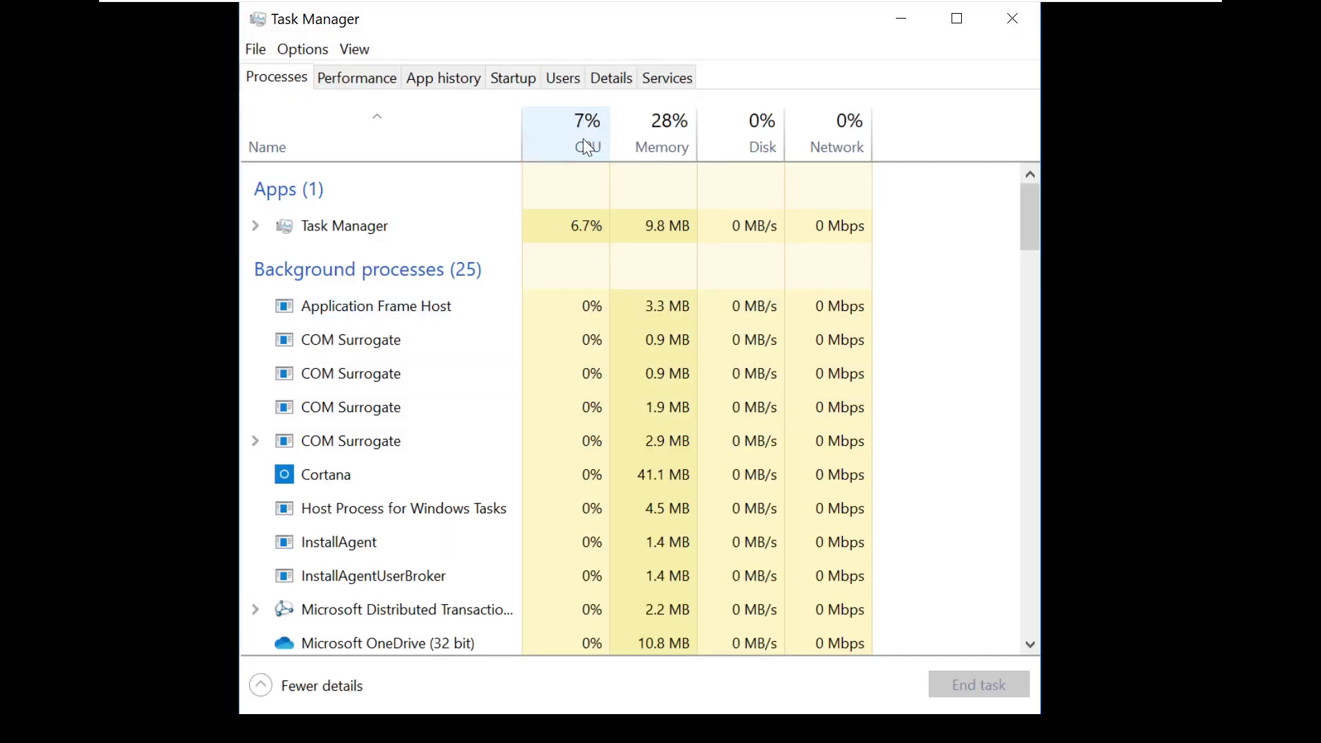
# - Show Task Manager's full details and start a new task from the File menu
pyautogui.click(260, 685)
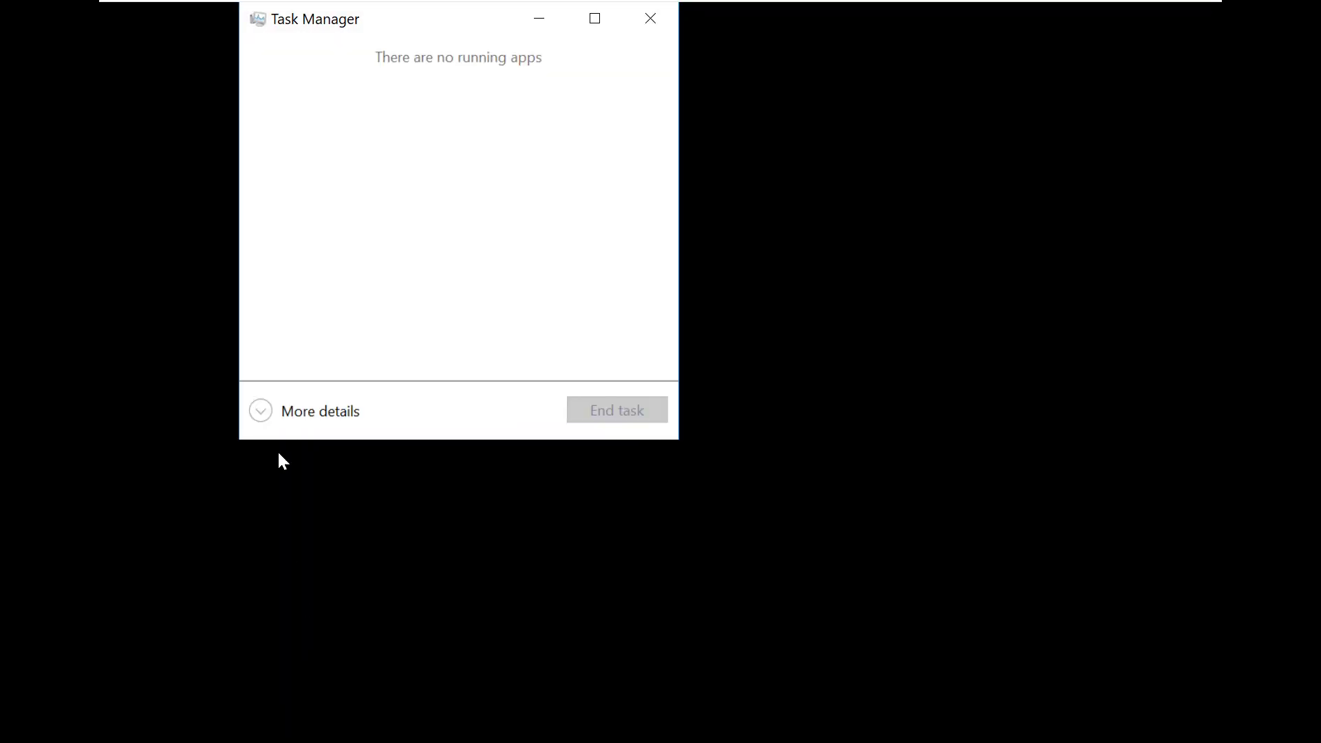
pyautogui.click(260, 412)
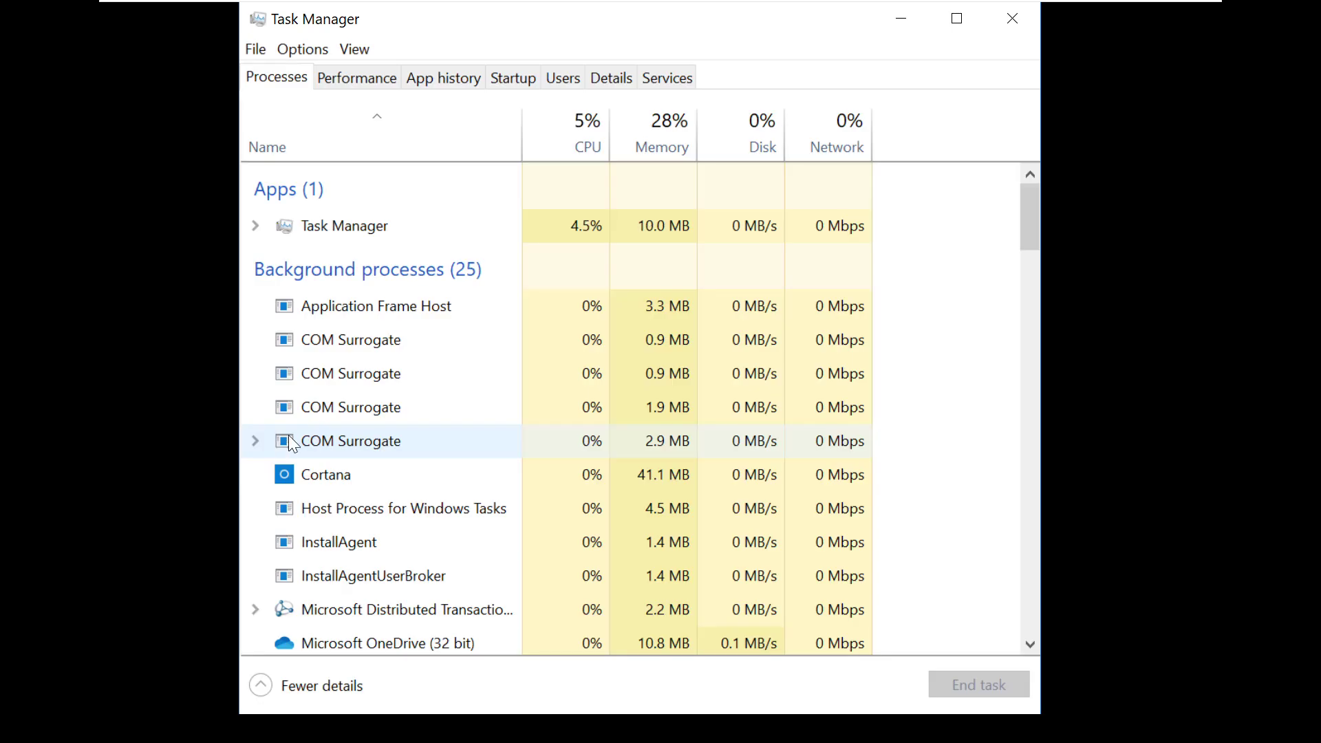
pyautogui.click(255, 50)
pyautogui.click(273, 72)
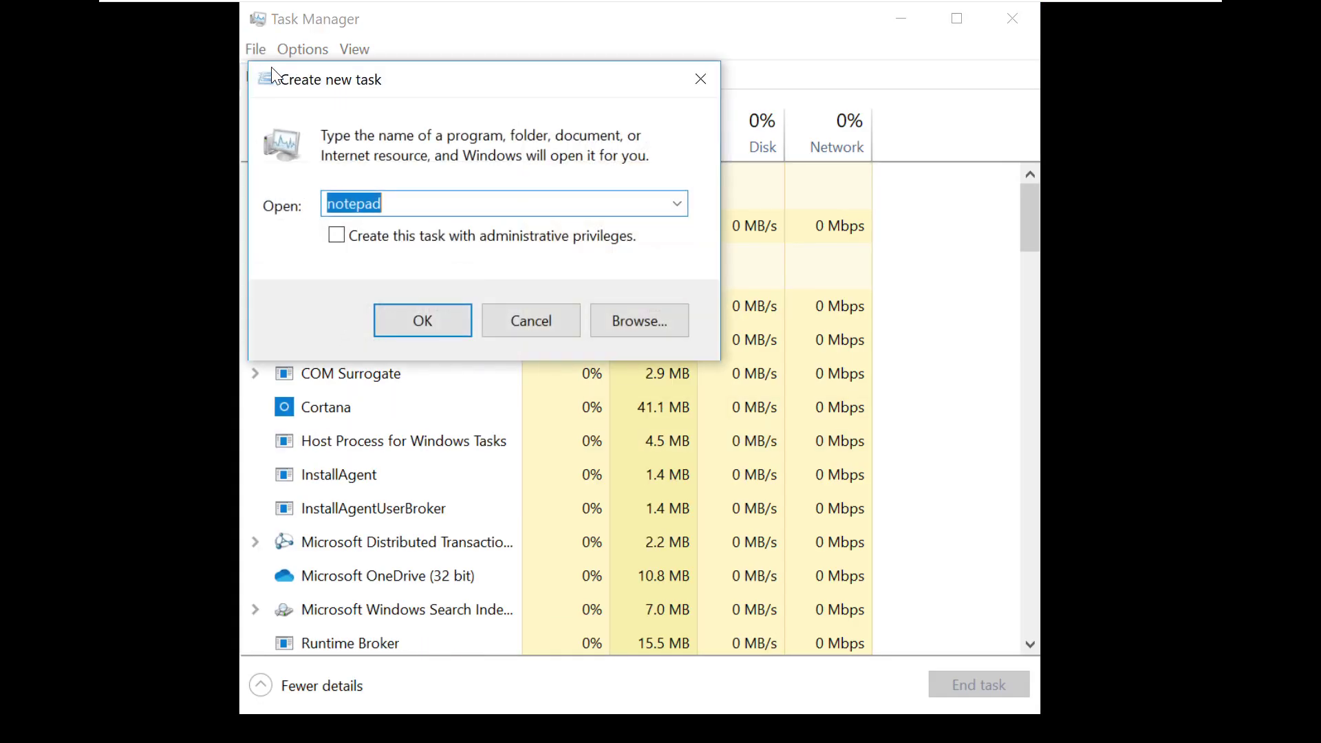
# - Browse to the C:\Windows\System32 folder in the file picker
pyautogui.click(634, 331)
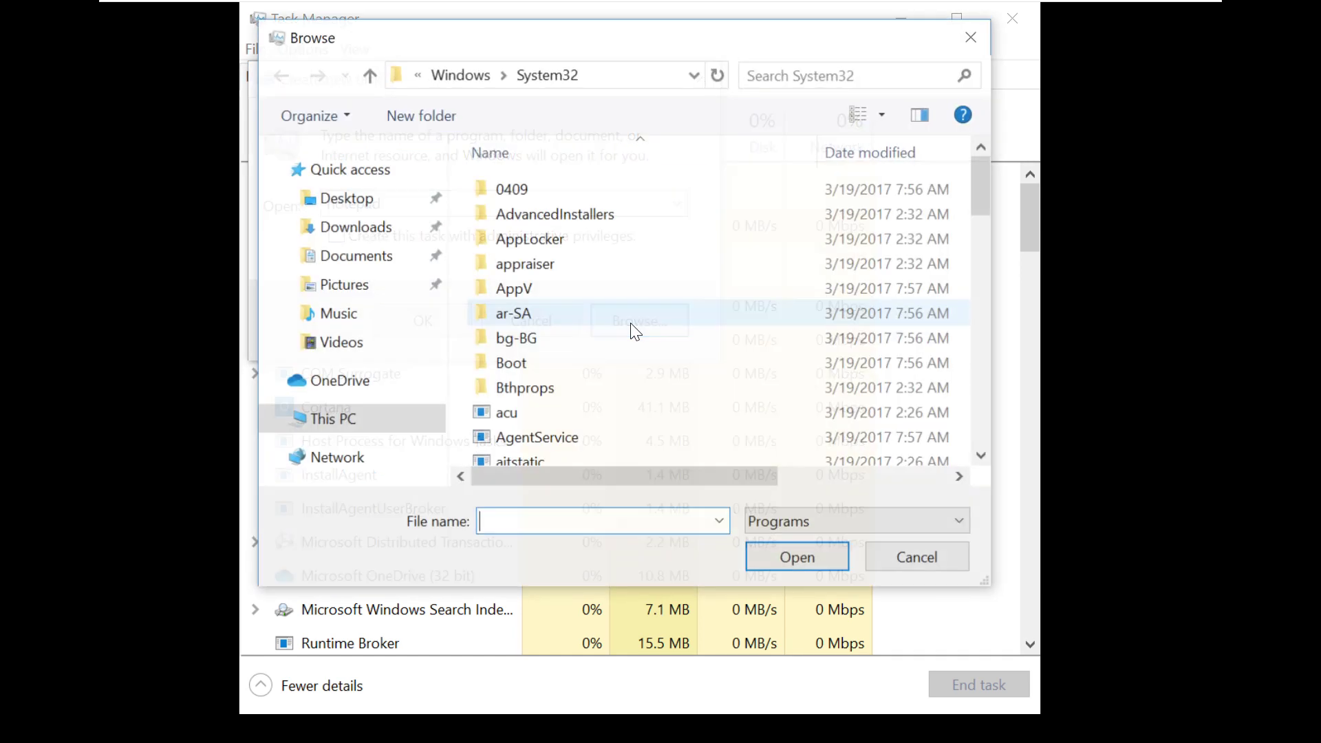
pyautogui.click(366, 423)
pyautogui.doubleClick(540, 427)
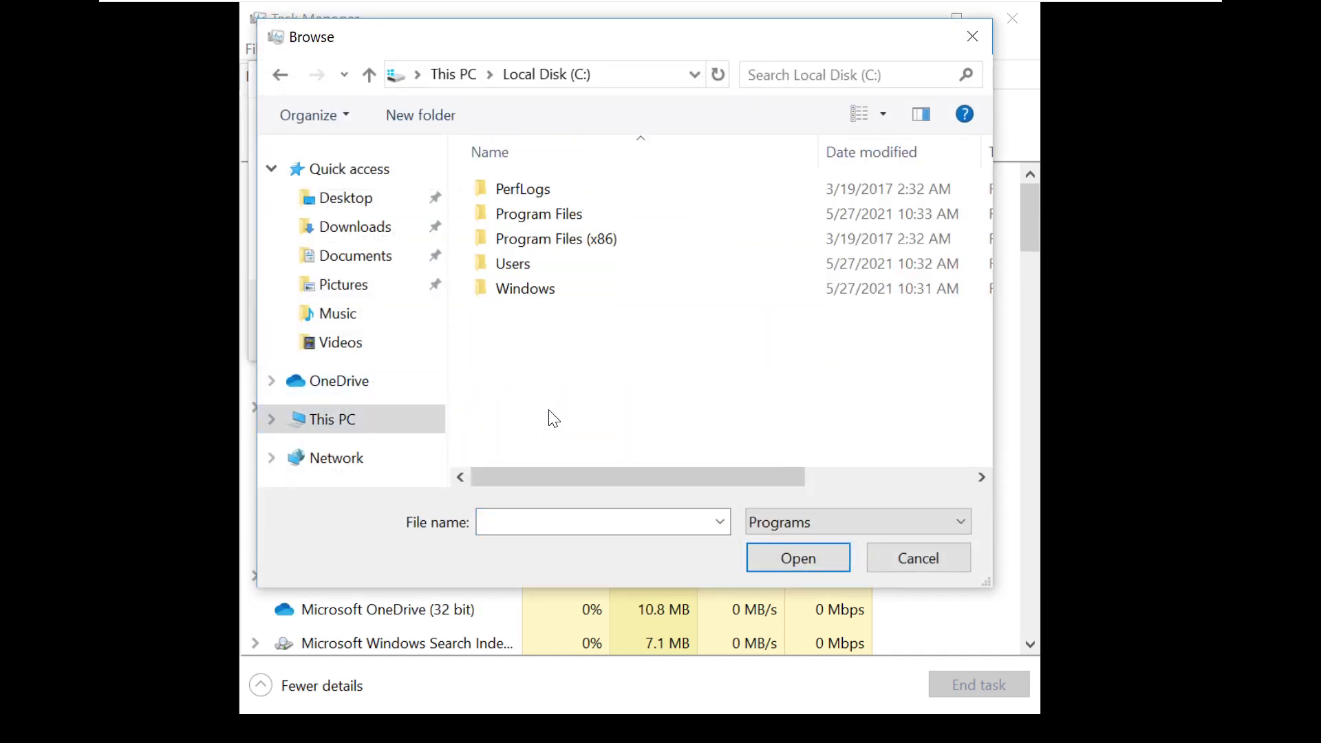
pyautogui.doubleClick(551, 292)
pyautogui.click(567, 330)
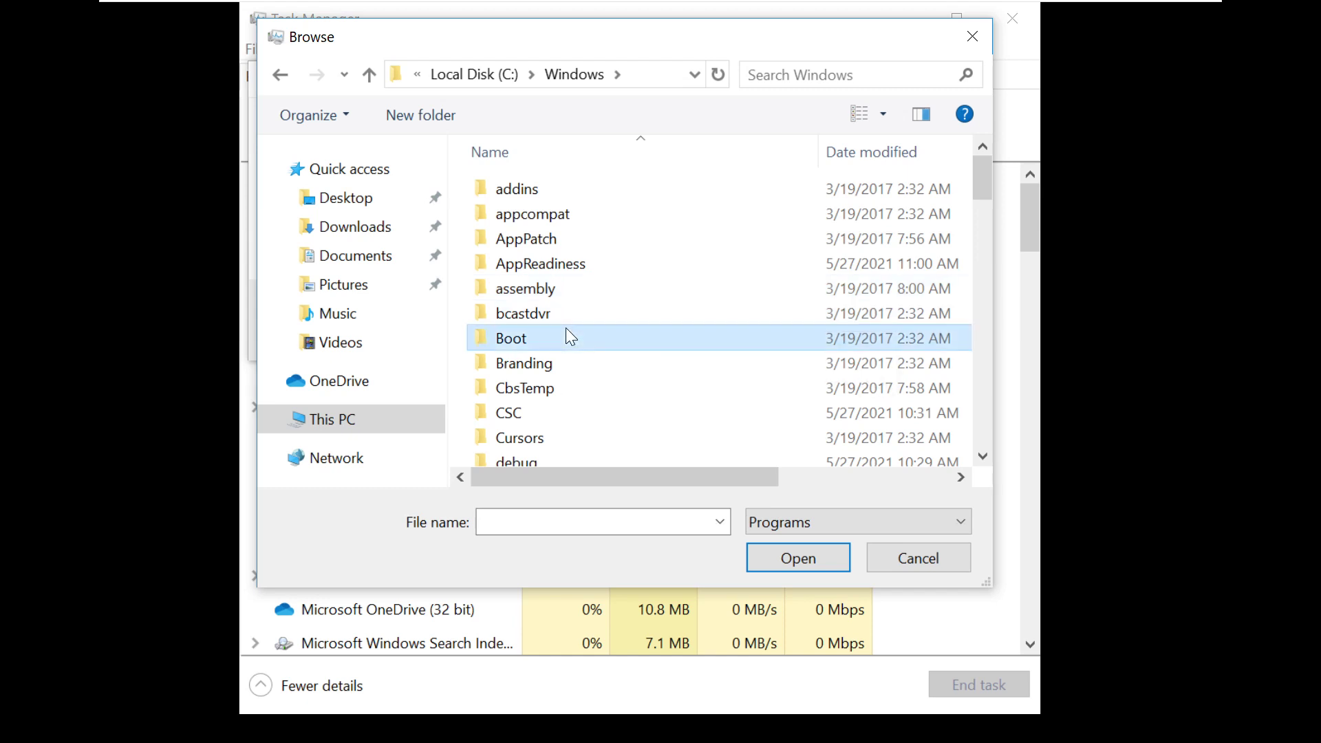
pyautogui.write('sys')
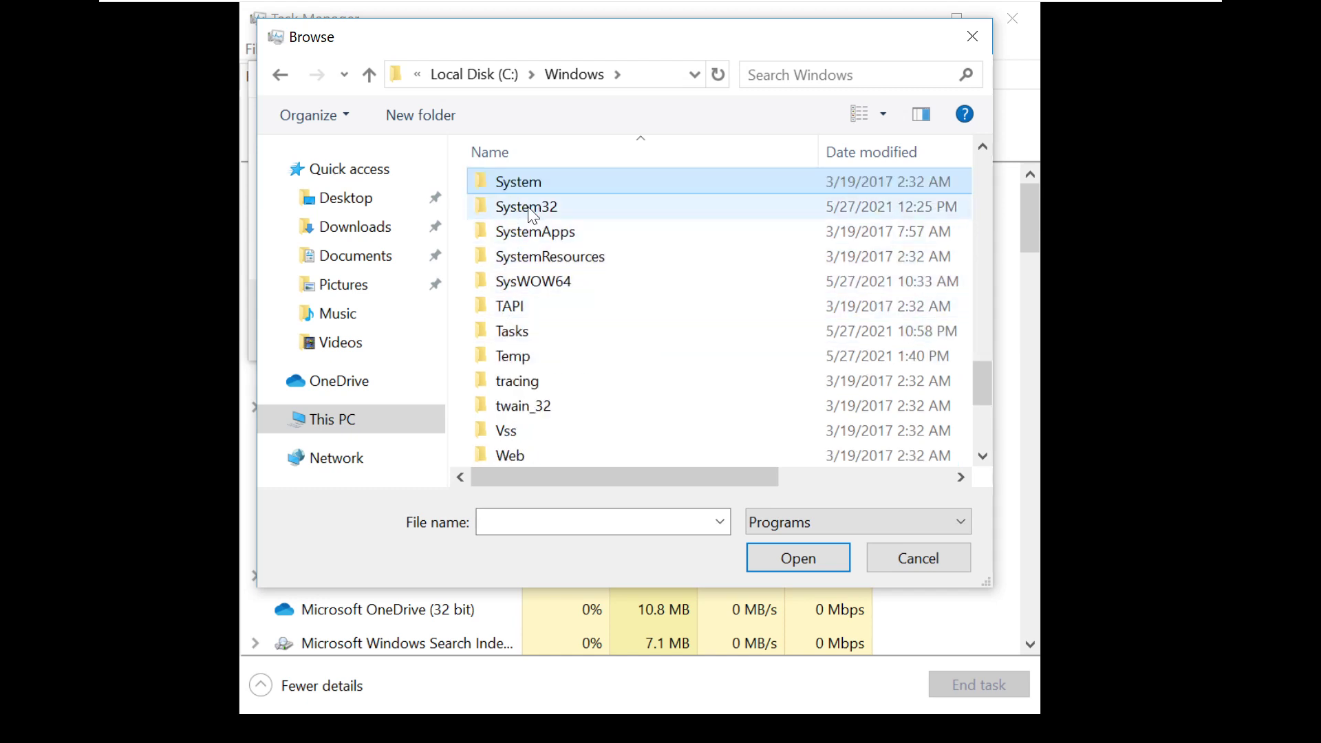
pyautogui.doubleClick(534, 208)
# - Choose cmd.exe as the program to run and launch it
pyautogui.write('cmd')
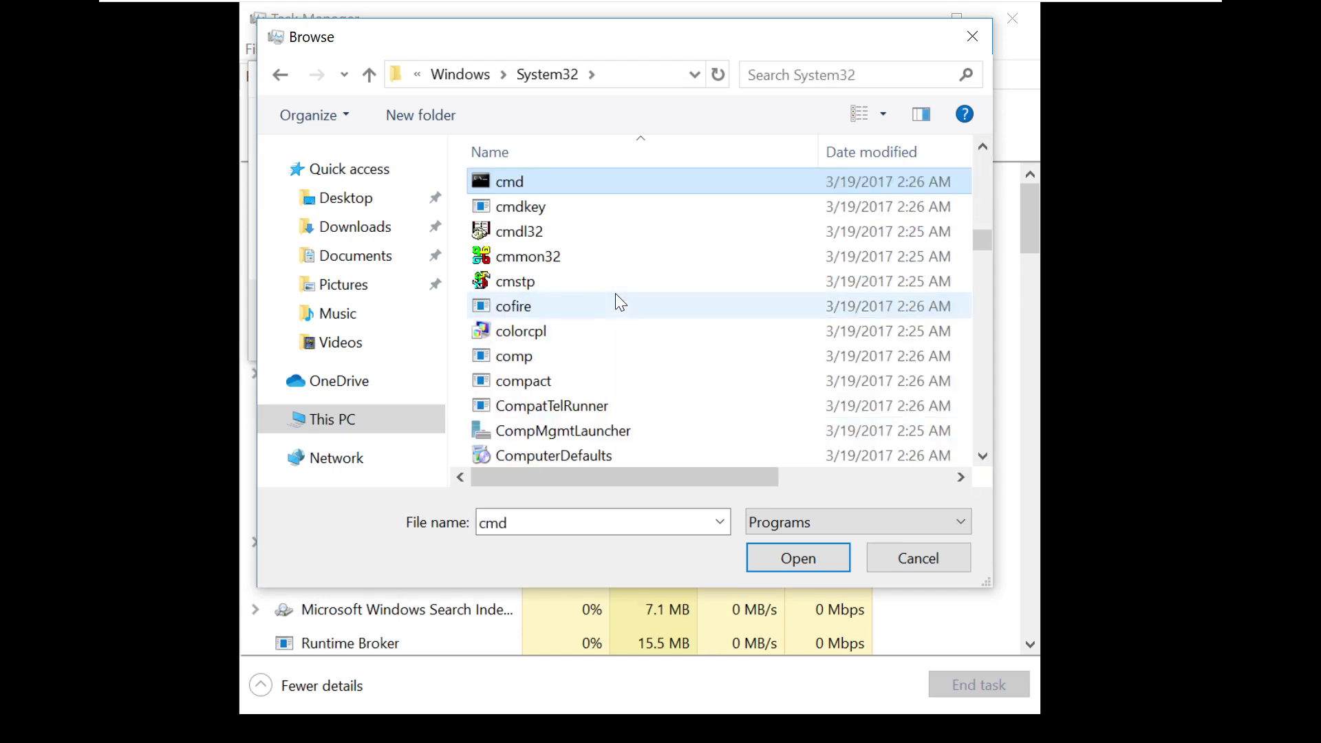
pyautogui.doubleClick(552, 181)
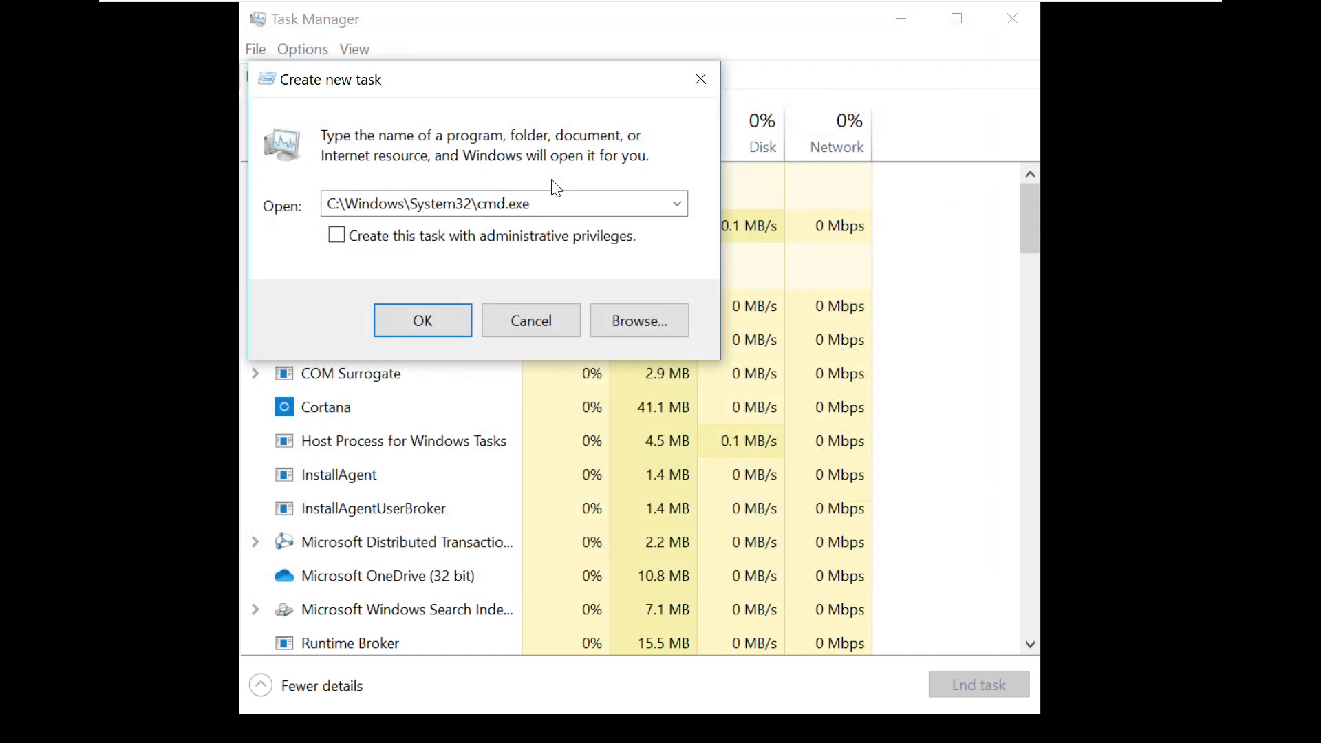
pyautogui.click(438, 311)
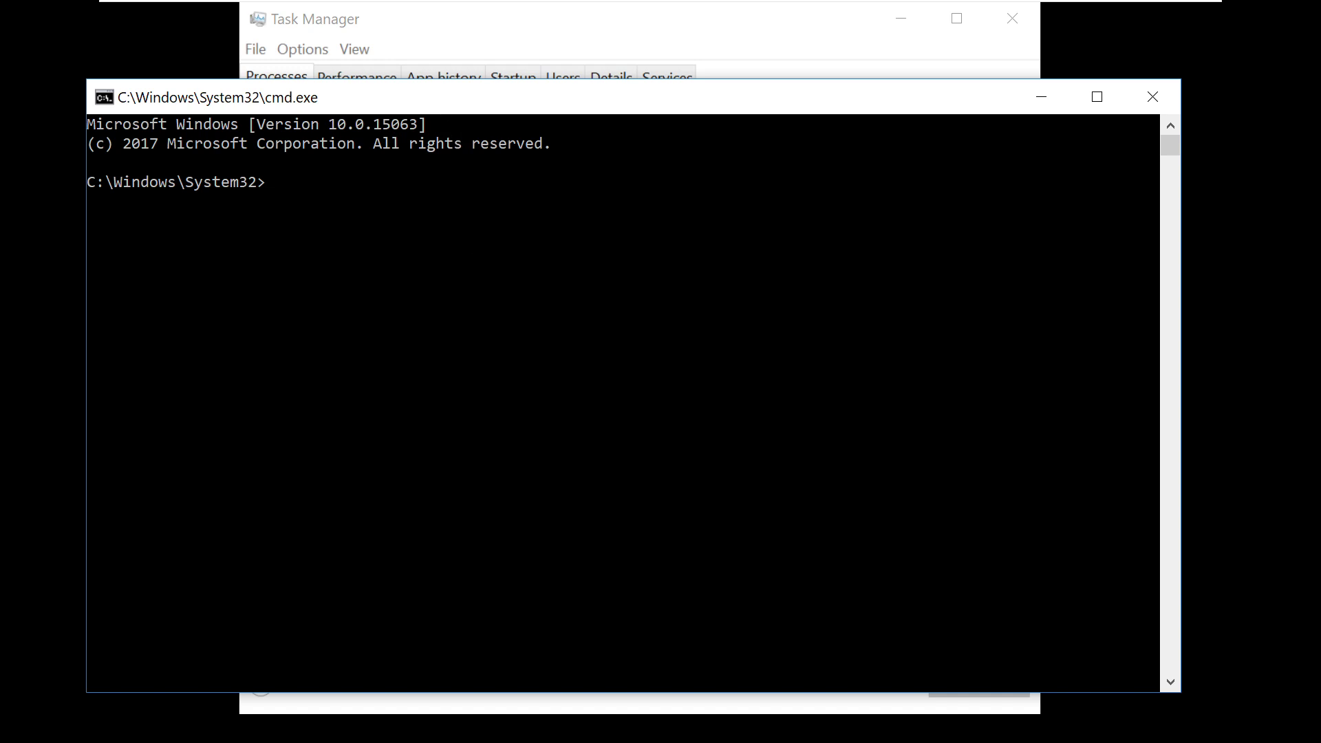
# - Run regedit from the Command Prompt to open Registry Editor
pyautogui.moveTo(440, 109); pyautogui.dragTo(496, 96)
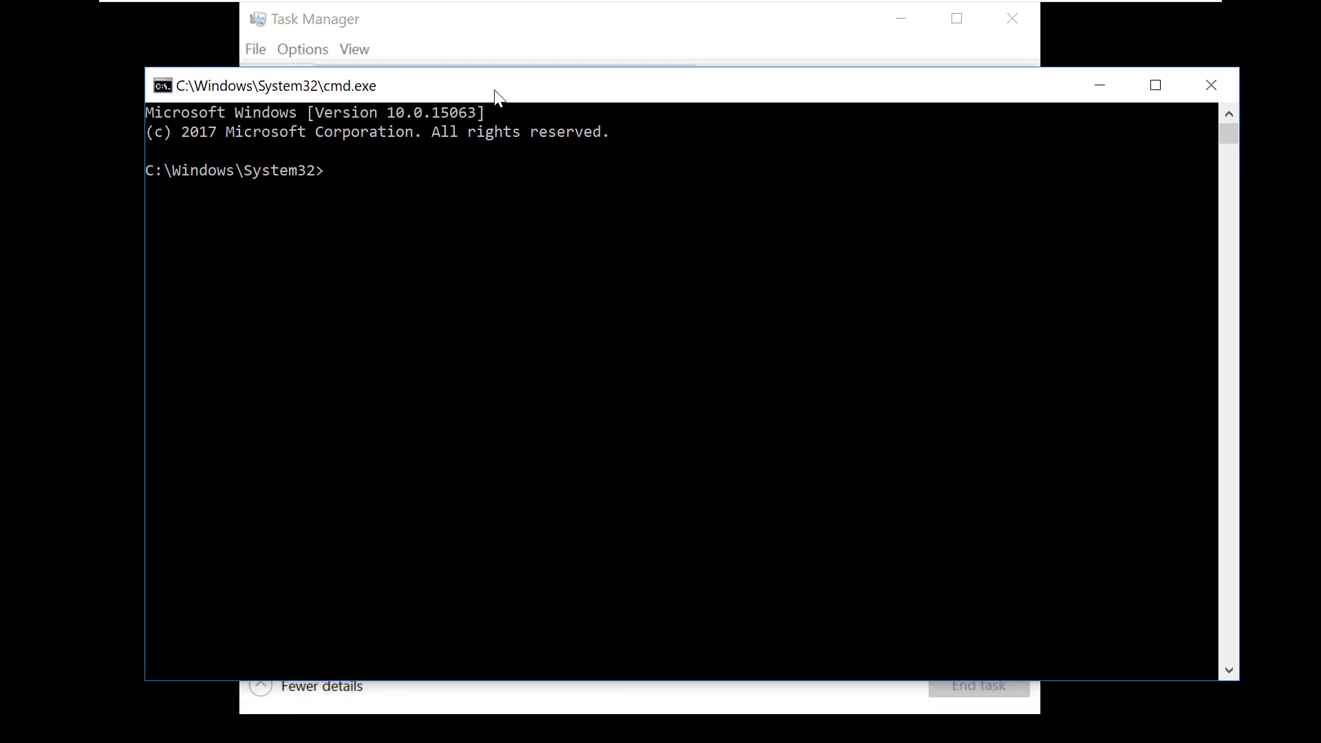
pyautogui.write('regedit')
pyautogui.press('Return')
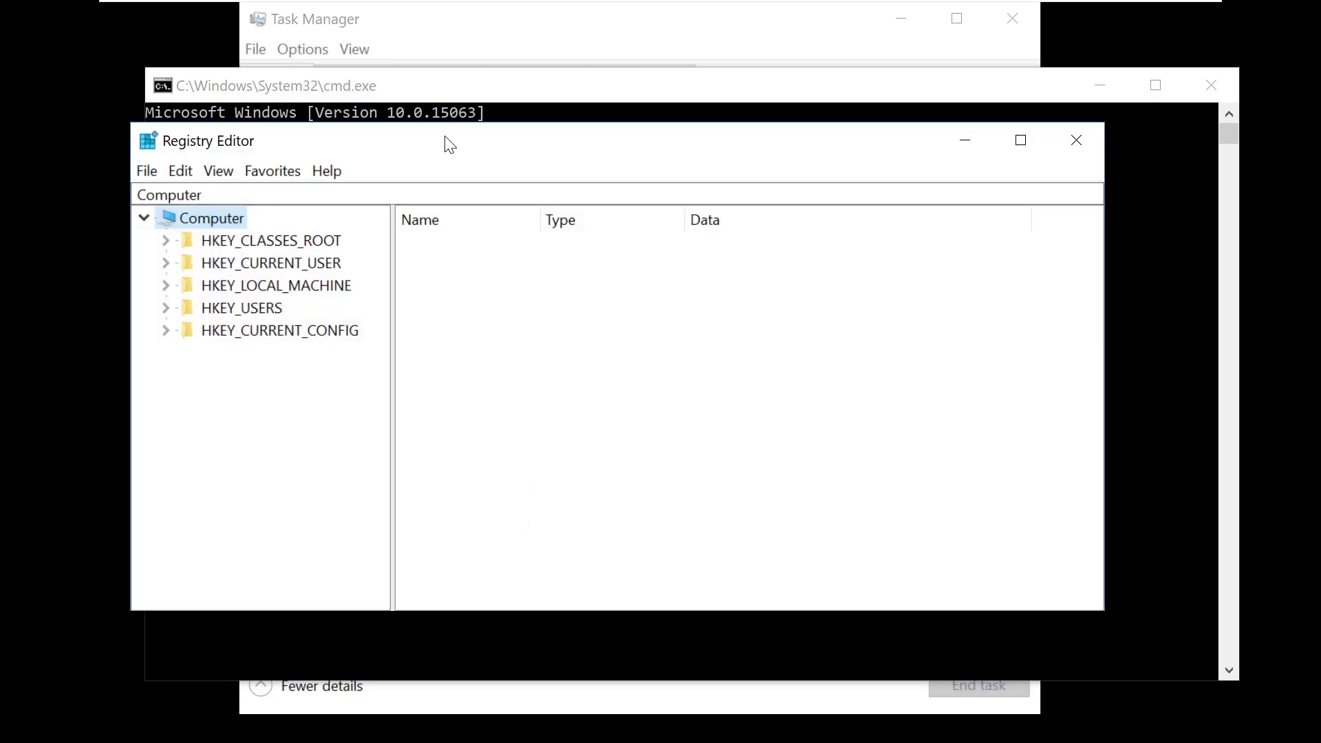
# - Expand HKEY_LOCAL_MACHINE\SOFTWARE\Microsoft and scroll through its subkeys toward Windows NT
pyautogui.moveTo(442, 142); pyautogui.dragTo(470, 134)
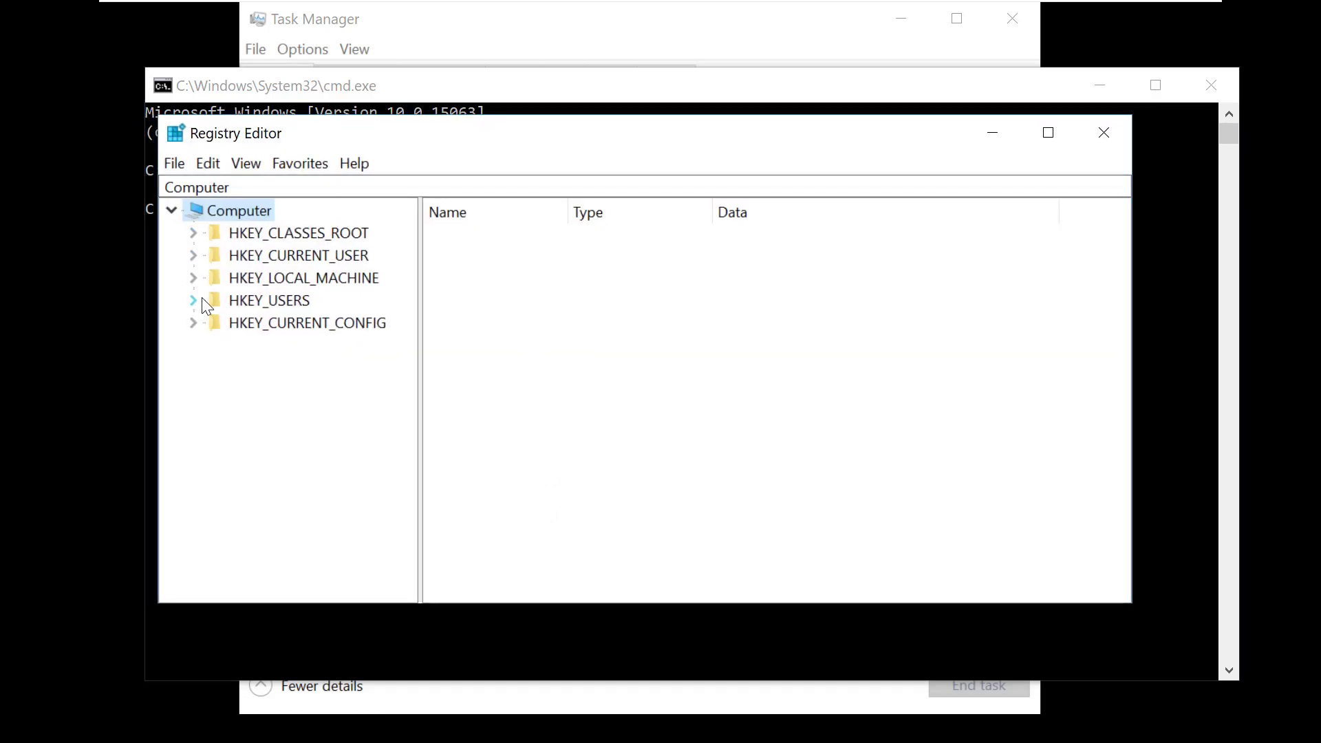
pyautogui.click(193, 278)
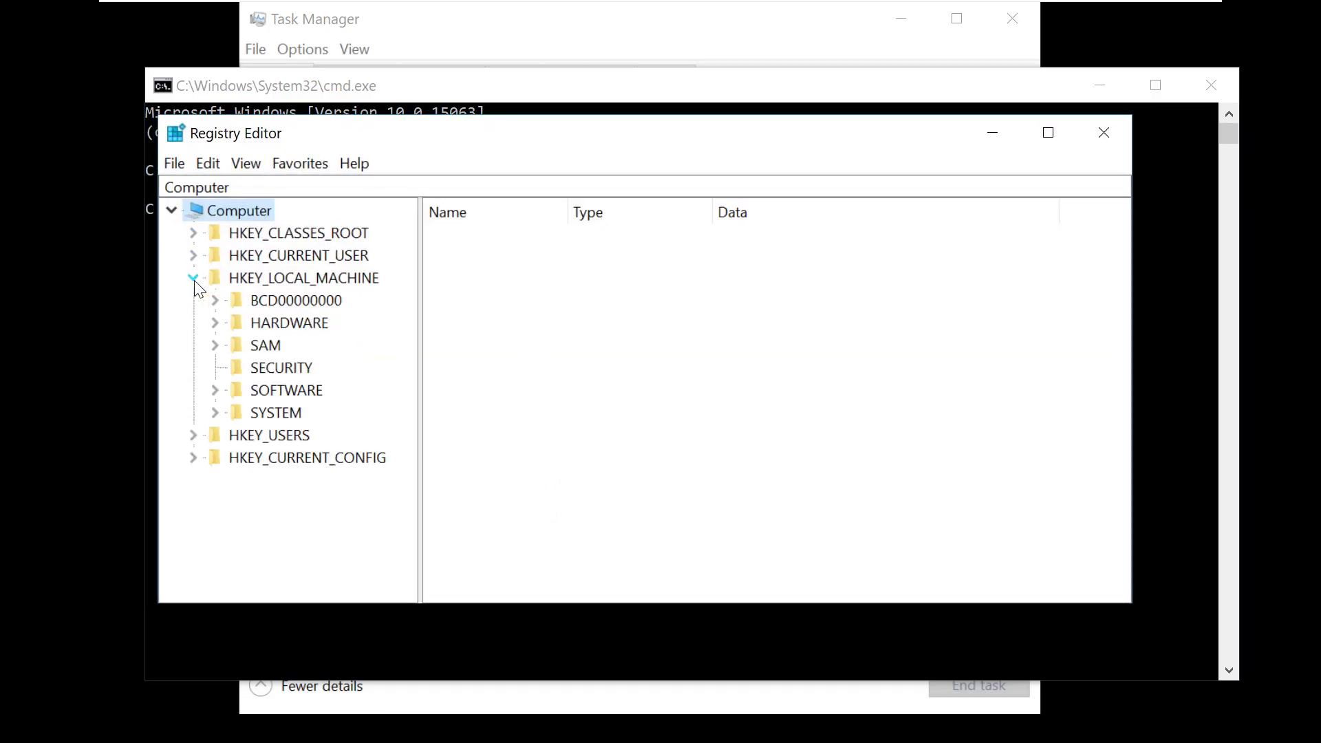
pyautogui.click(215, 390)
pyautogui.click(236, 413)
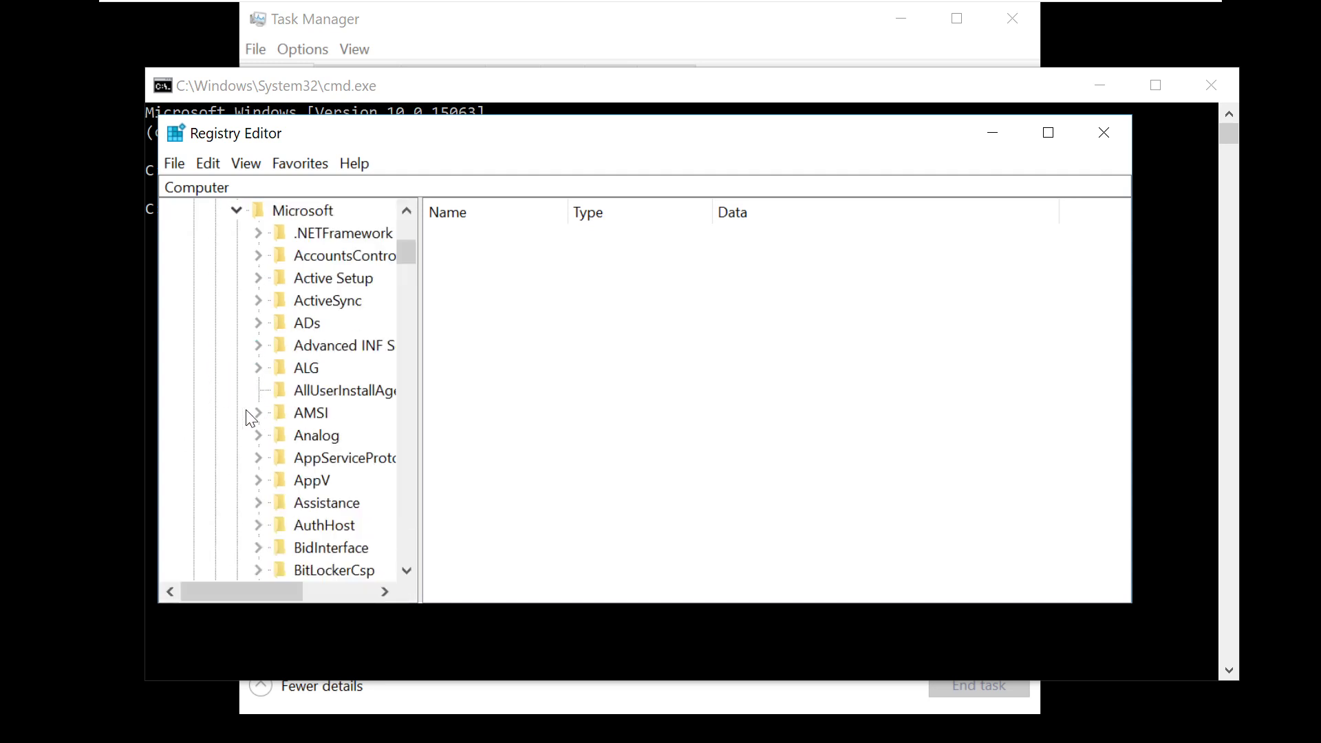
pyautogui.scroll(-6, 293, 387)
pyautogui.scroll(-9, 293, 391)
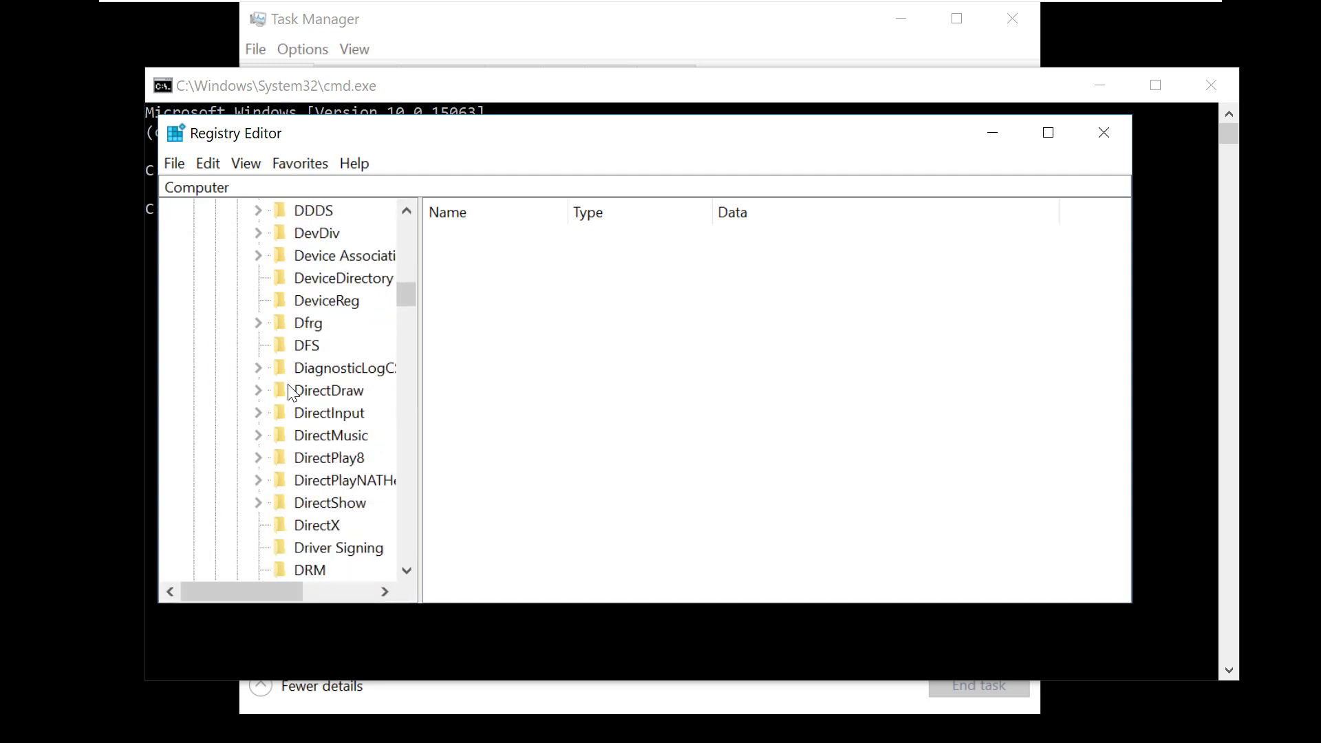
pyautogui.moveTo(266, 591); pyautogui.dragTo(295, 585)
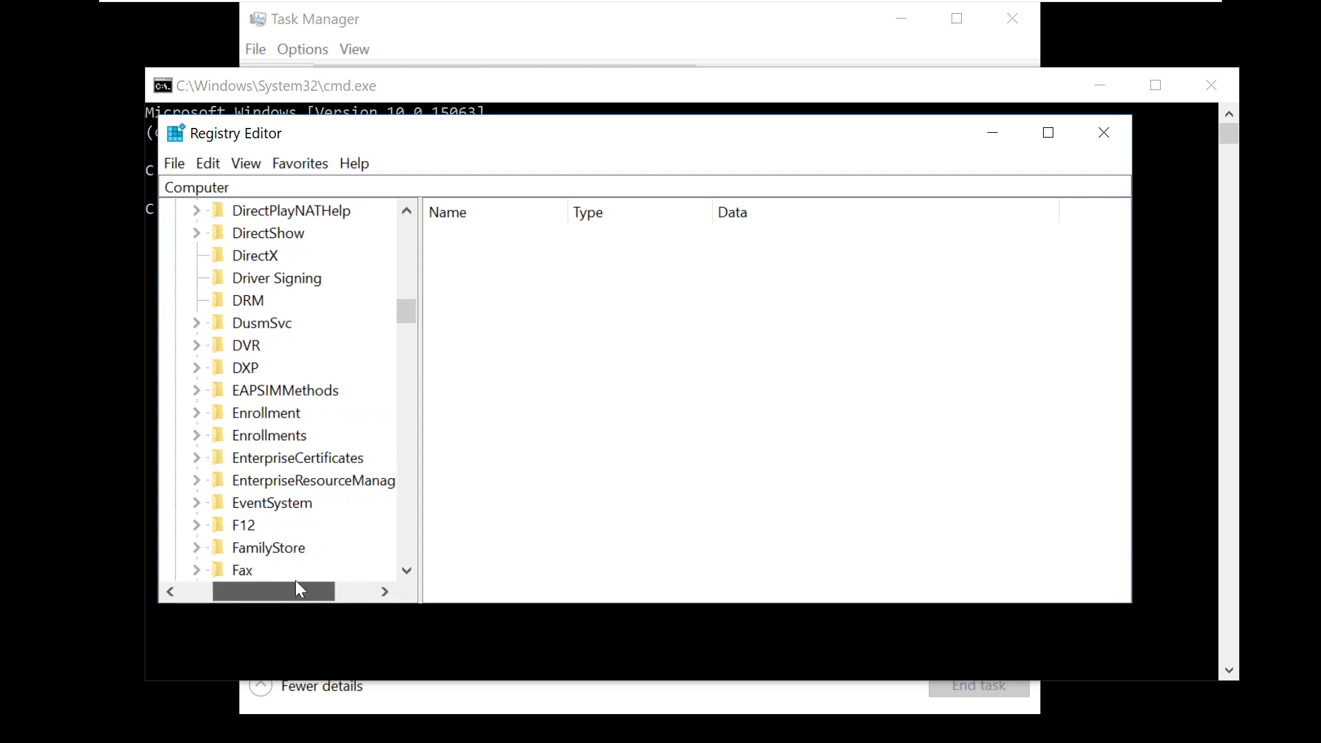
pyautogui.scroll(-19, 285, 475)
pyautogui.click(279, 443)
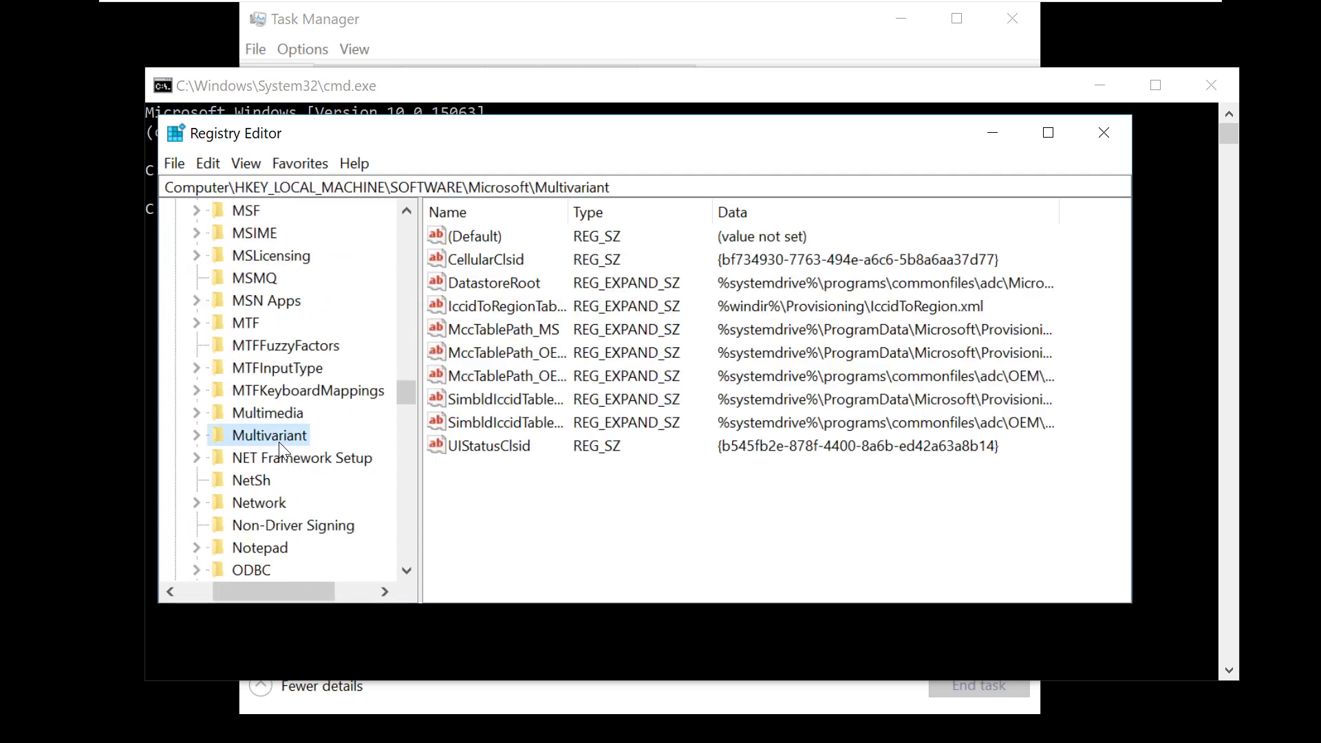
pyautogui.scroll(-3, 278, 446)
pyautogui.click(270, 450)
pyautogui.scroll(-4, 270, 447)
pyautogui.scroll(-10, 272, 442)
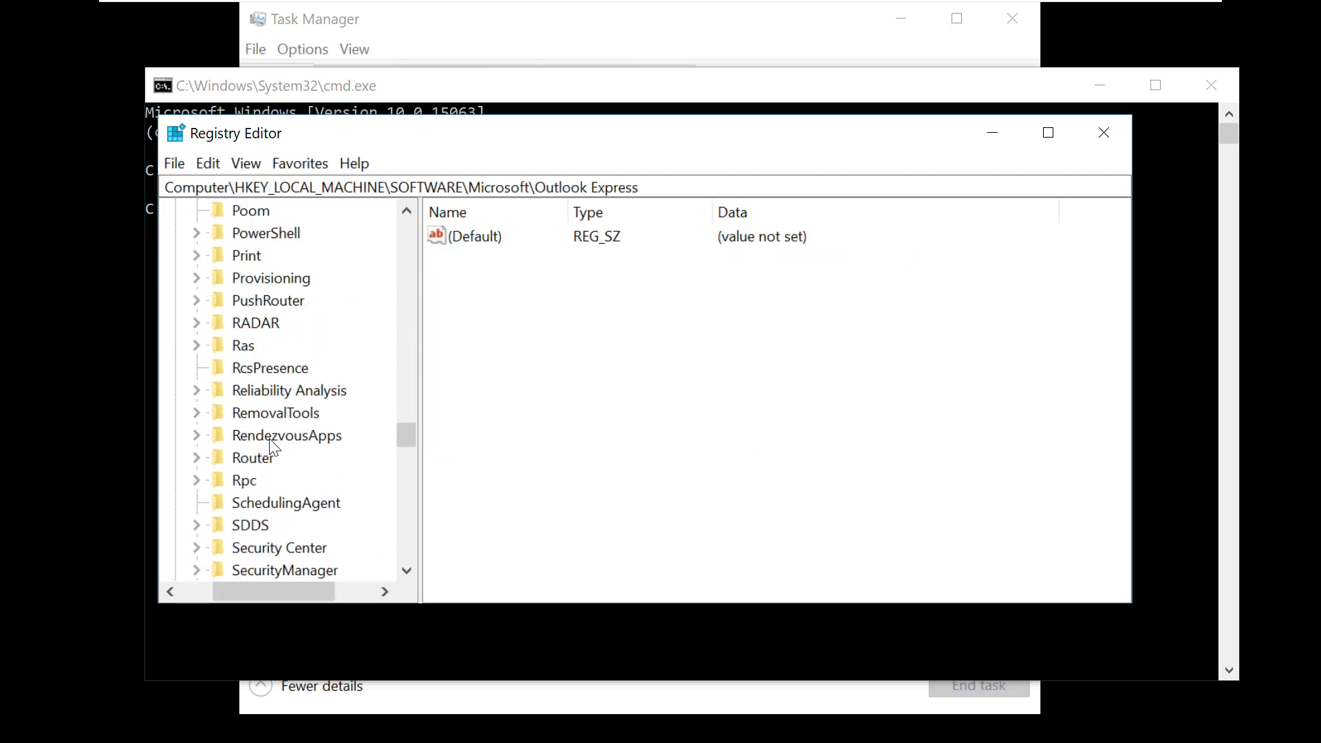
pyautogui.click(272, 443)
pyautogui.scroll(-4, 271, 443)
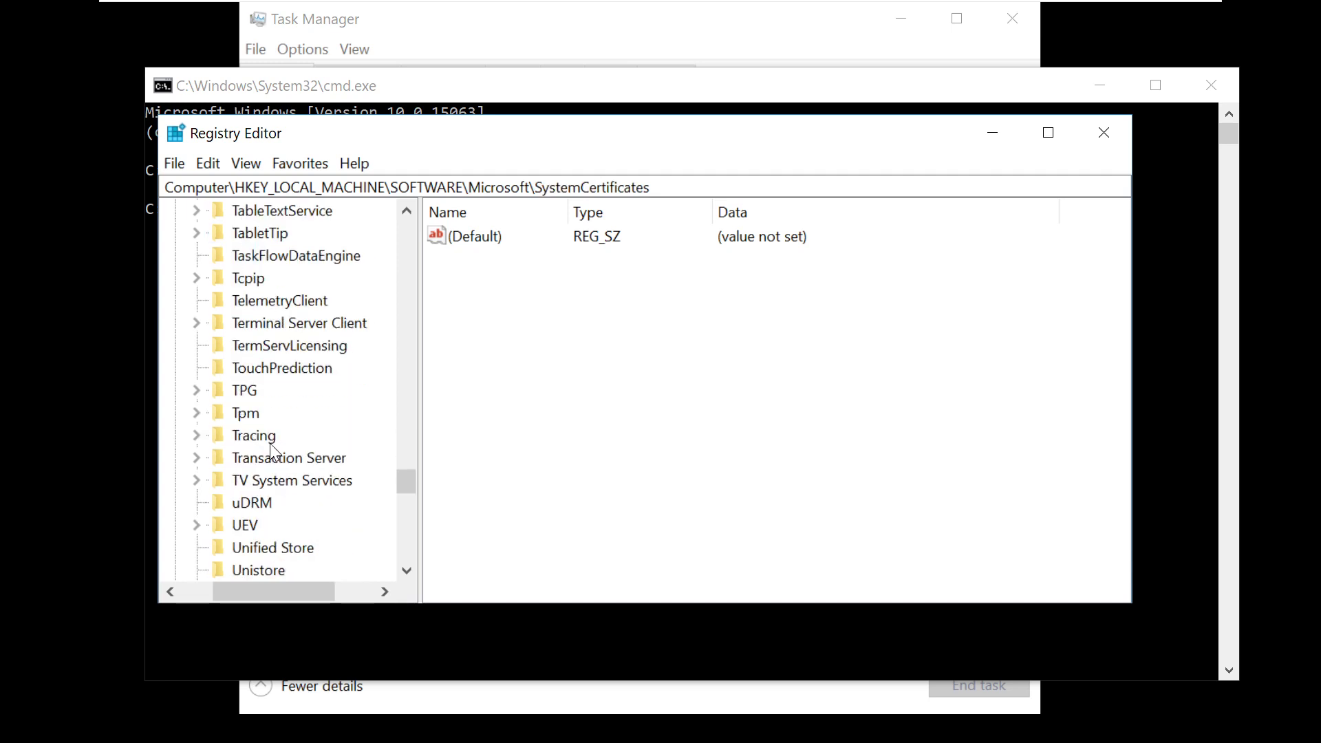
pyautogui.scroll(1, 271, 443)
pyautogui.scroll(-2, 275, 447)
pyautogui.scroll(-8, 274, 444)
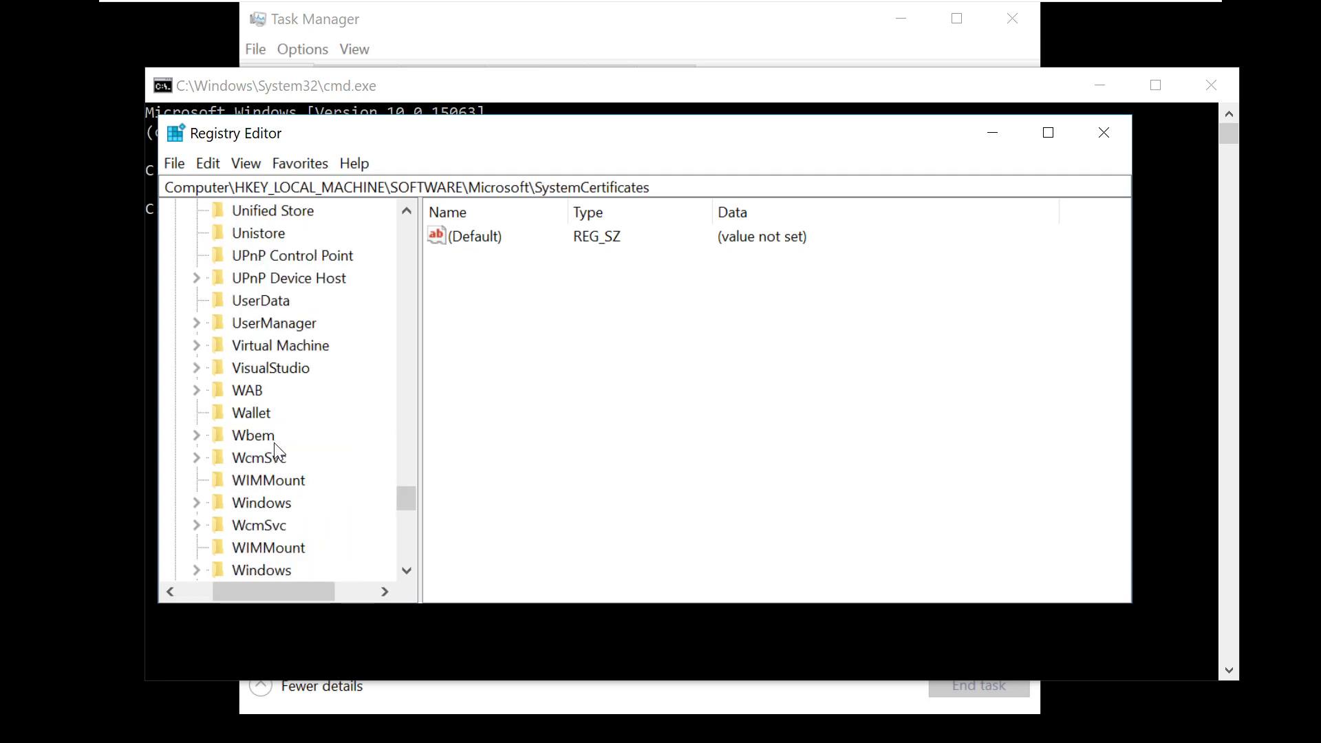
# - Expand Windows NT\CurrentVersion and move down its subkeys toward Winlogon
pyautogui.click(199, 414)
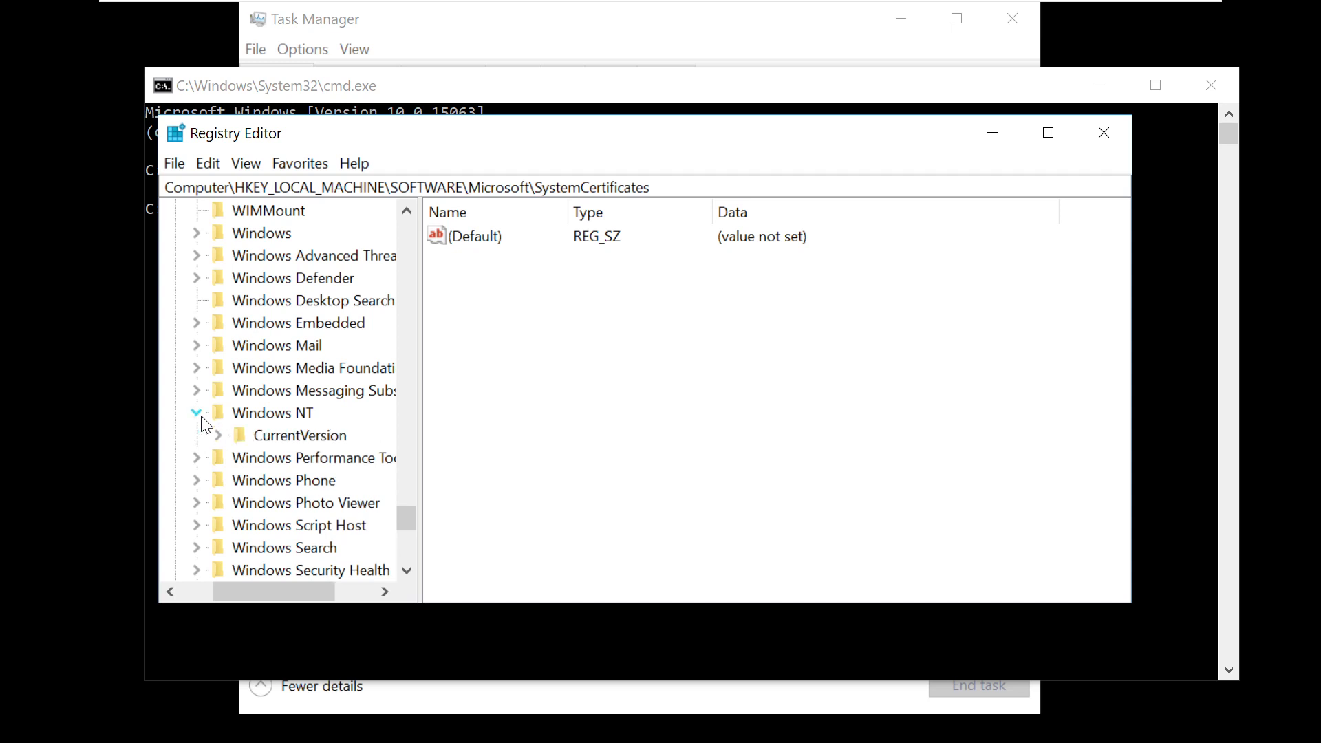
pyautogui.click(218, 435)
pyautogui.scroll(-4, 258, 443)
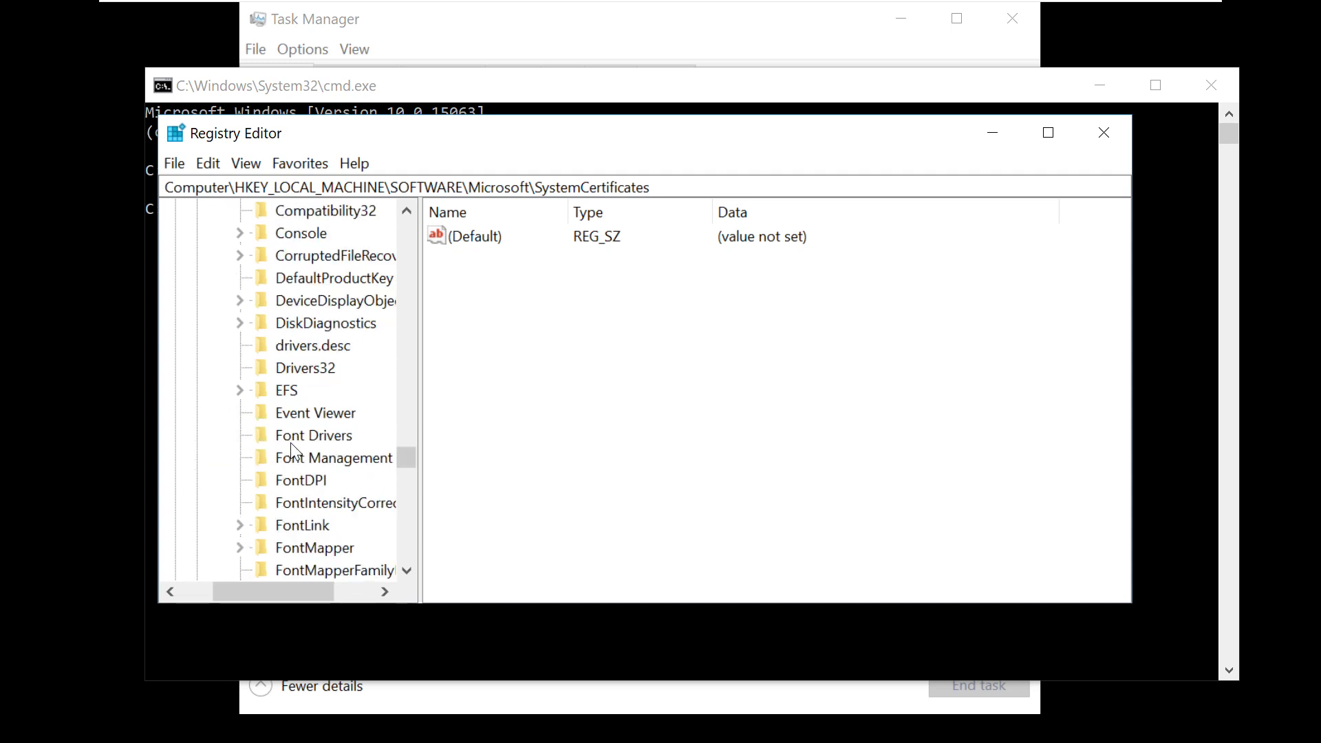
pyautogui.scroll(-4, 315, 388)
pyautogui.scroll(-9, 315, 395)
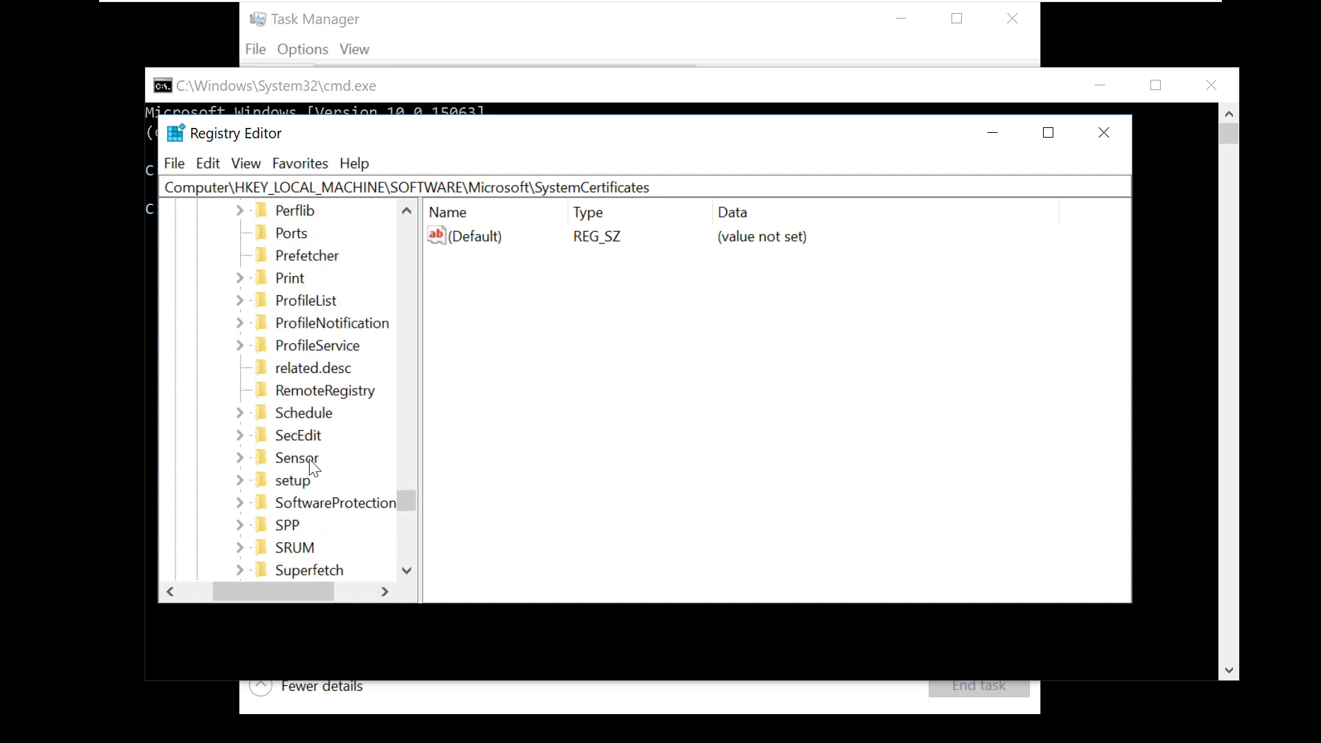
pyautogui.scroll(-2, 313, 468)
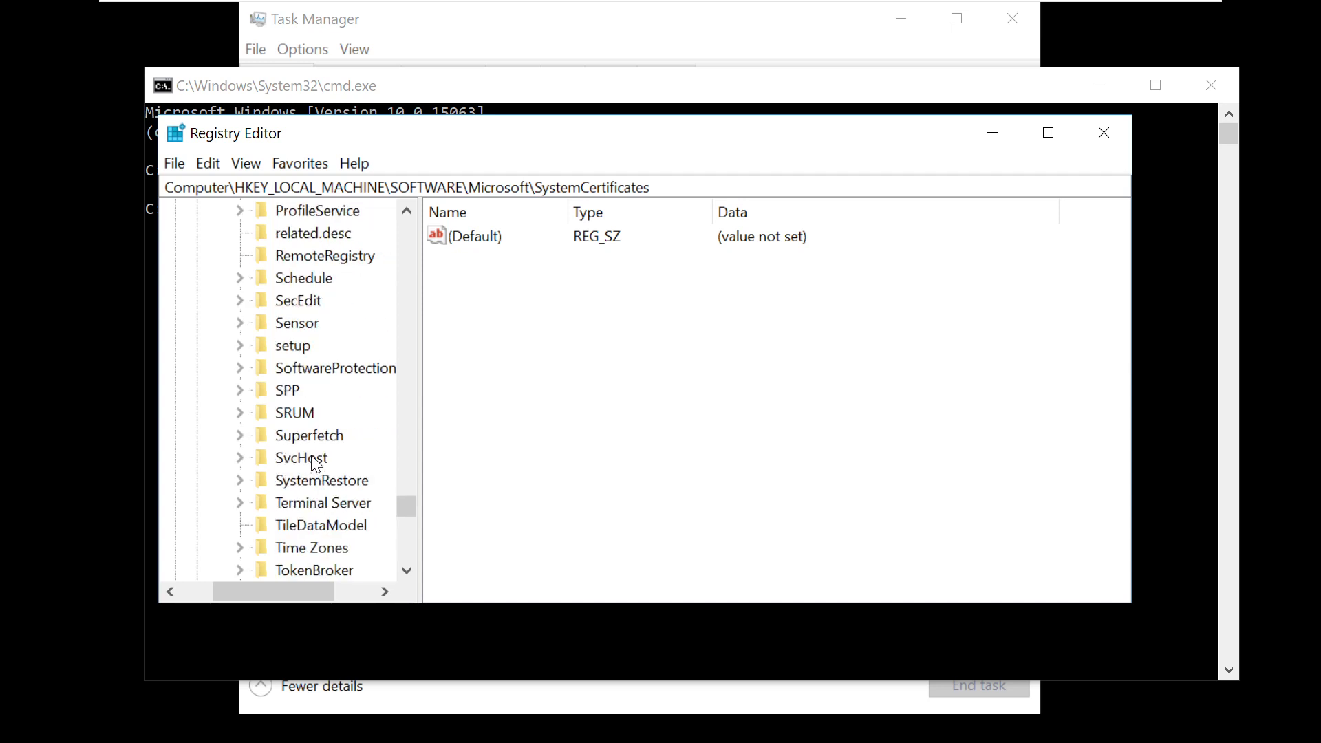
pyautogui.click(313, 457)
pyautogui.press('w')
pyautogui.scroll(-3, 309, 454)
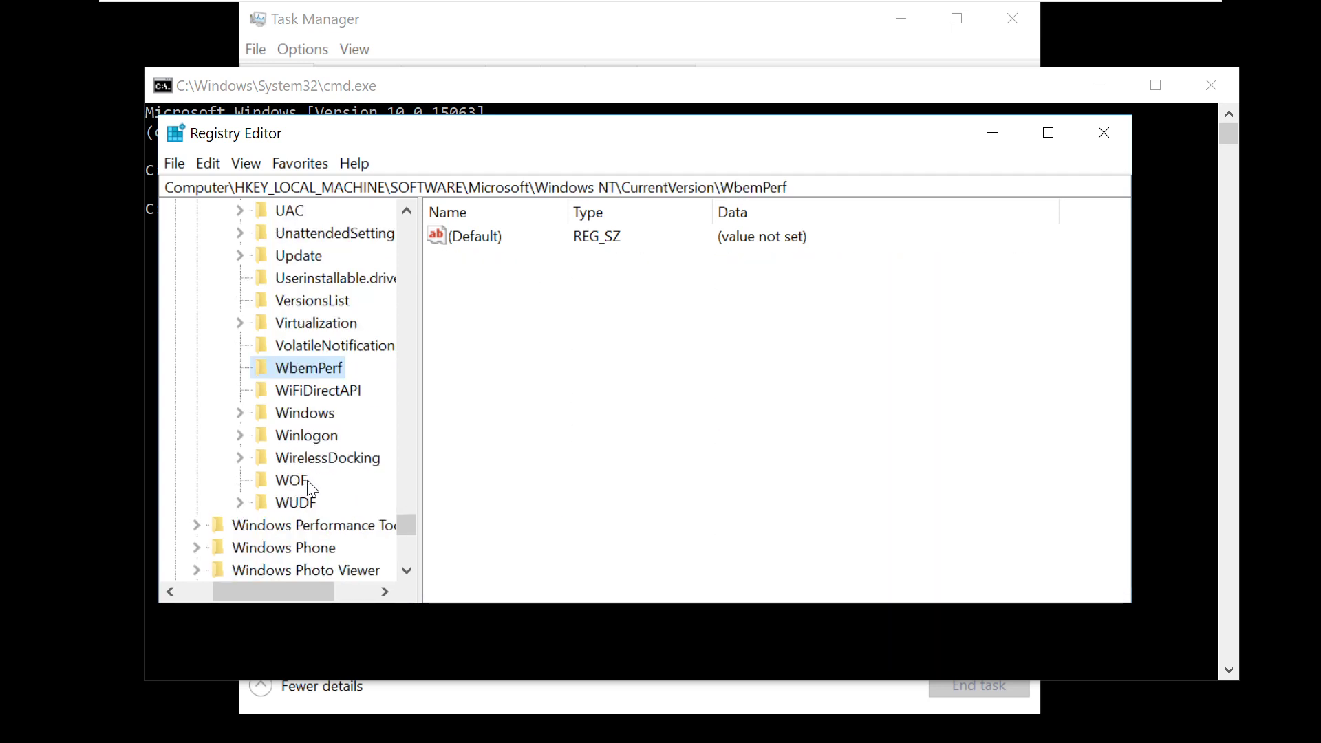
# - Select the Winlogon key to list its values
pyautogui.click(310, 440)
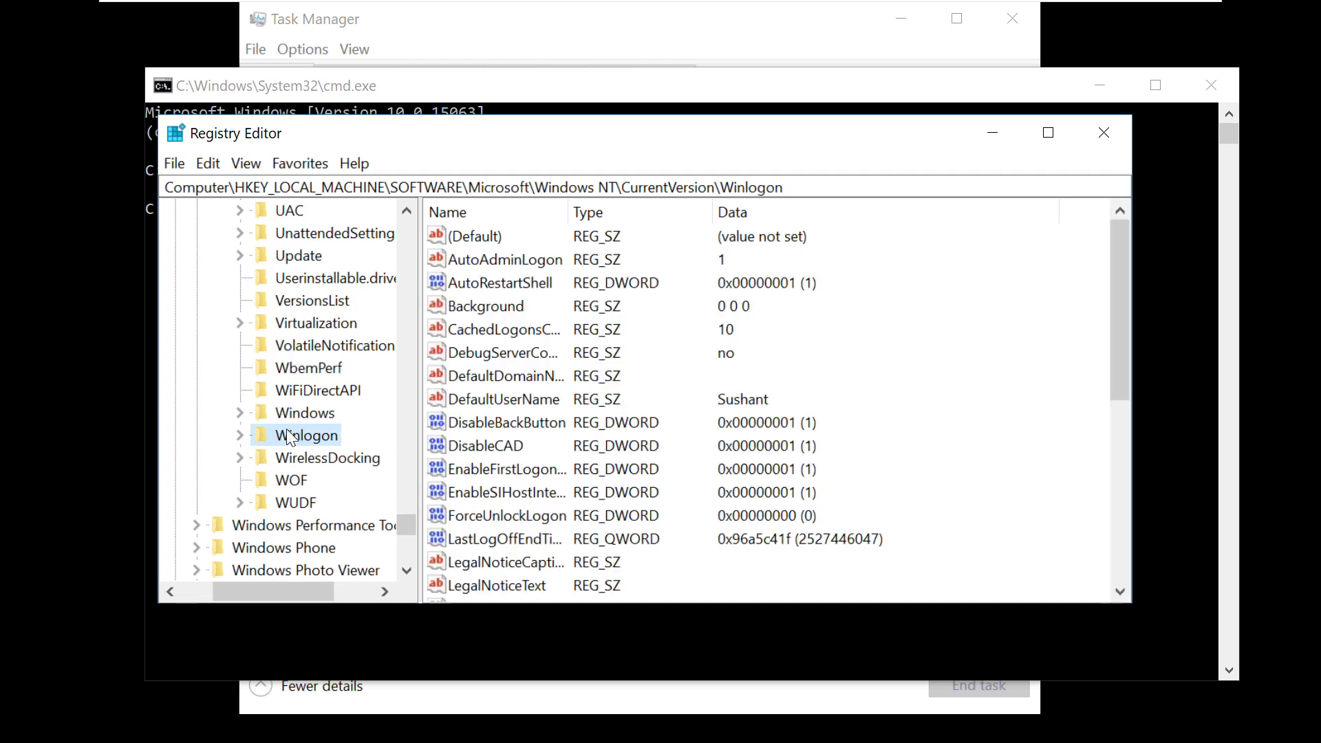
pyautogui.click(244, 435)
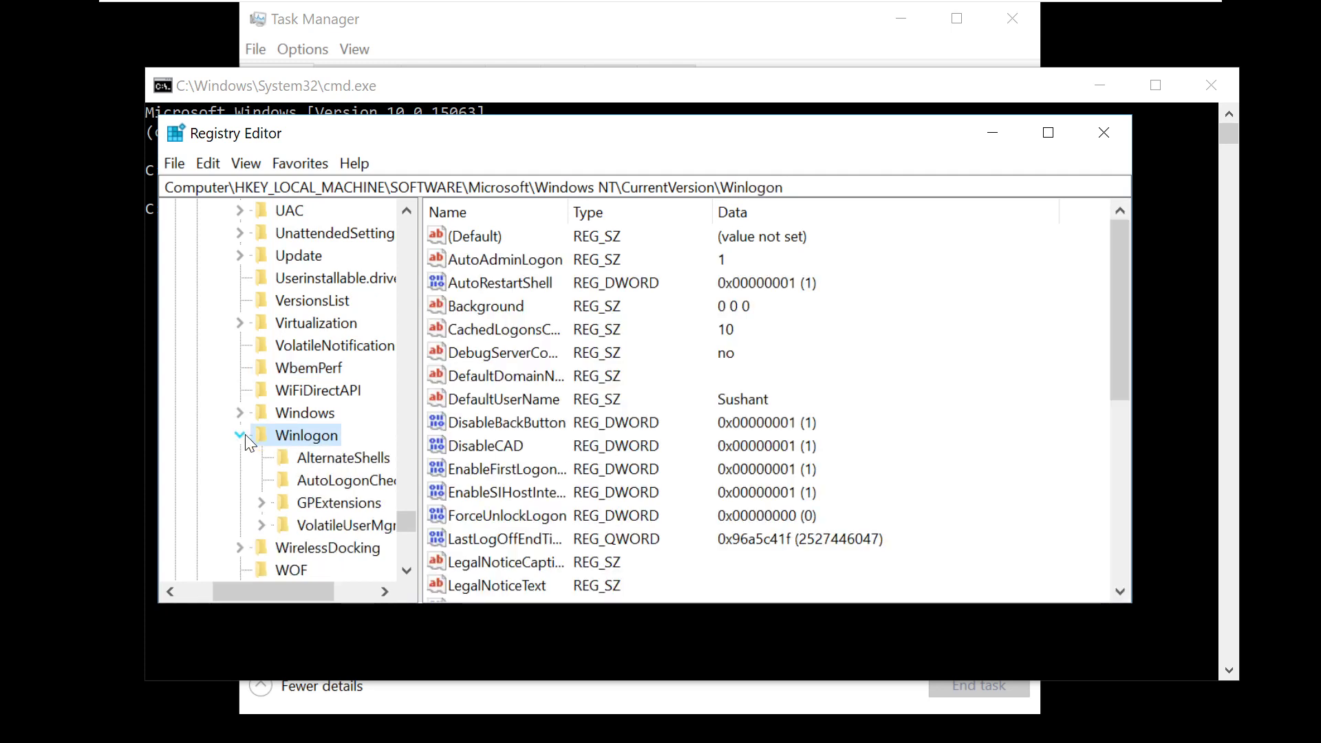
pyautogui.scroll(-2, 478, 406)
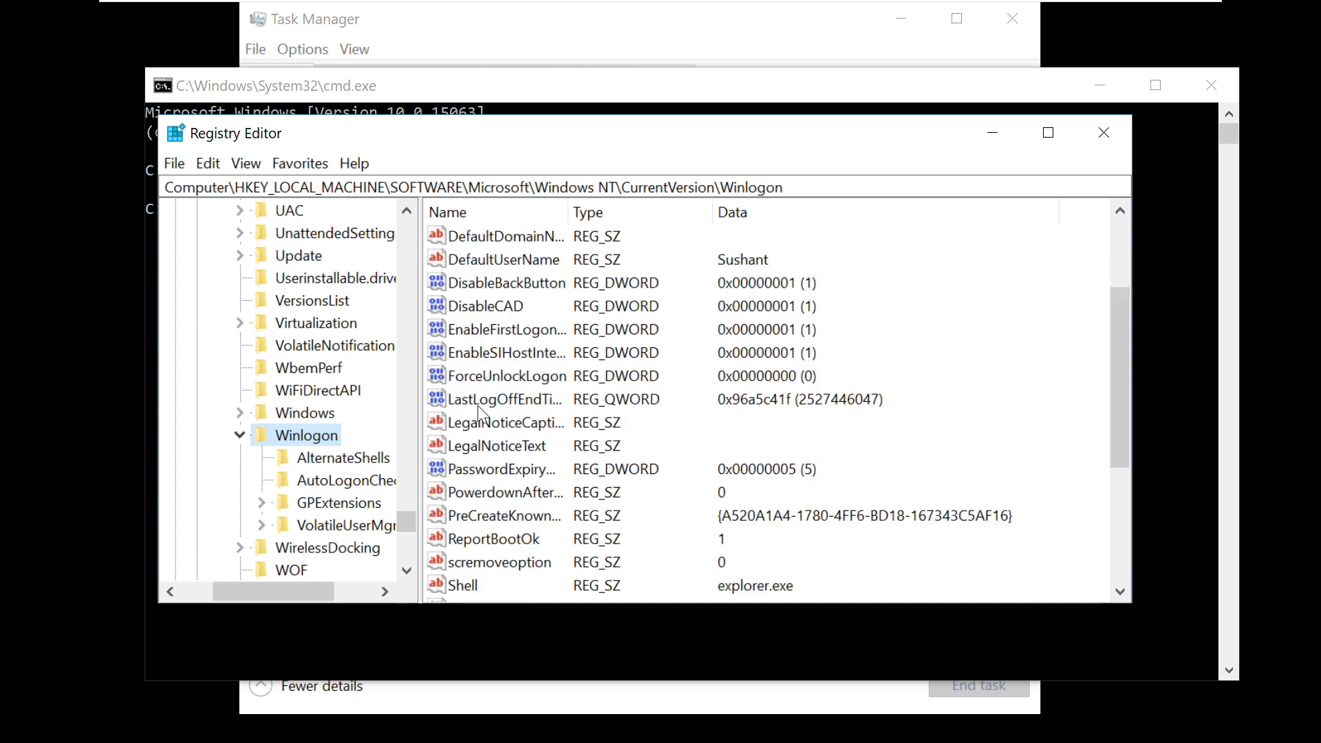
pyautogui.scroll(-1, 478, 405)
pyautogui.rightClick(304, 434)
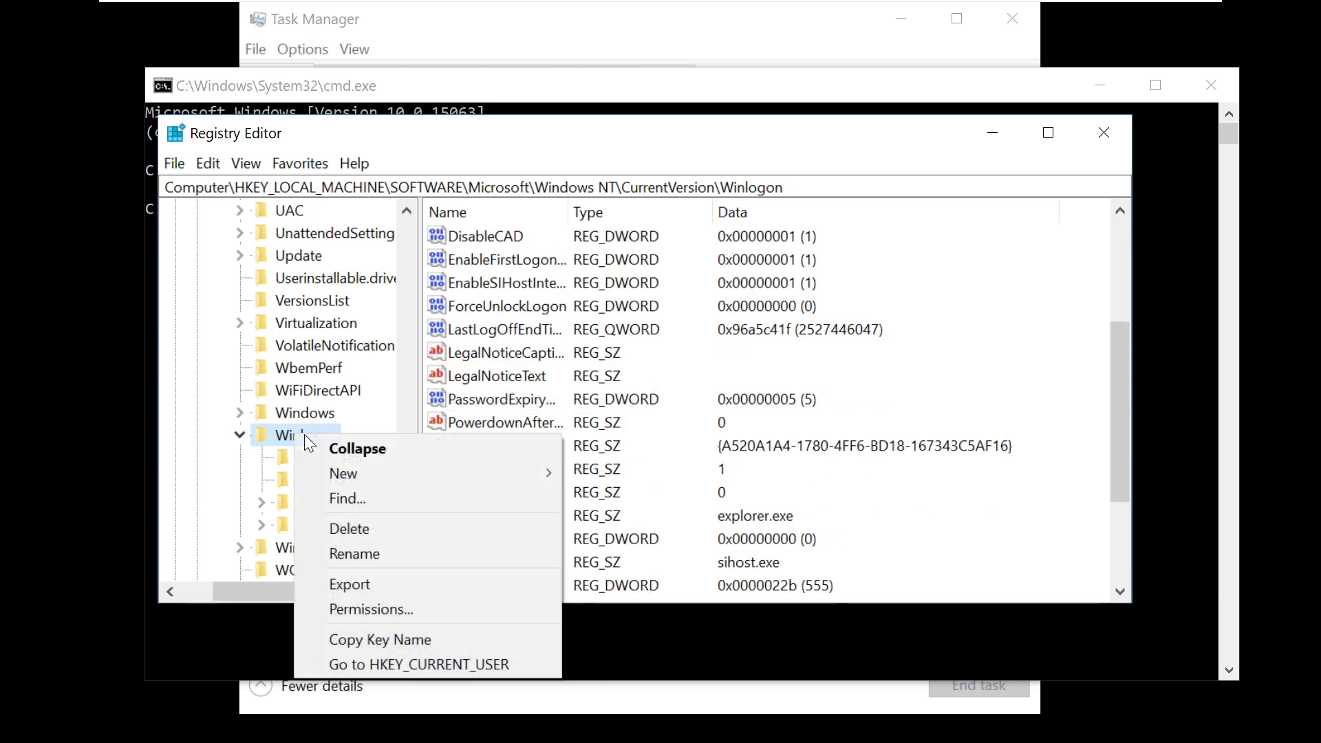
pyautogui.click(591, 419)
# - Open the Winlogon Shell value in Edit String via Modify
pyautogui.scroll(-1, 616, 379)
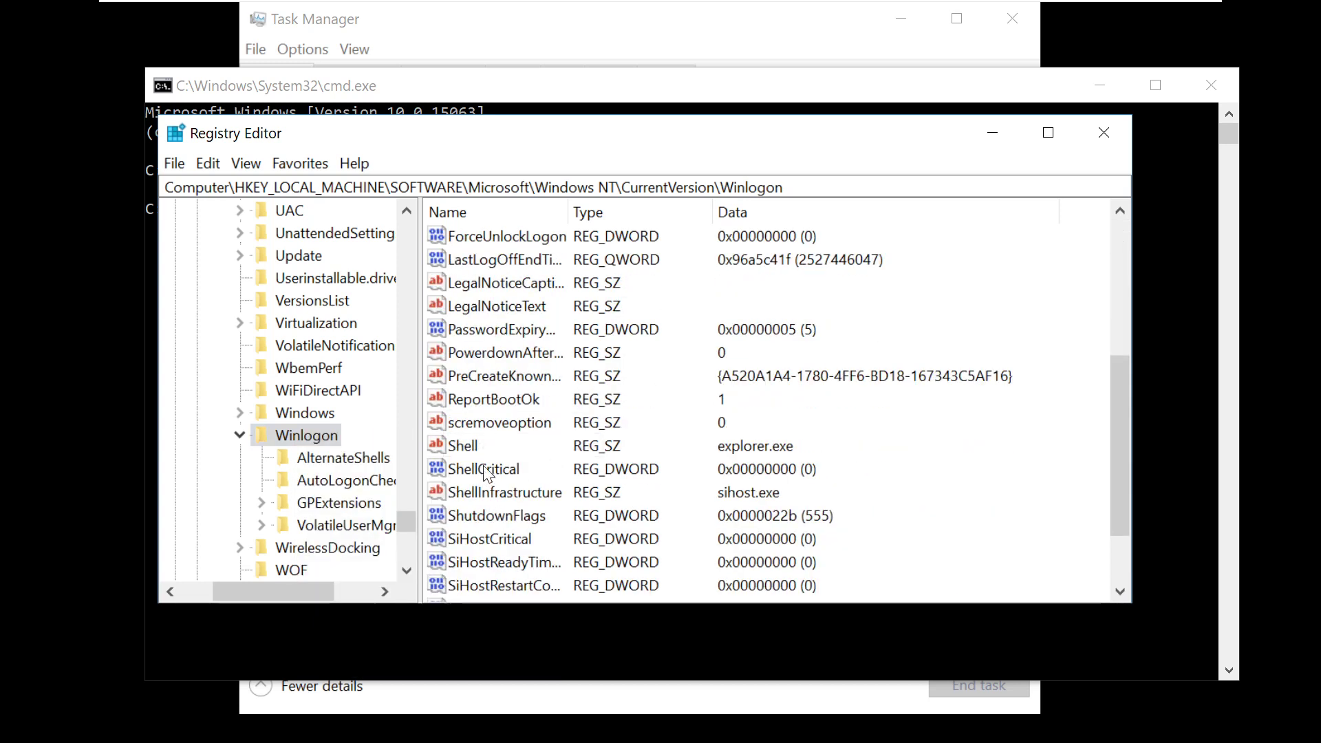
pyautogui.click(466, 444)
pyautogui.rightClick(463, 443)
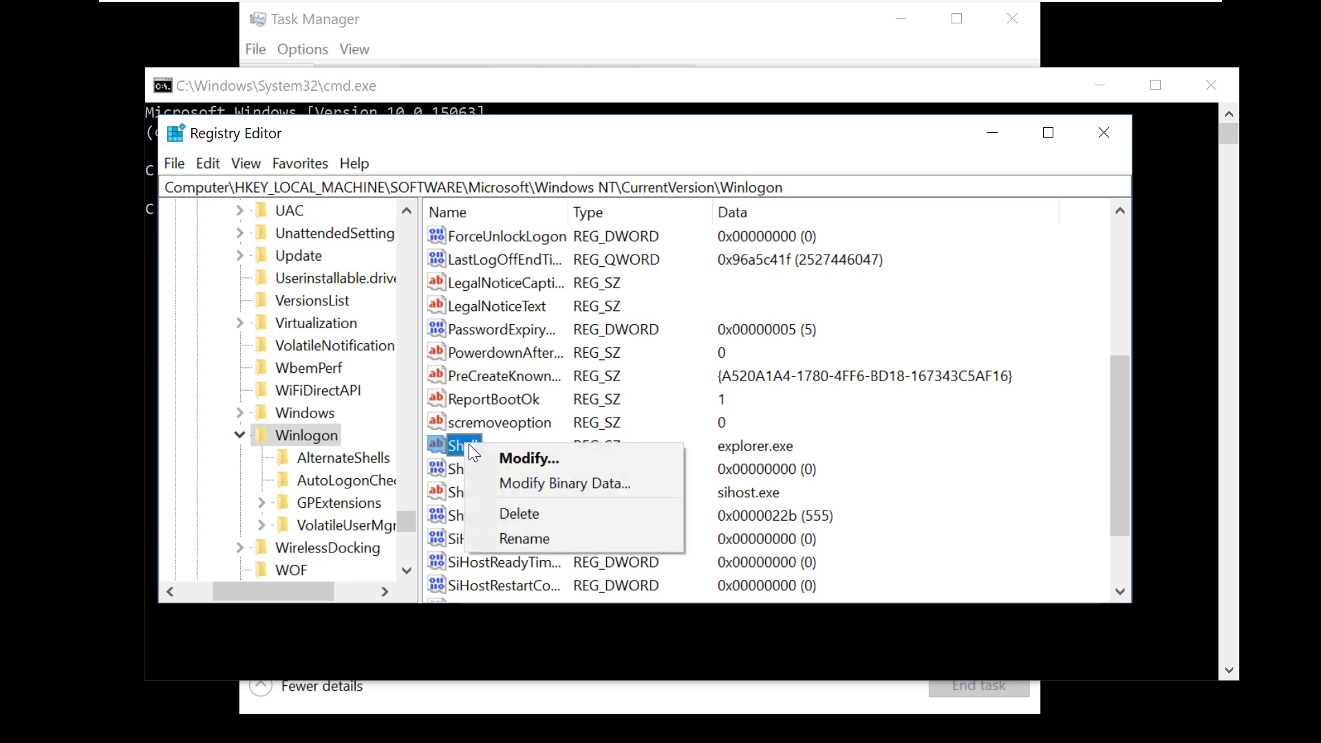
pyautogui.click(486, 448)
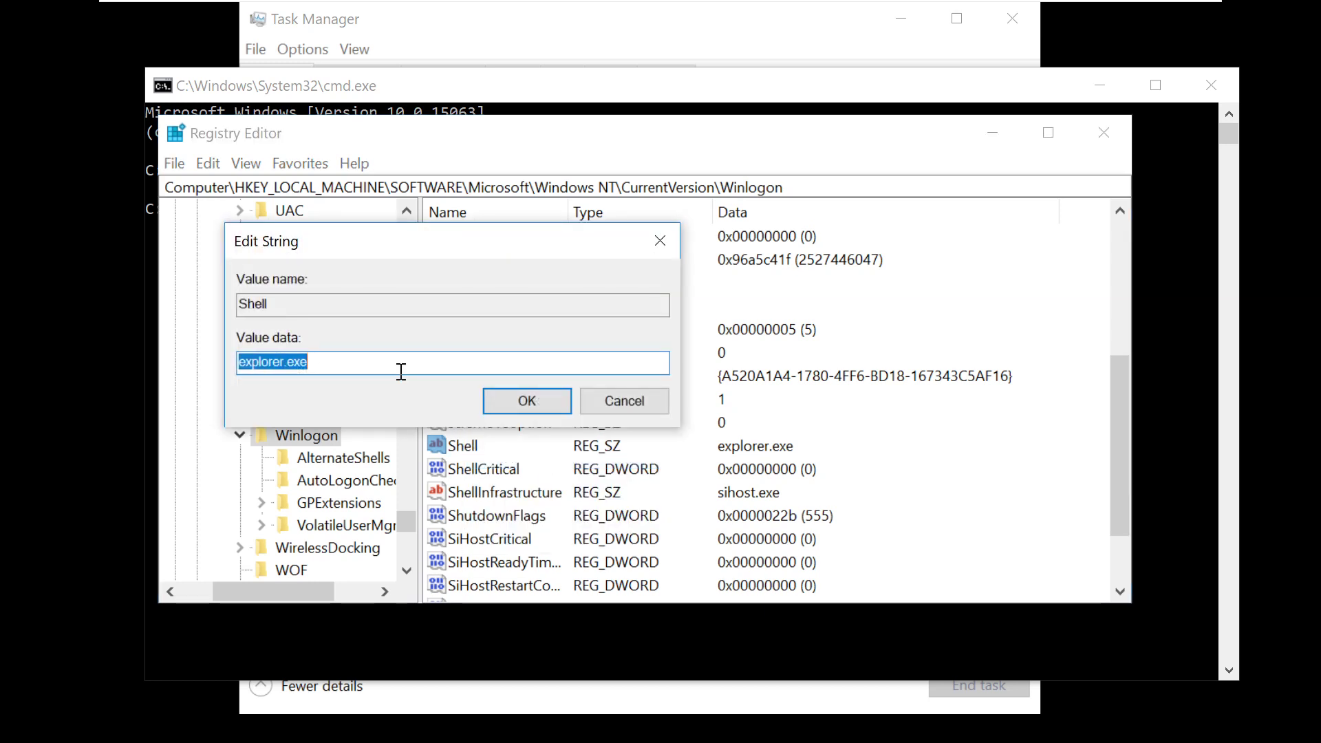
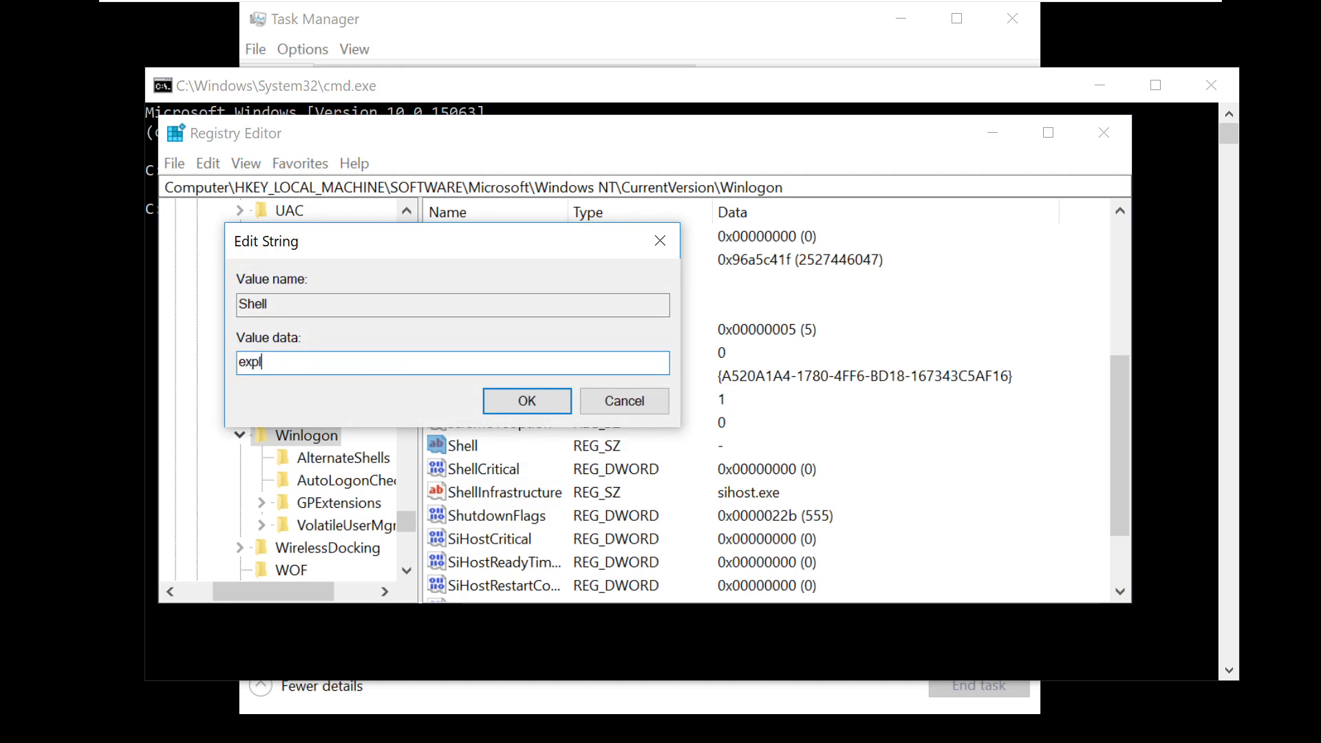
# - Complete the Shell value data as explorer.exe and confirm it
pyautogui.write('orer.exe')
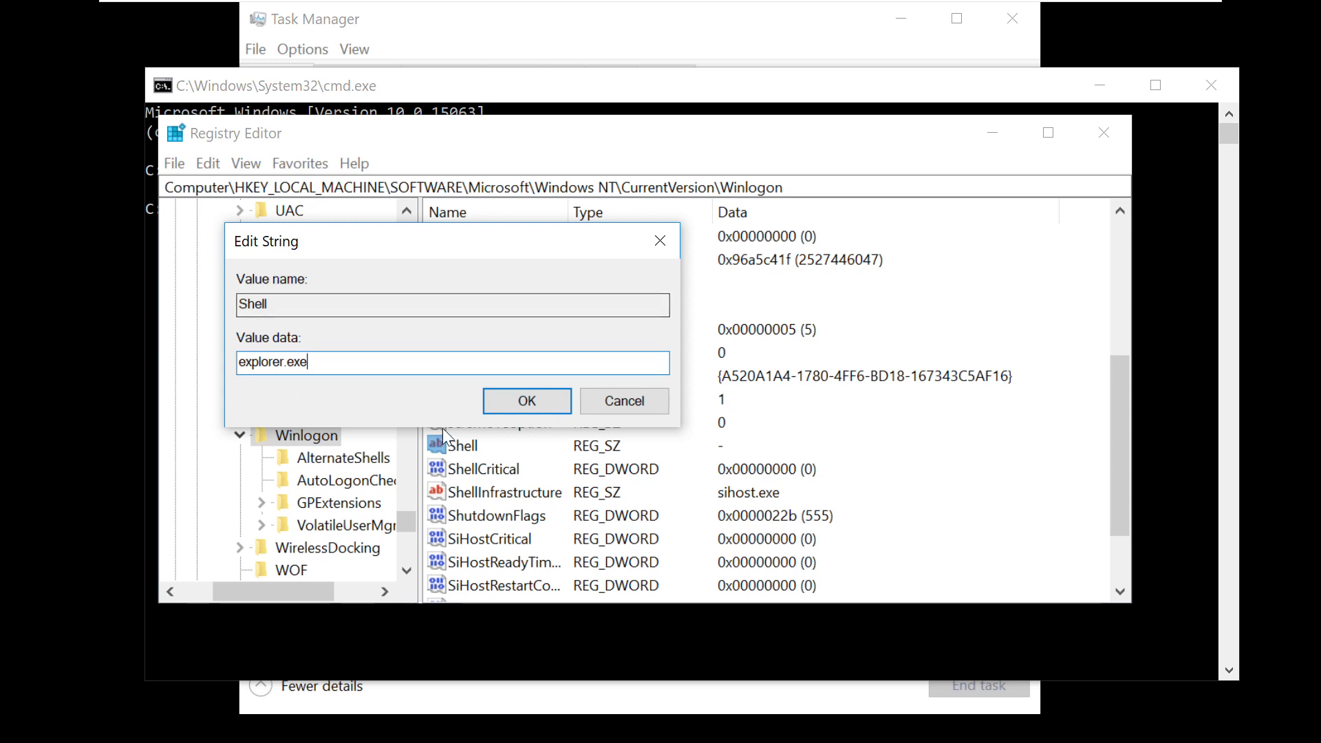
pyautogui.click(517, 402)
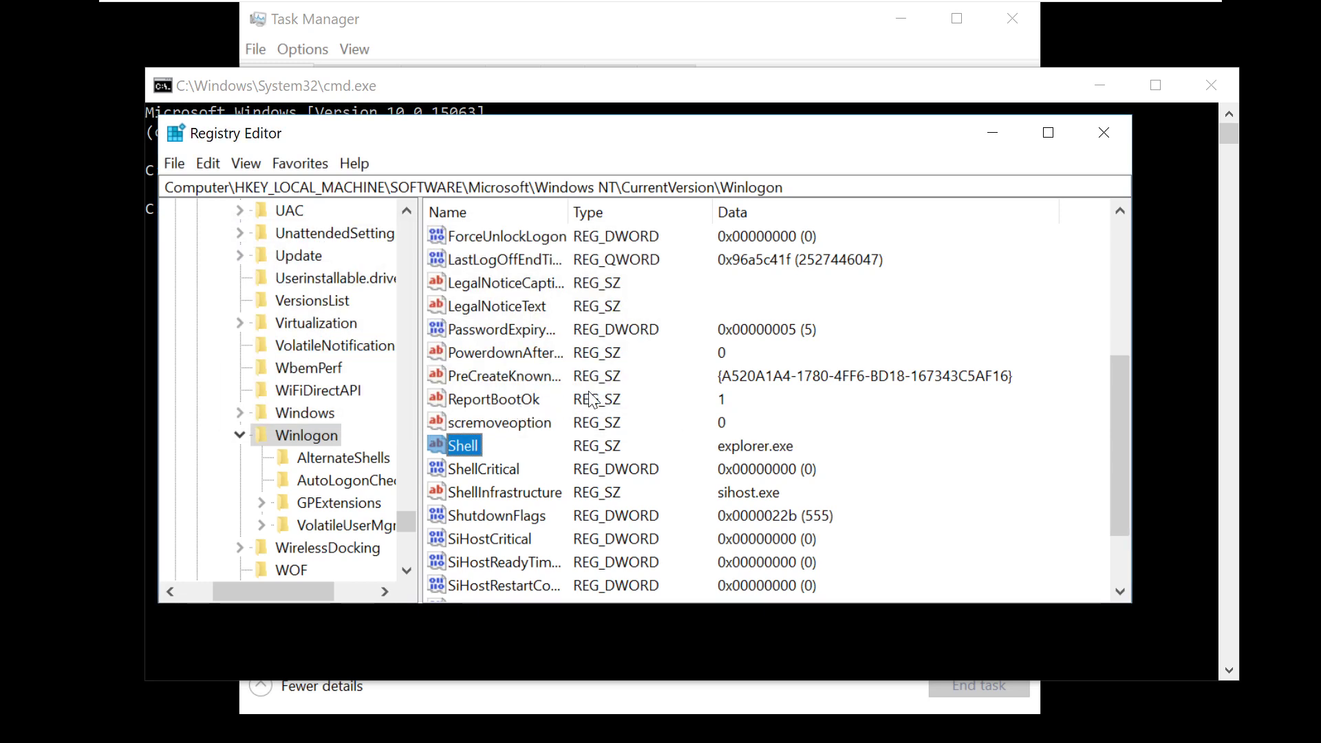
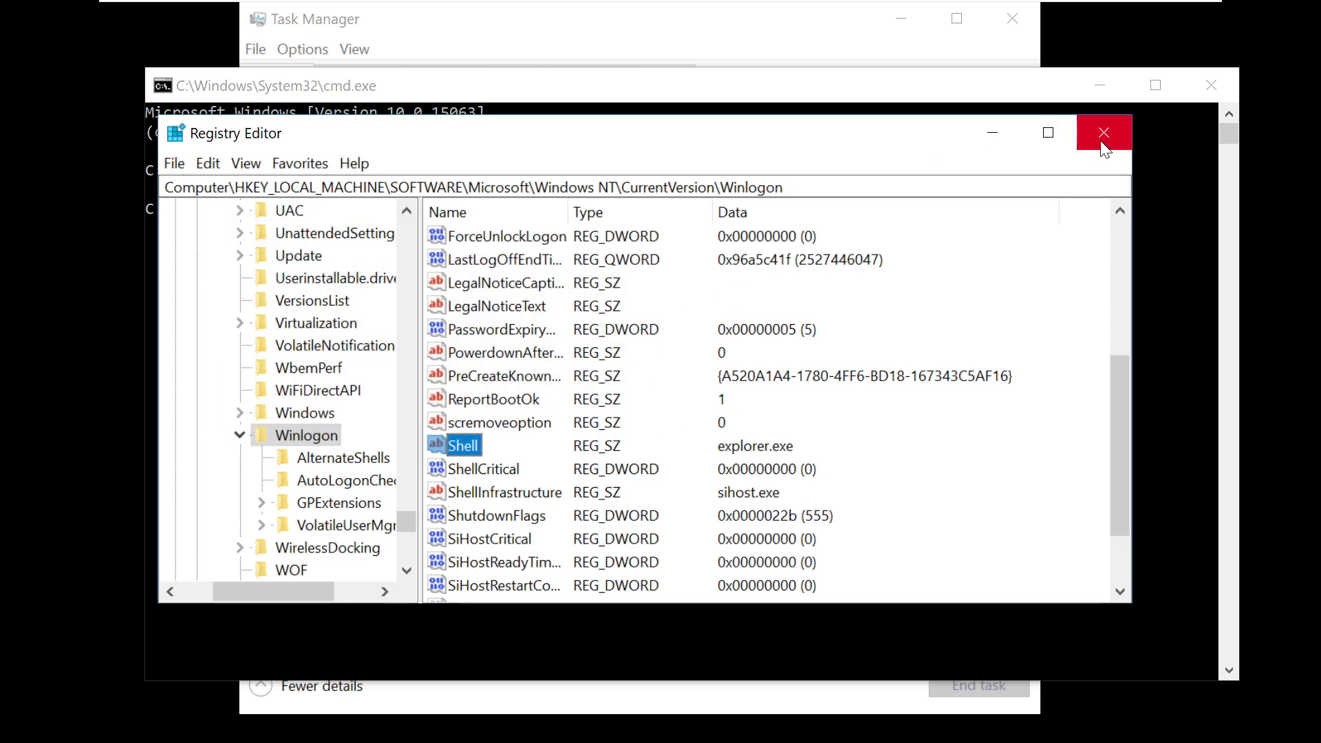
# - Look over Registry Editor's File menu, then close Registry Editor
pyautogui.click(175, 164)
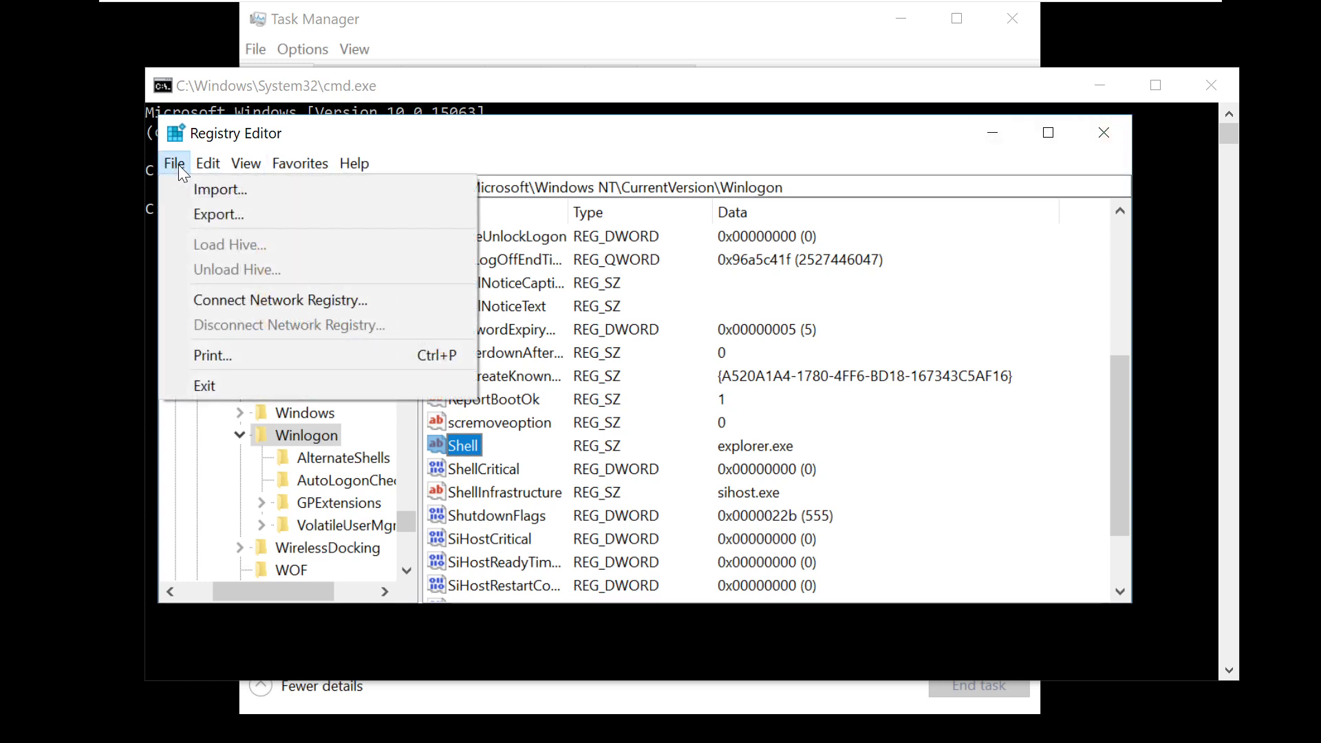
pyautogui.moveTo(211, 166)
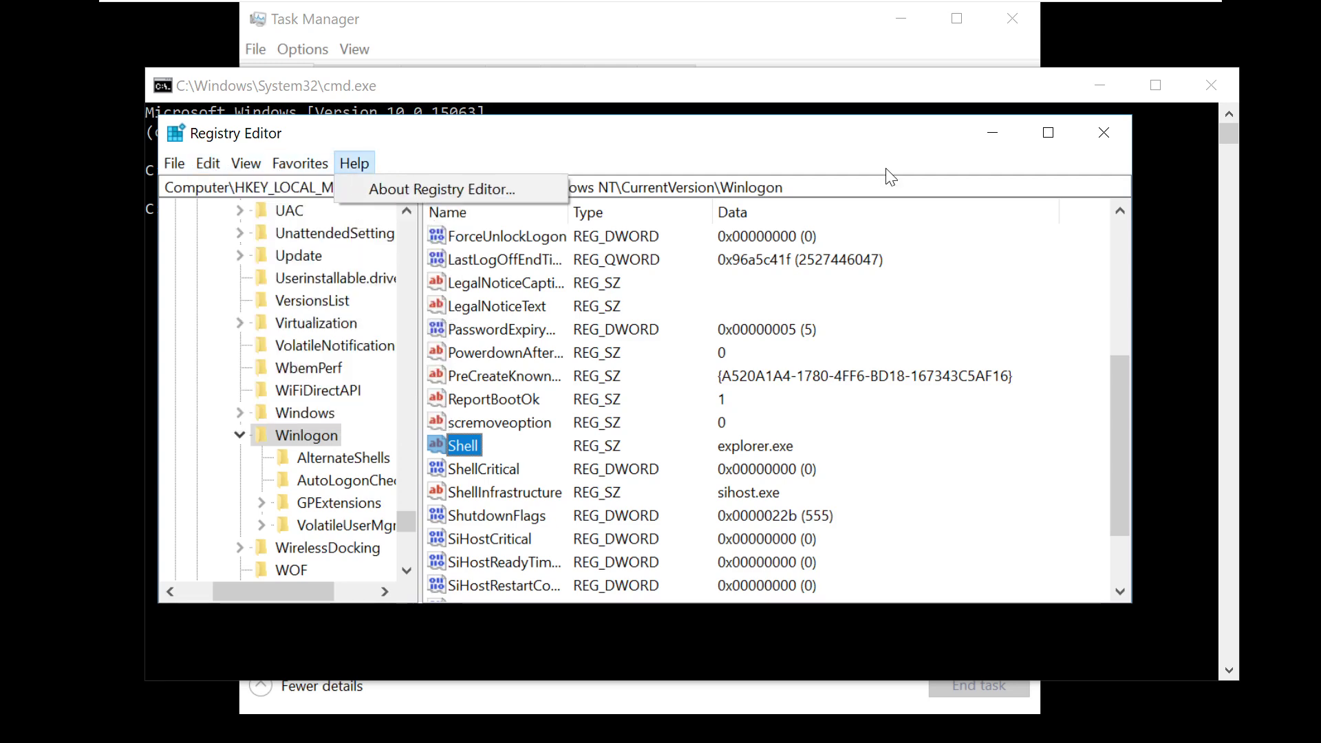
pyautogui.click(1105, 134)
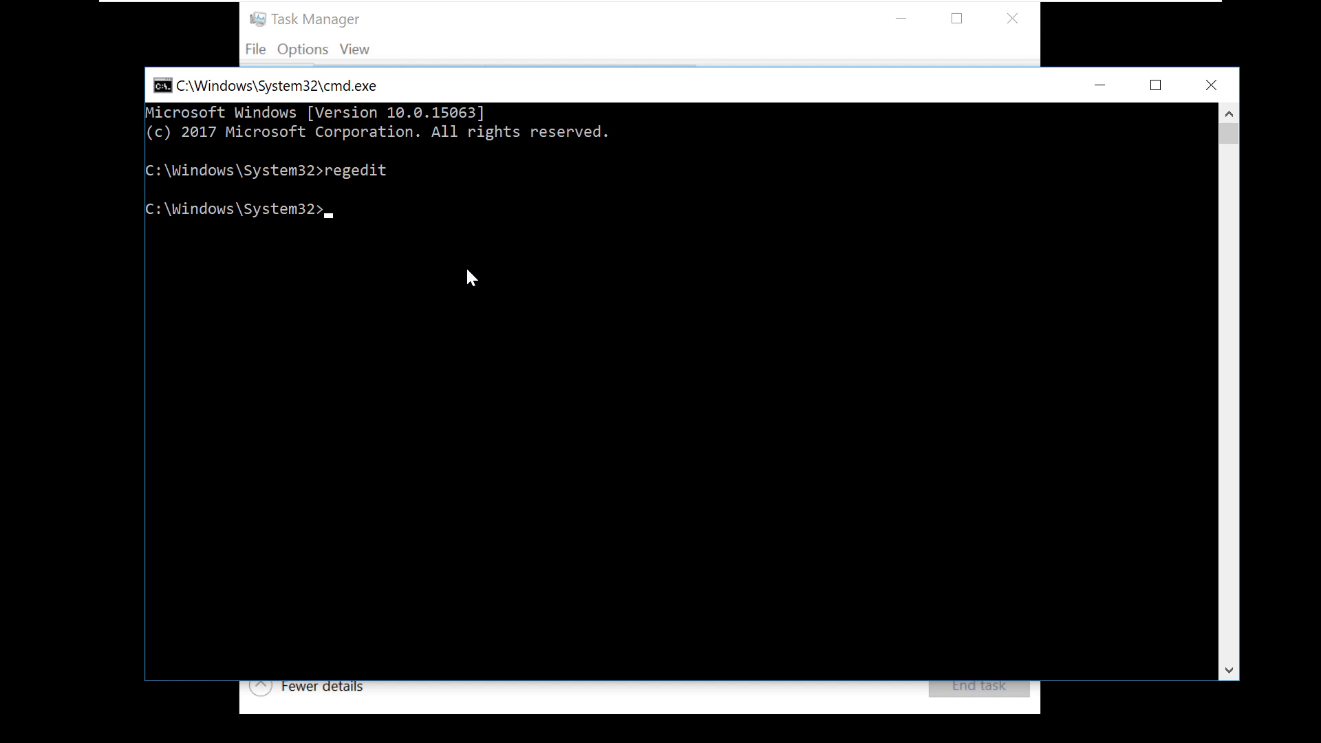
# - Run sfc /scannow in the non-administrator Command Prompt
pyautogui.write('sfc /scannow')
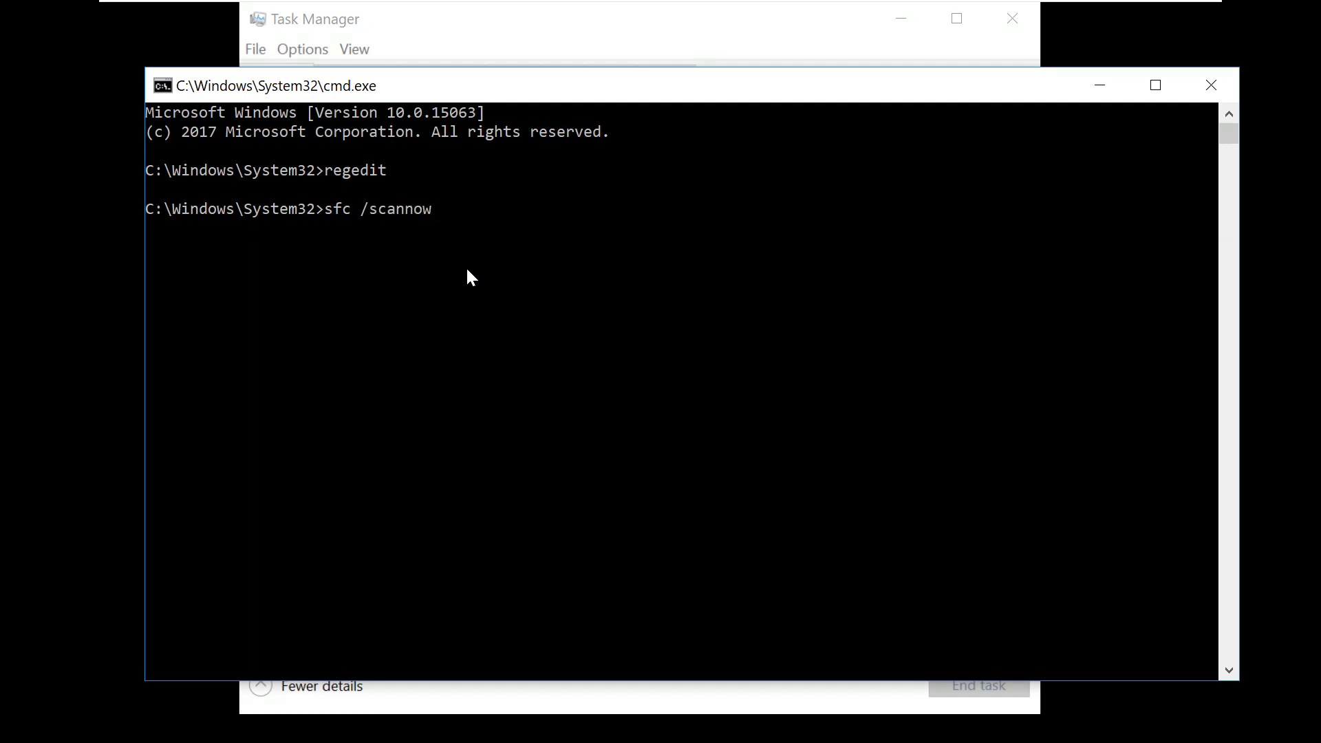
pyautogui.press('Return')
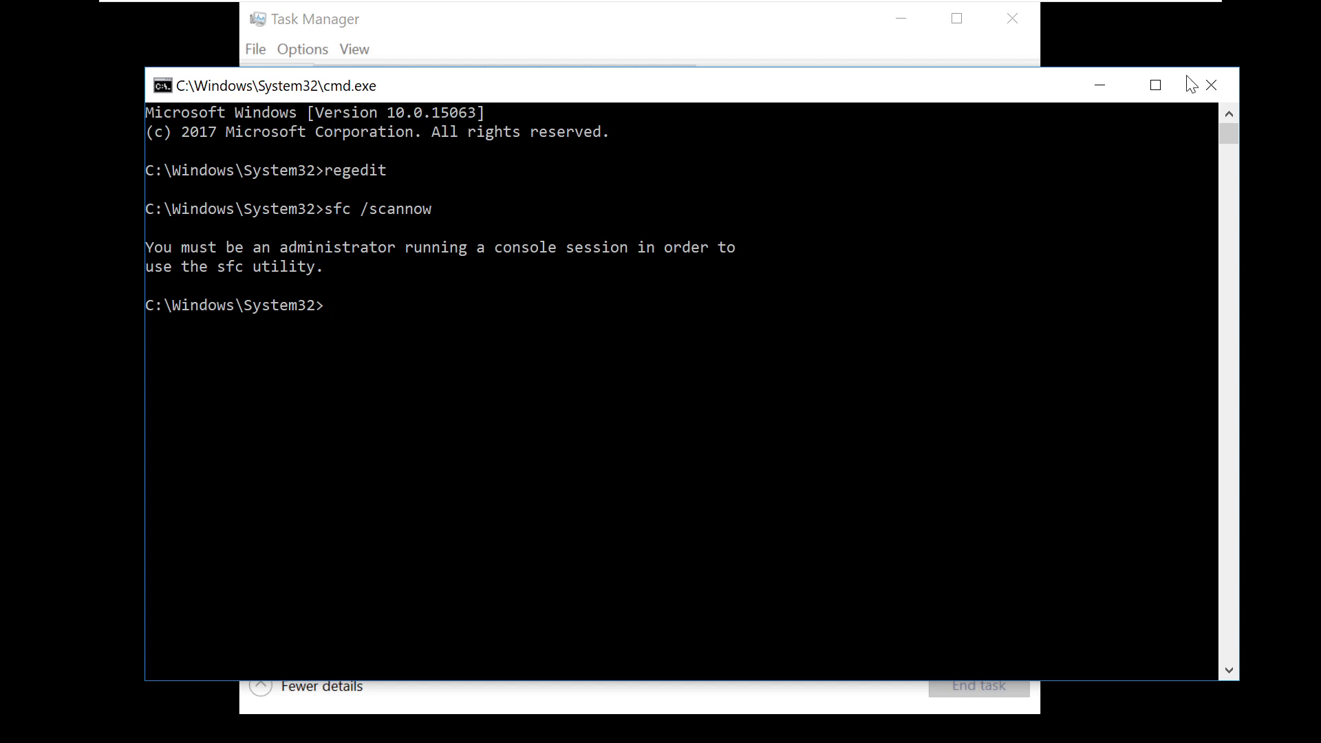
# - Close the ordinary console and start cmd.exe with administrative privileges via Task Manager's Run new task
pyautogui.click(1213, 81)
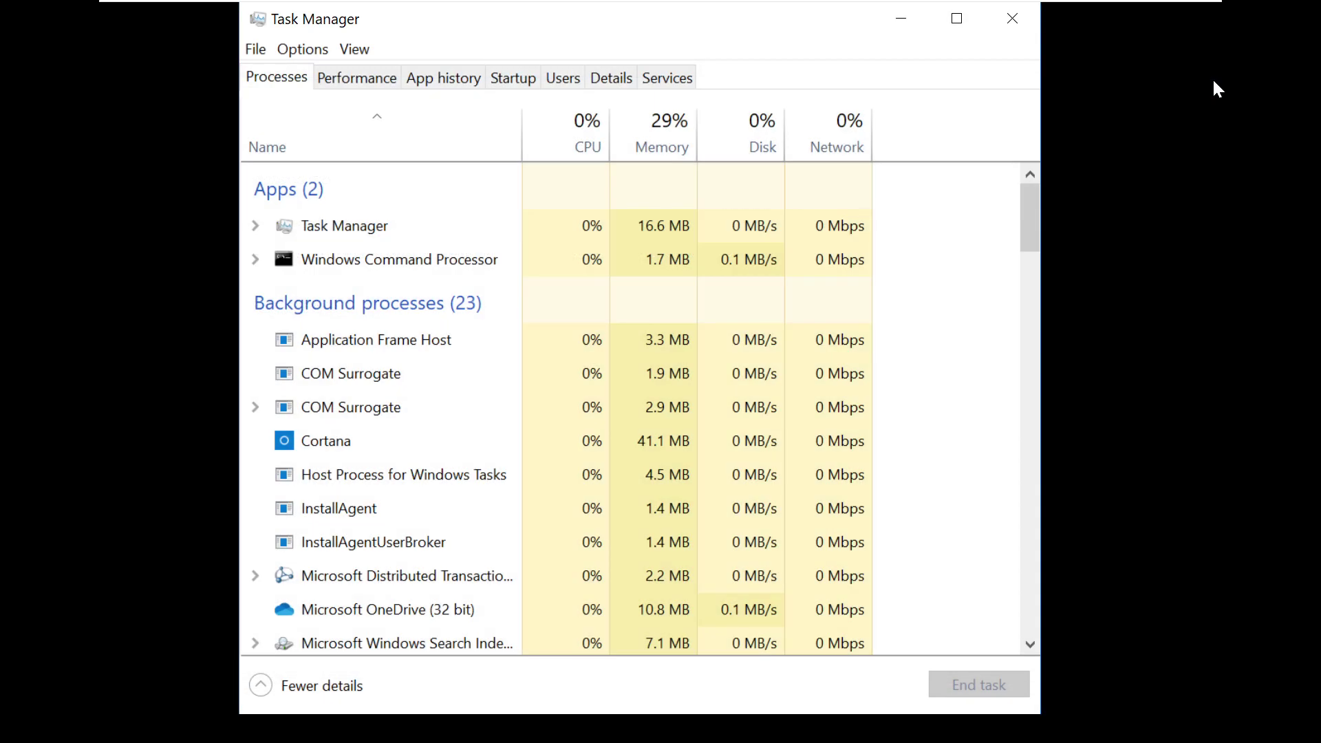
pyautogui.click(247, 51)
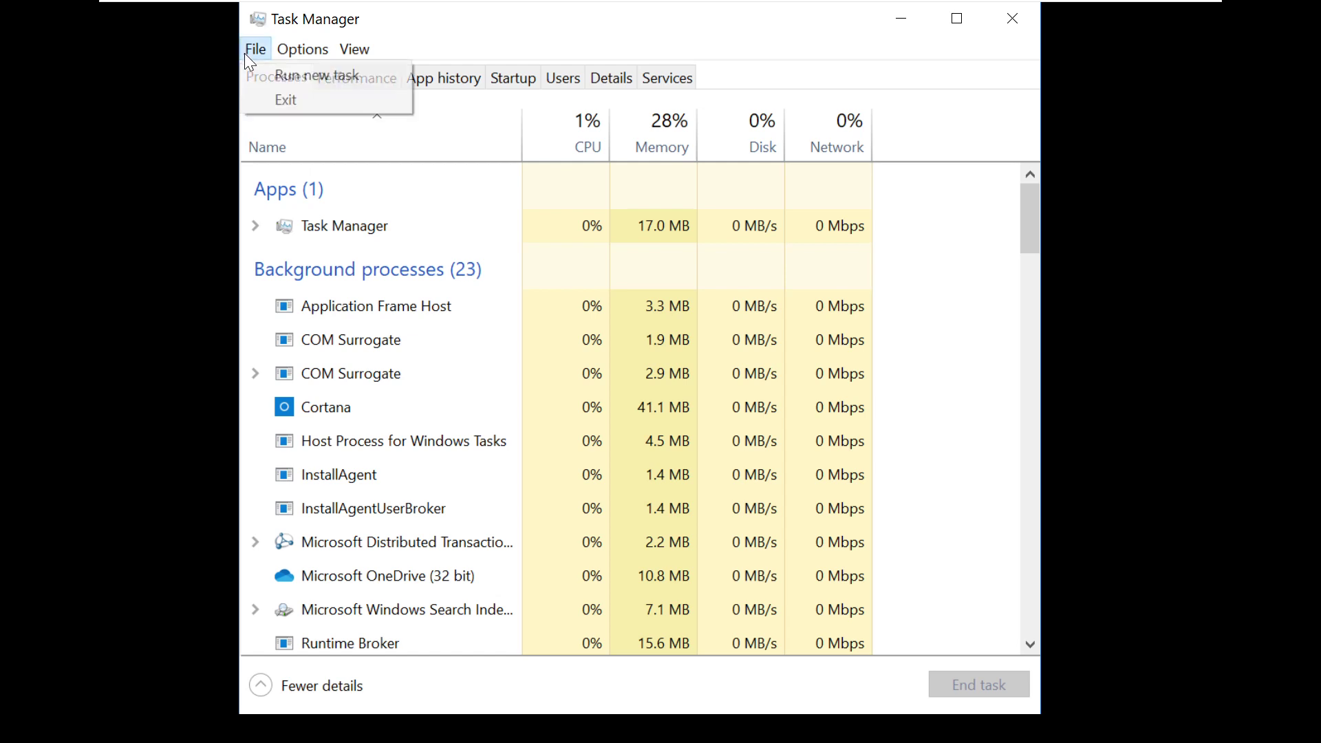
pyautogui.click(315, 76)
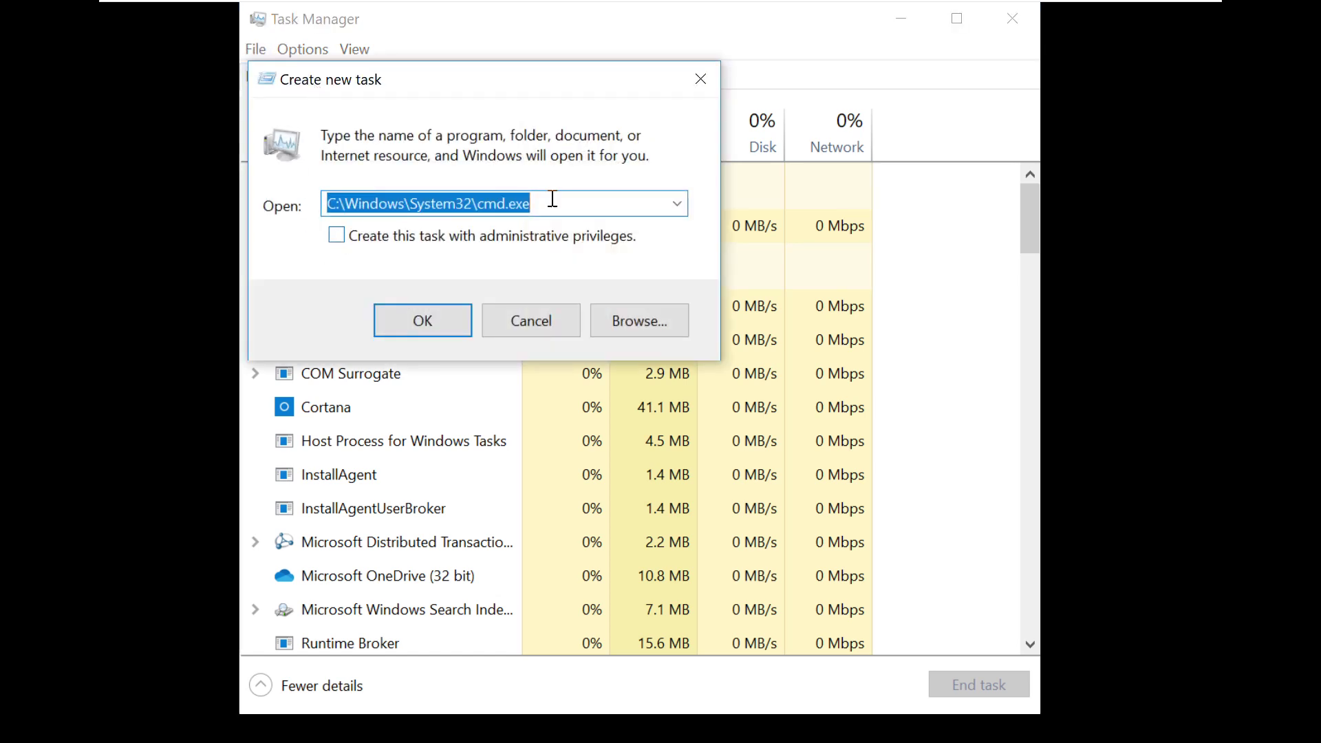
pyautogui.moveTo(553, 199); pyautogui.dragTo(311, 219)
pyautogui.click(334, 239)
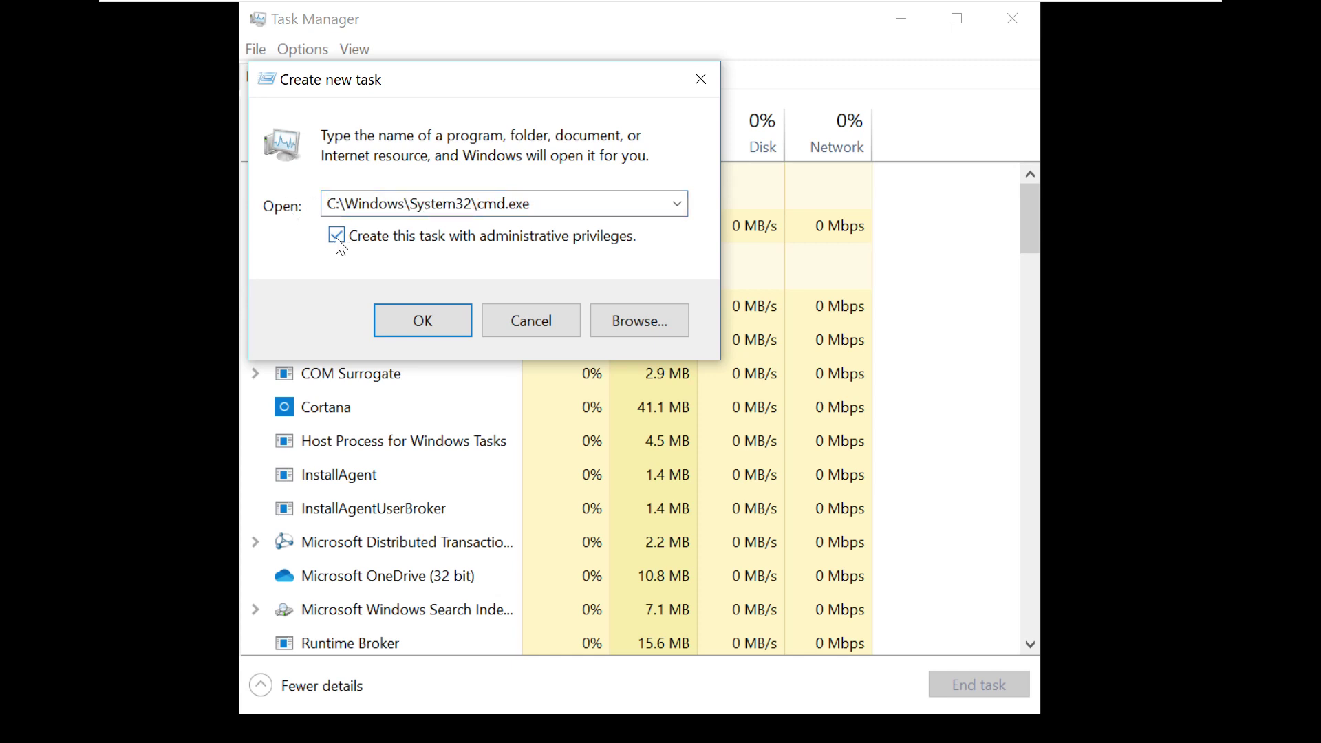
pyautogui.click(415, 327)
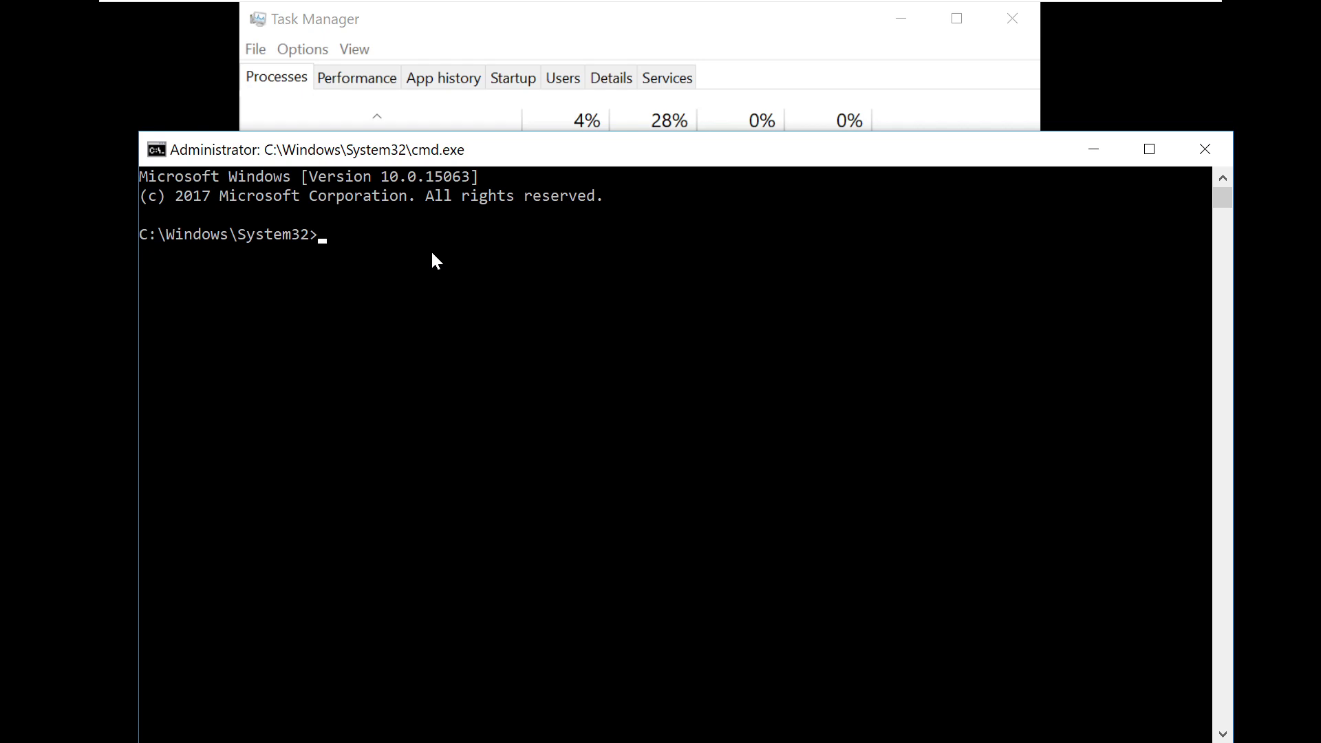
# - Run sfc /scannow in the administrator console and move it higher on screen
pyautogui.write('sfc /scannow')
pyautogui.press('Return')
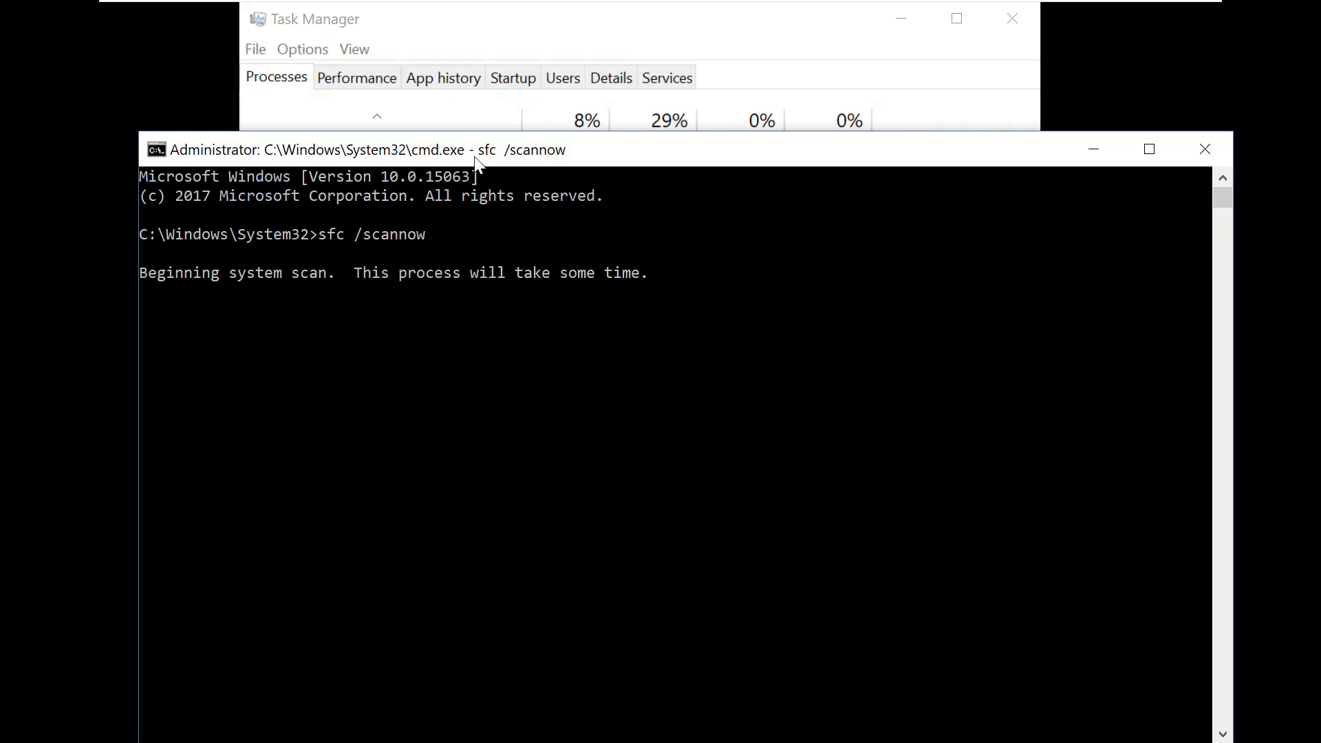
pyautogui.moveTo(489, 146); pyautogui.dragTo(491, 73)
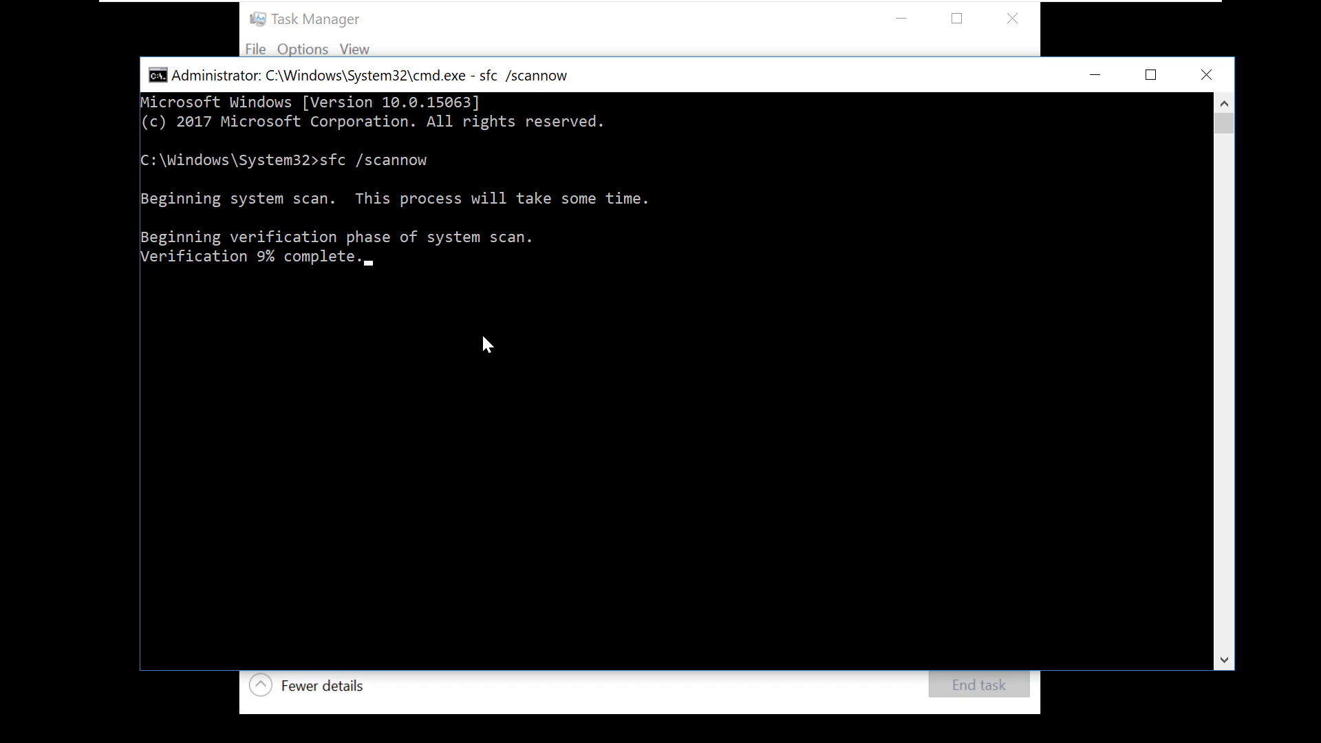
# - Launch a second administrator Command Prompt from Task Manager's Run new task
pyautogui.moveTo(511, 92); pyautogui.dragTo(552, 319)
pyautogui.click(461, 157)
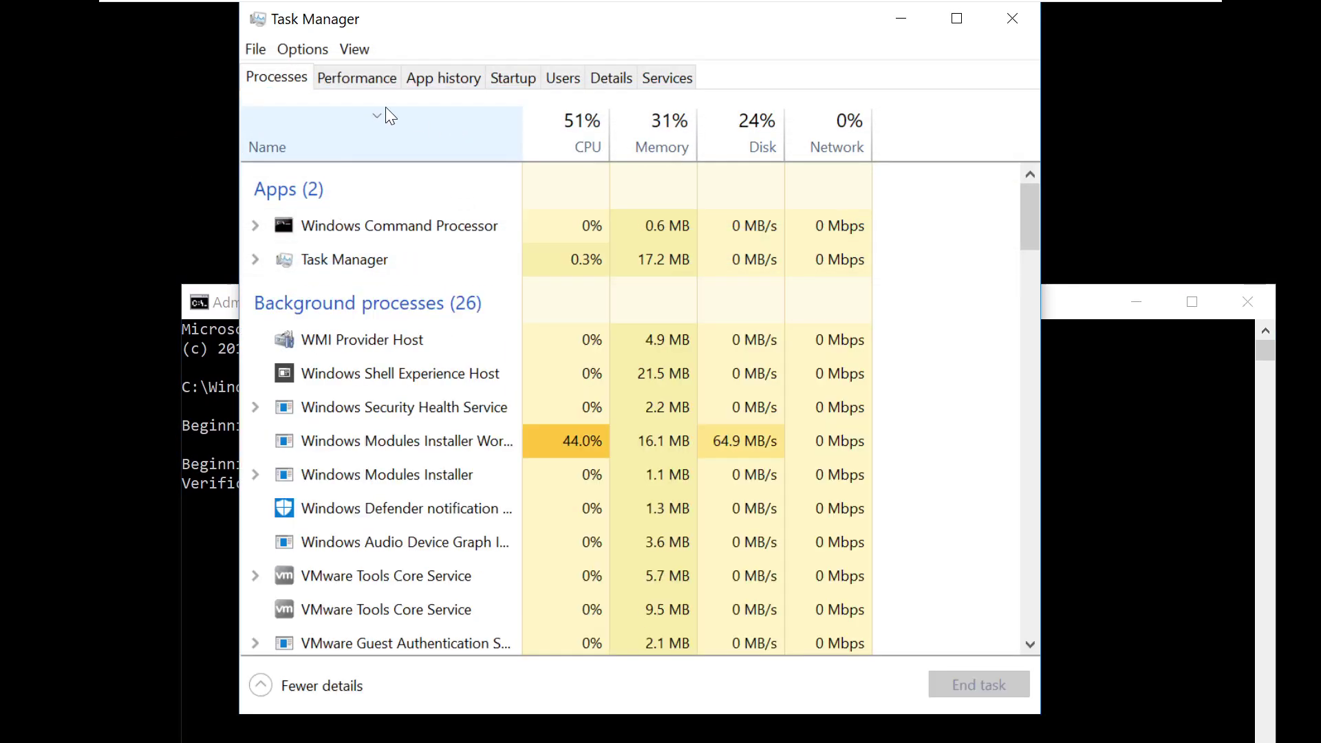
pyautogui.click(256, 48)
pyautogui.click(280, 76)
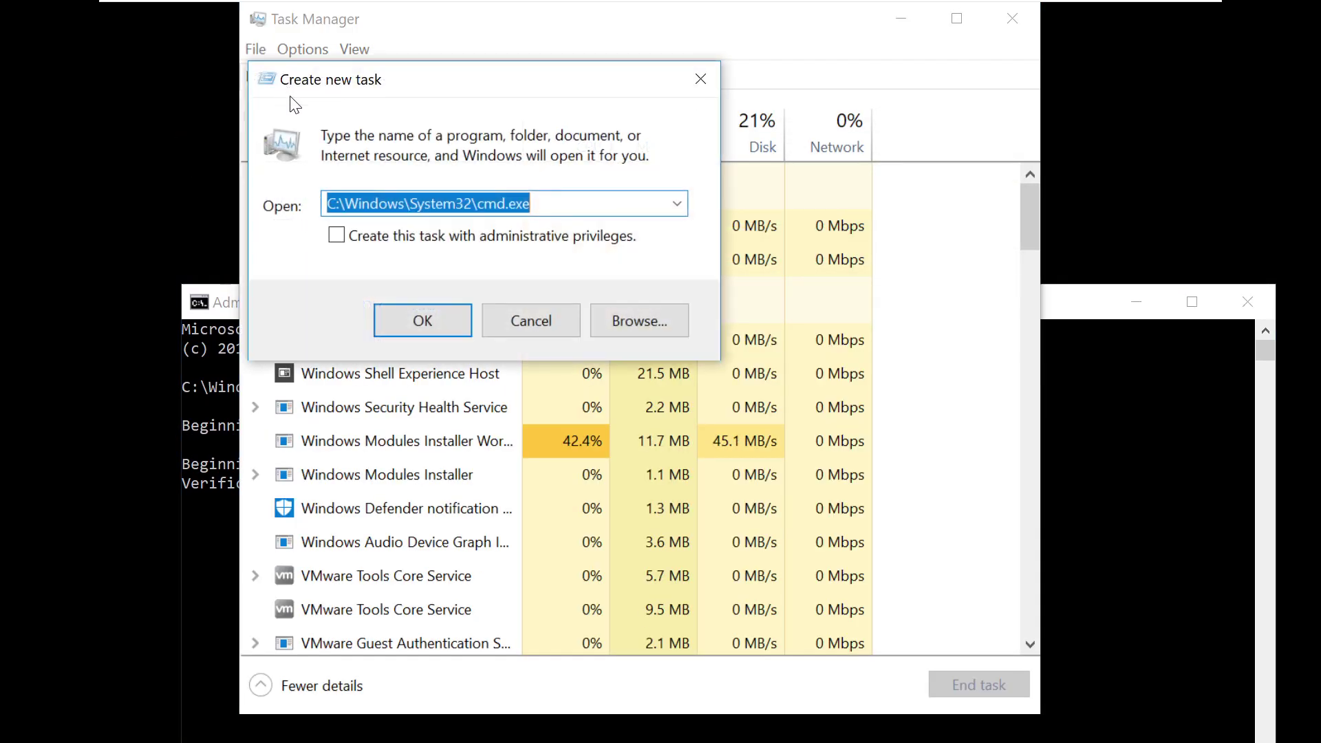
pyautogui.click(337, 235)
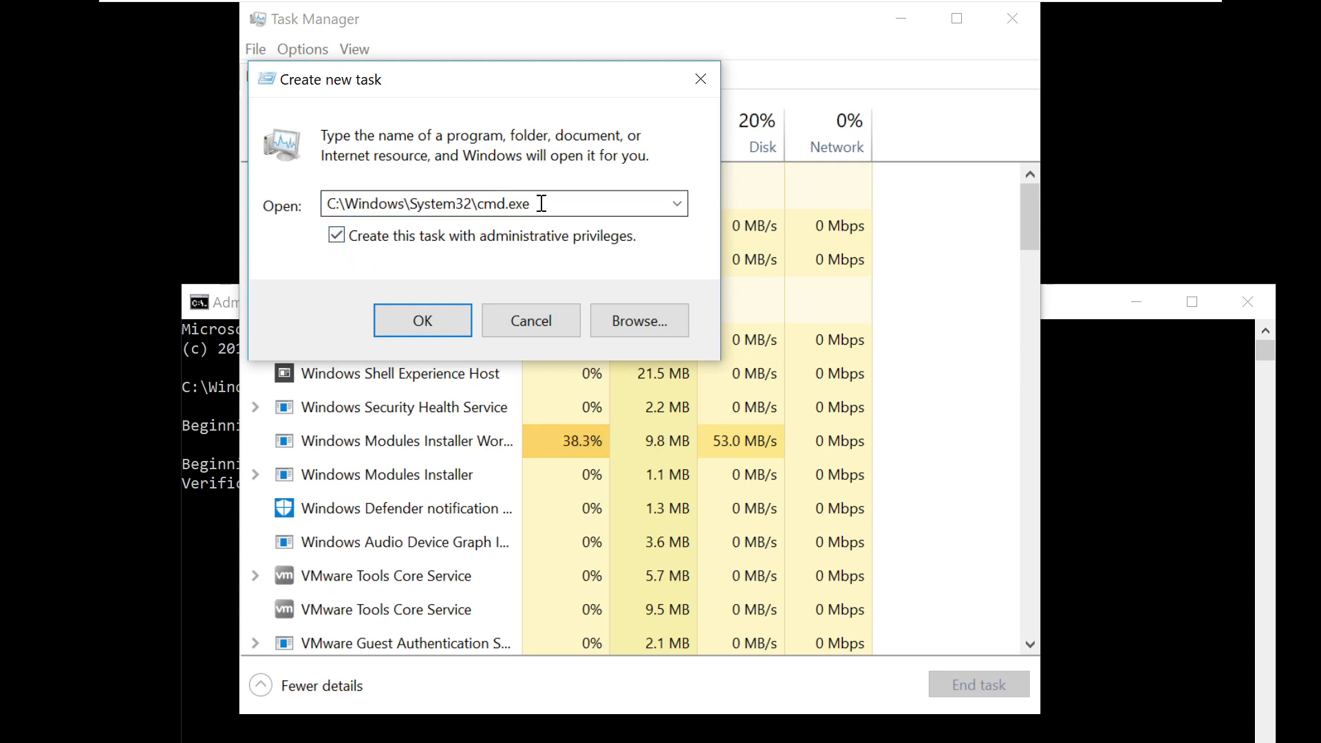
pyautogui.click(431, 318)
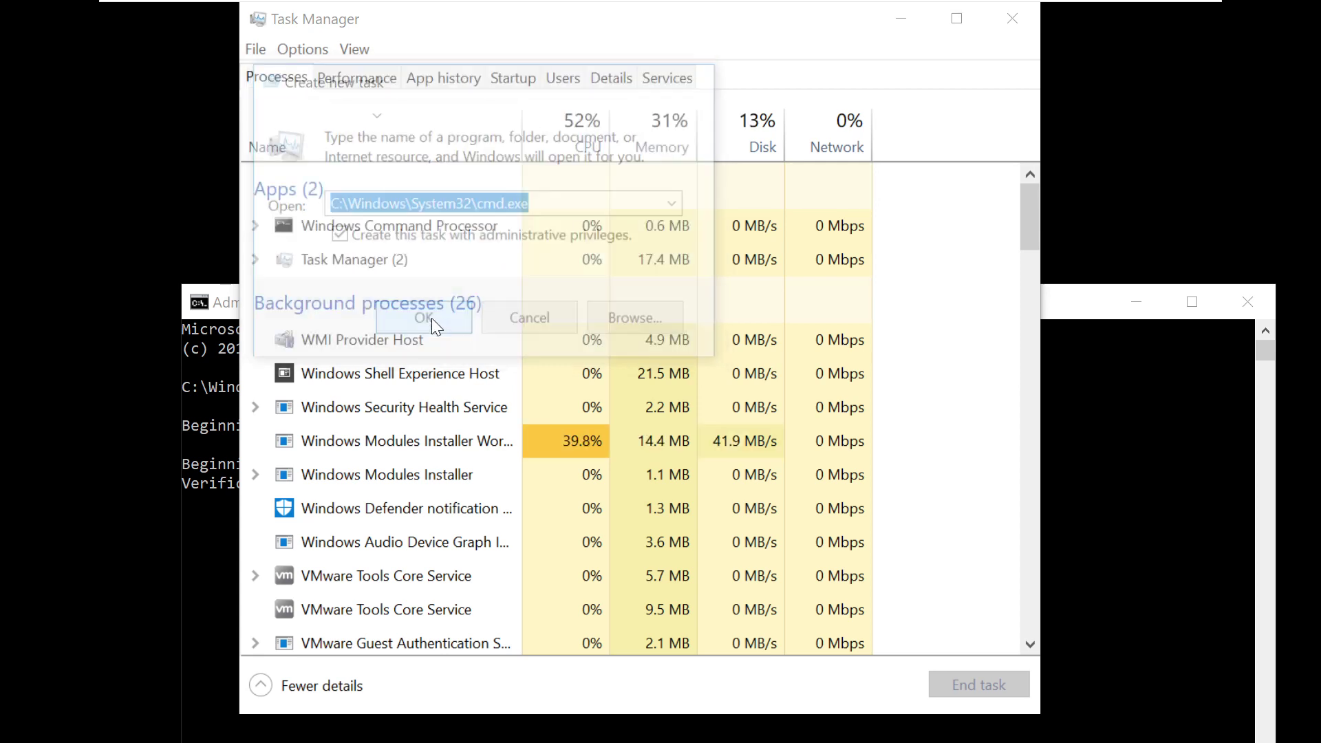
# - Run chkdsk in the second console and arrange both console windows
pyautogui.moveTo(396, 57); pyautogui.dragTo(628, 65)
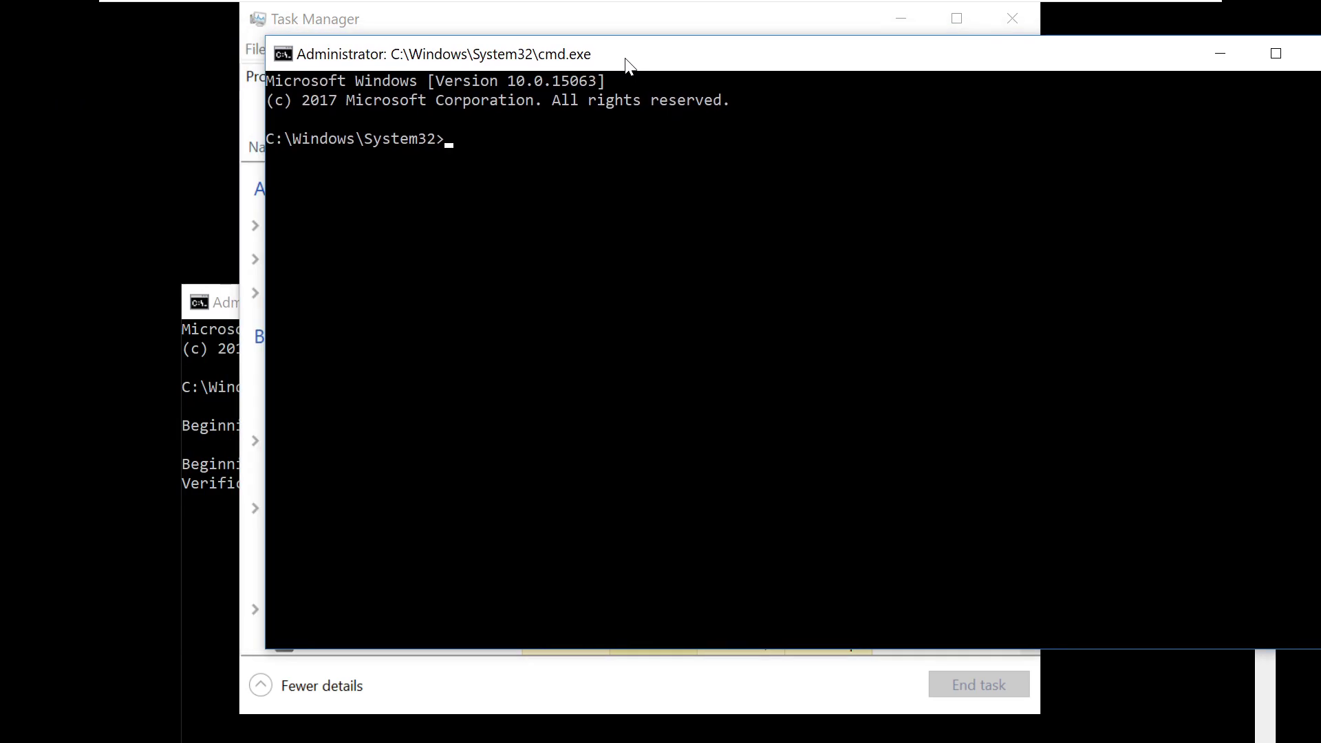
pyautogui.write('chkdsk')
pyautogui.press('Return')
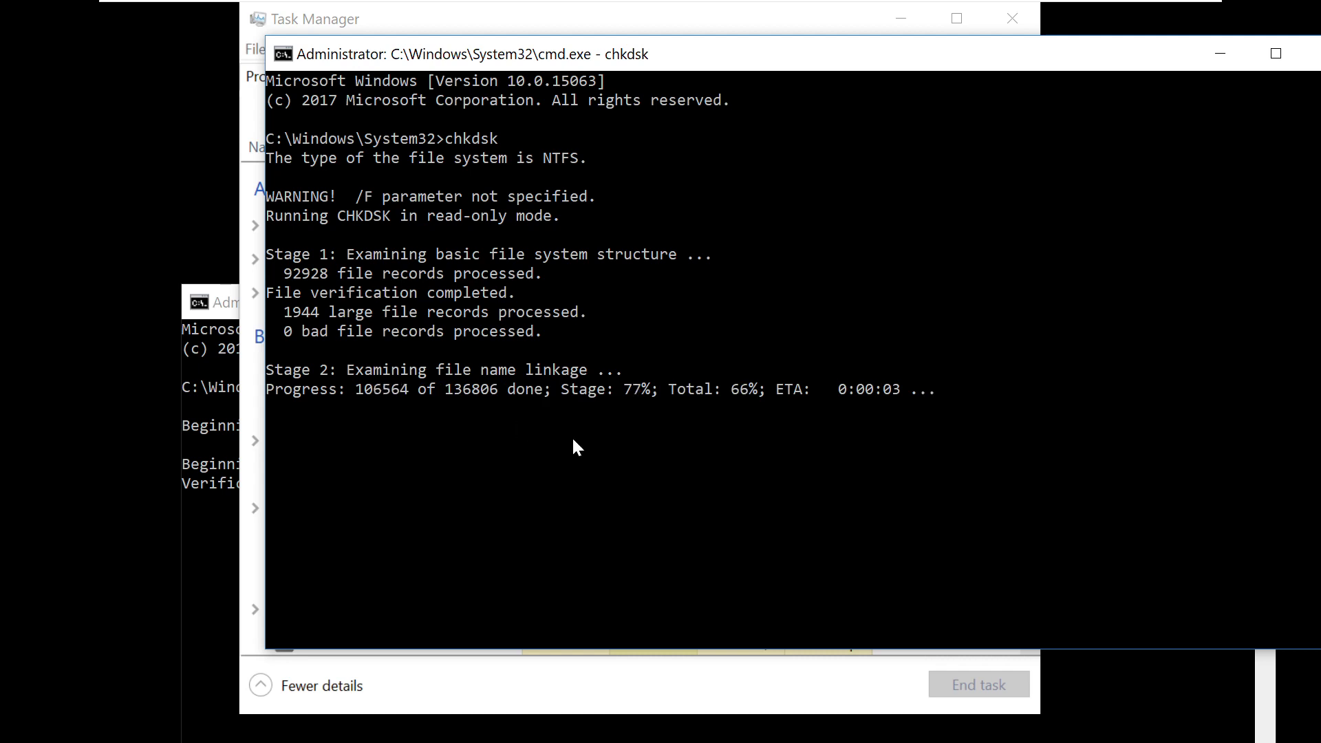
pyautogui.moveTo(215, 312); pyautogui.dragTo(141, 239)
pyautogui.click(466, 62)
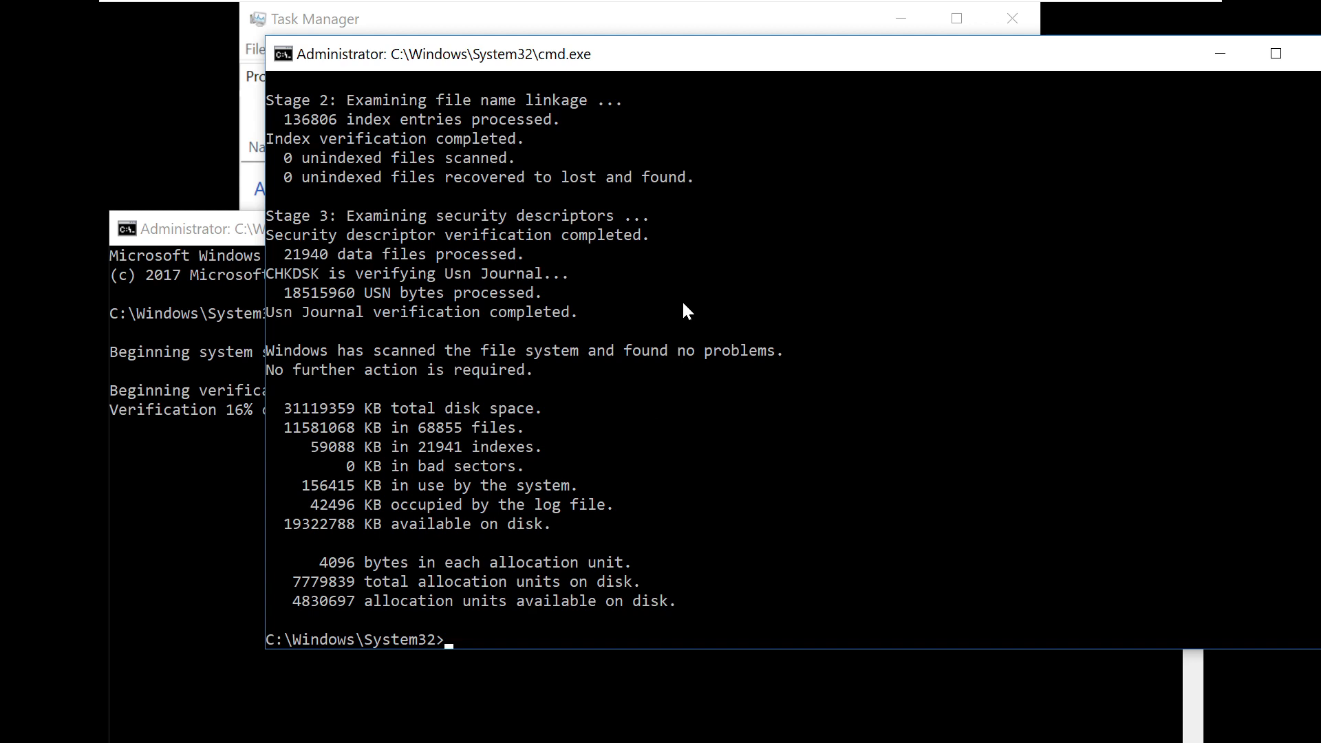
pyautogui.moveTo(728, 62); pyautogui.dragTo(729, 53)
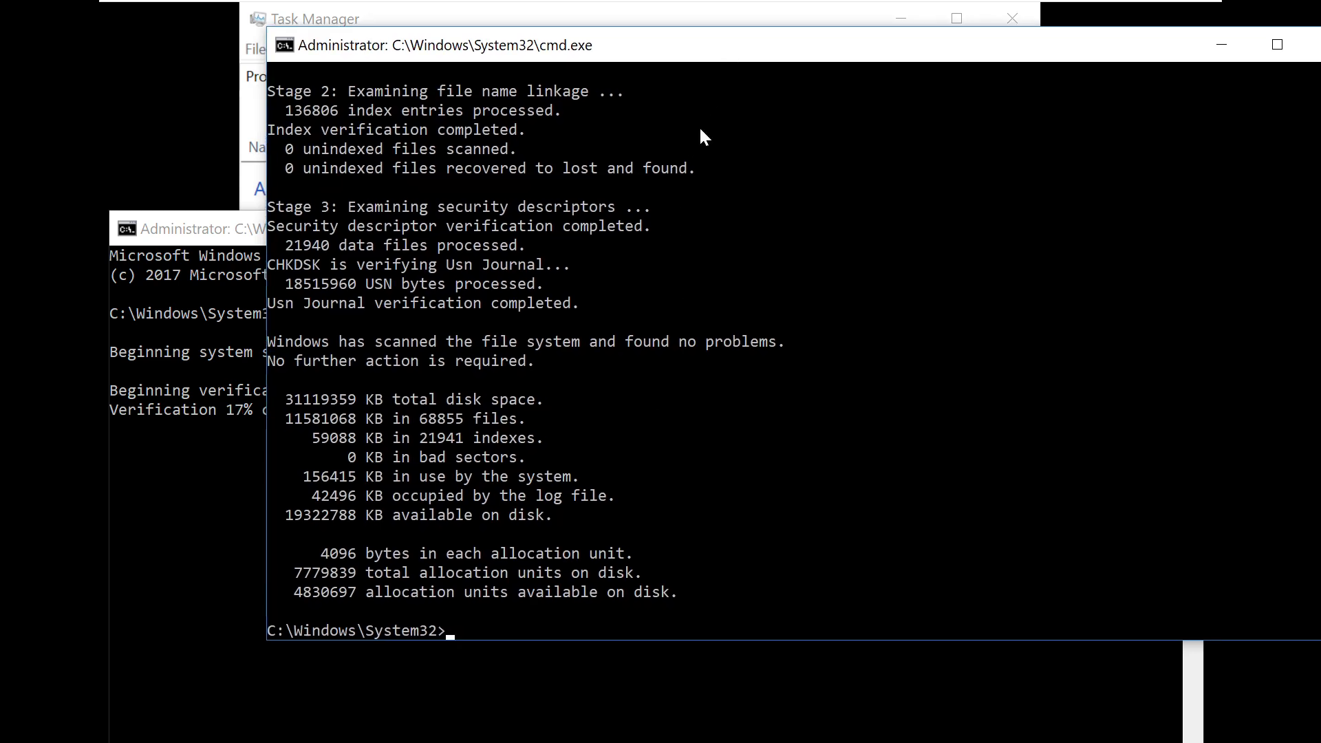
pyautogui.click(570, 505)
# - Exit the chkdsk console, then exit the sfc console once it finishes at 100%
pyautogui.write('exit')
pyautogui.press('Return')
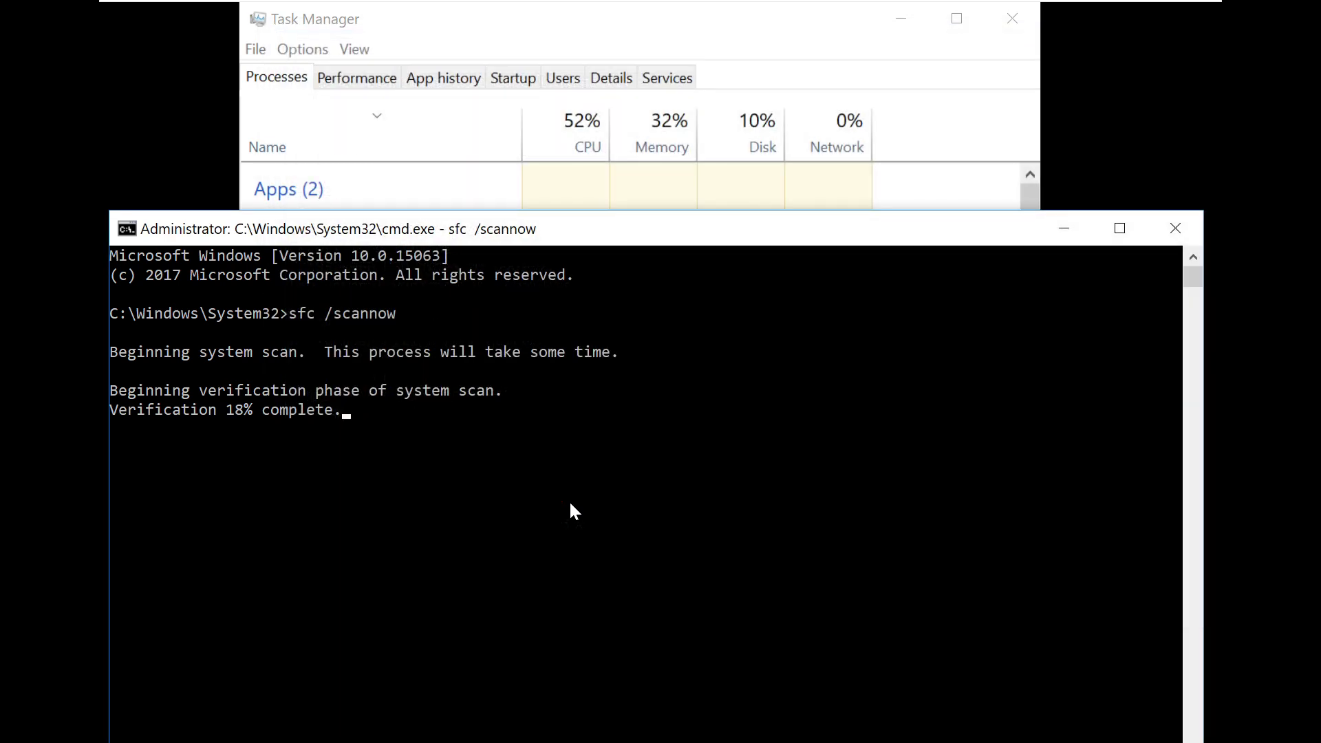
pyautogui.moveTo(485, 239); pyautogui.dragTo(505, 113)
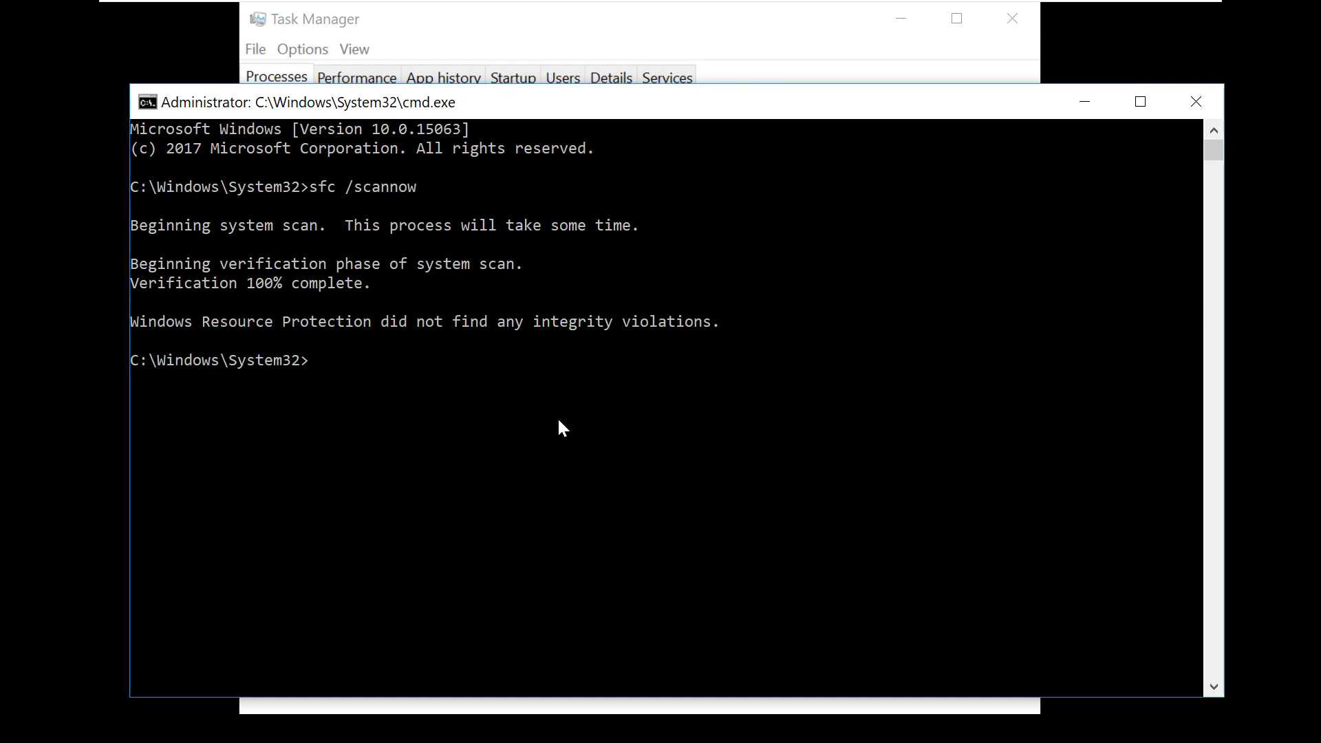
pyautogui.write('exit')
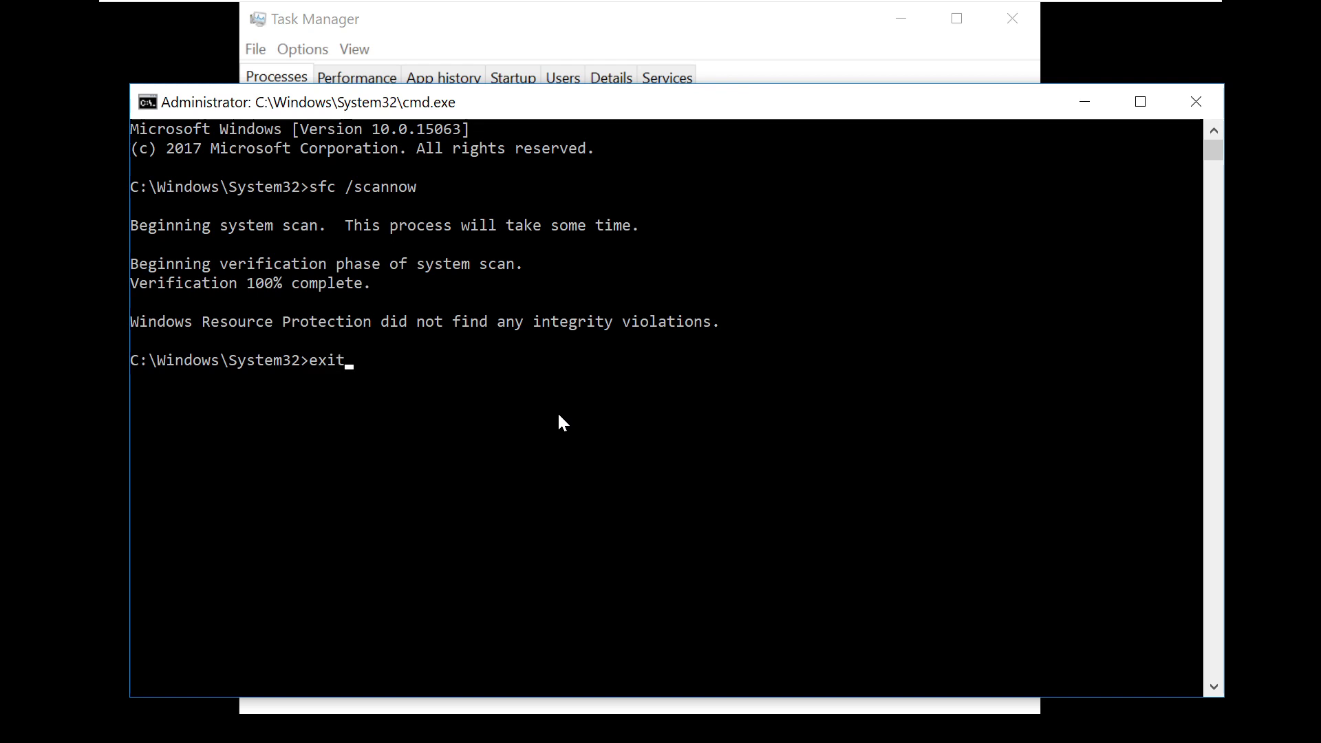
pyautogui.press('Return')
pyautogui.click(255, 49)
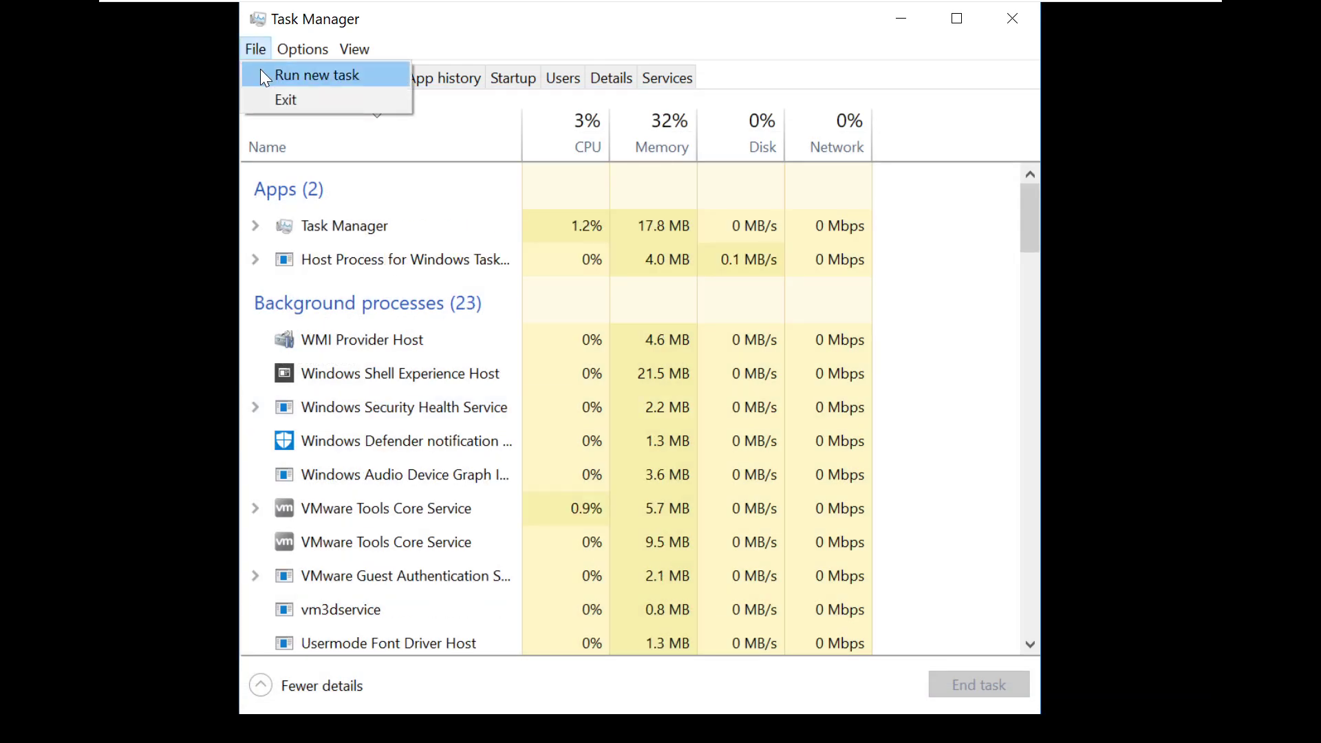
# - Run msconfig as administrator and tick Safe boot (Minimal) on the Boot tab
pyautogui.click(260, 77)
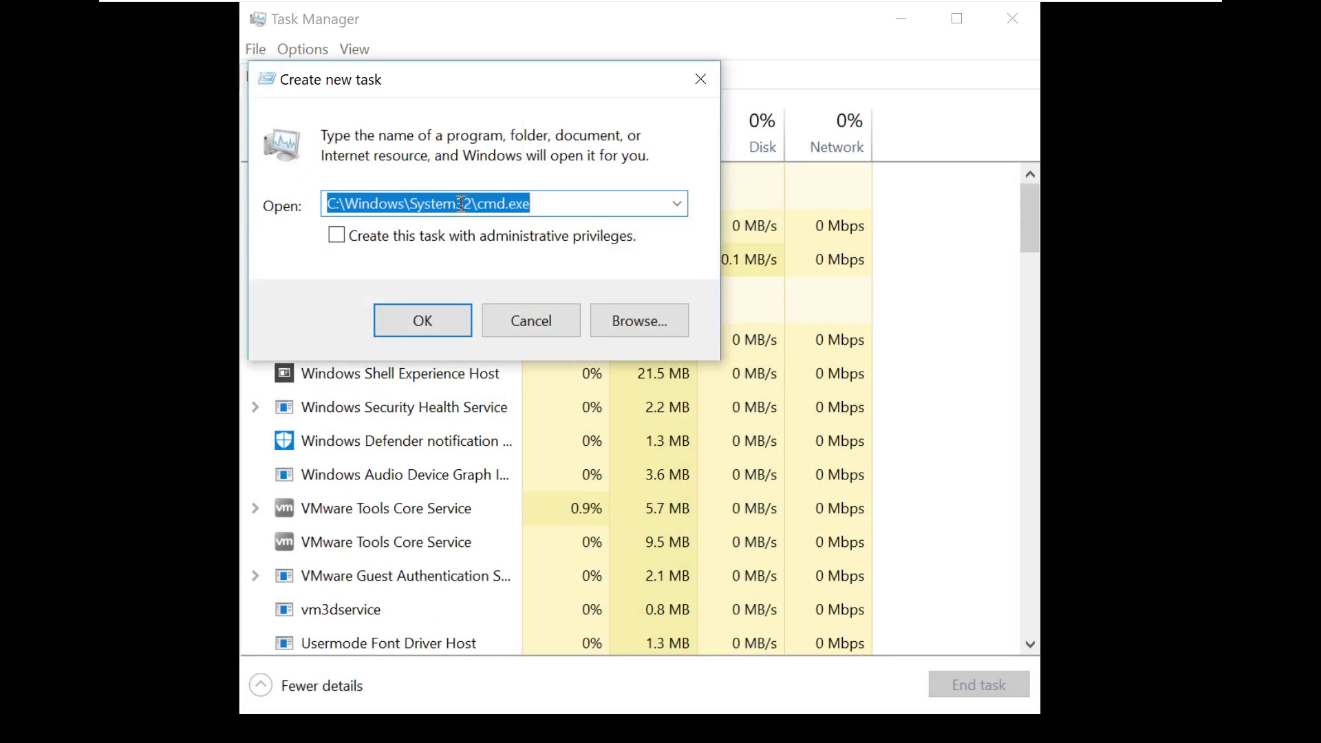
pyautogui.write('mscon')
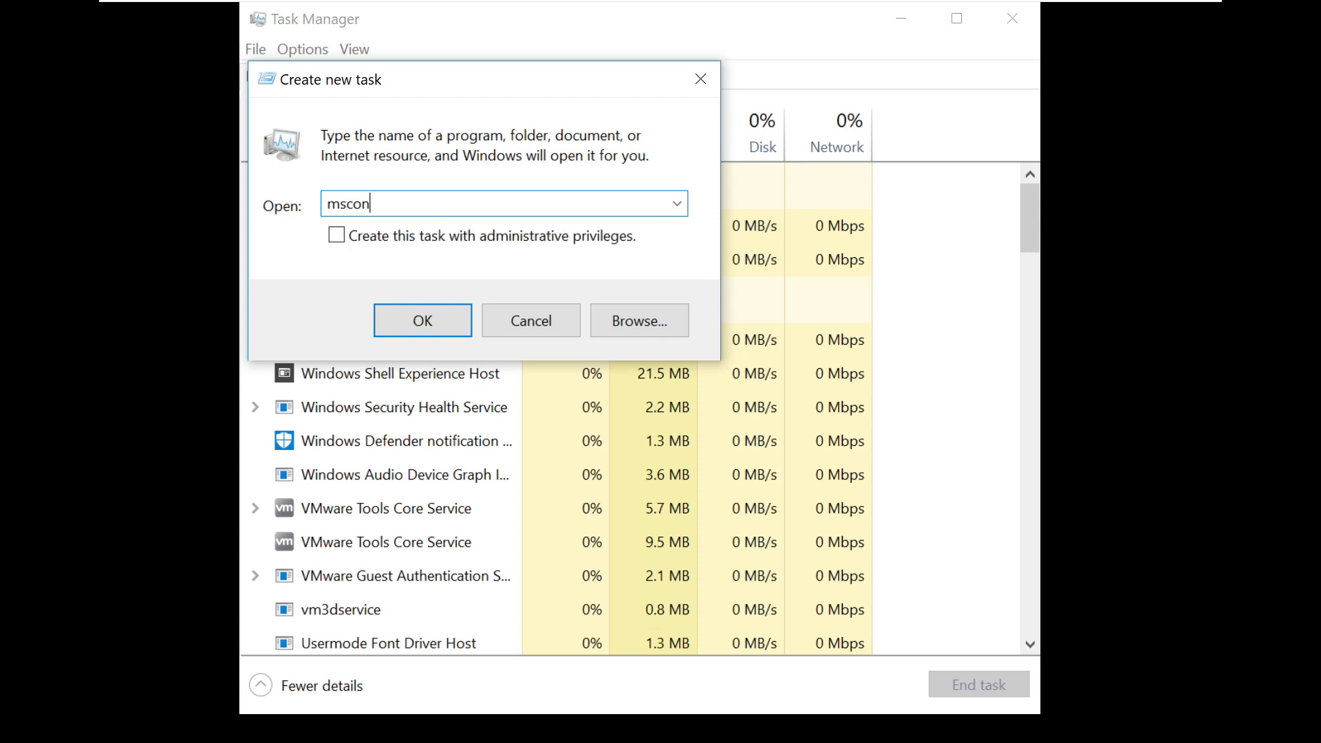
pyautogui.write('fig')
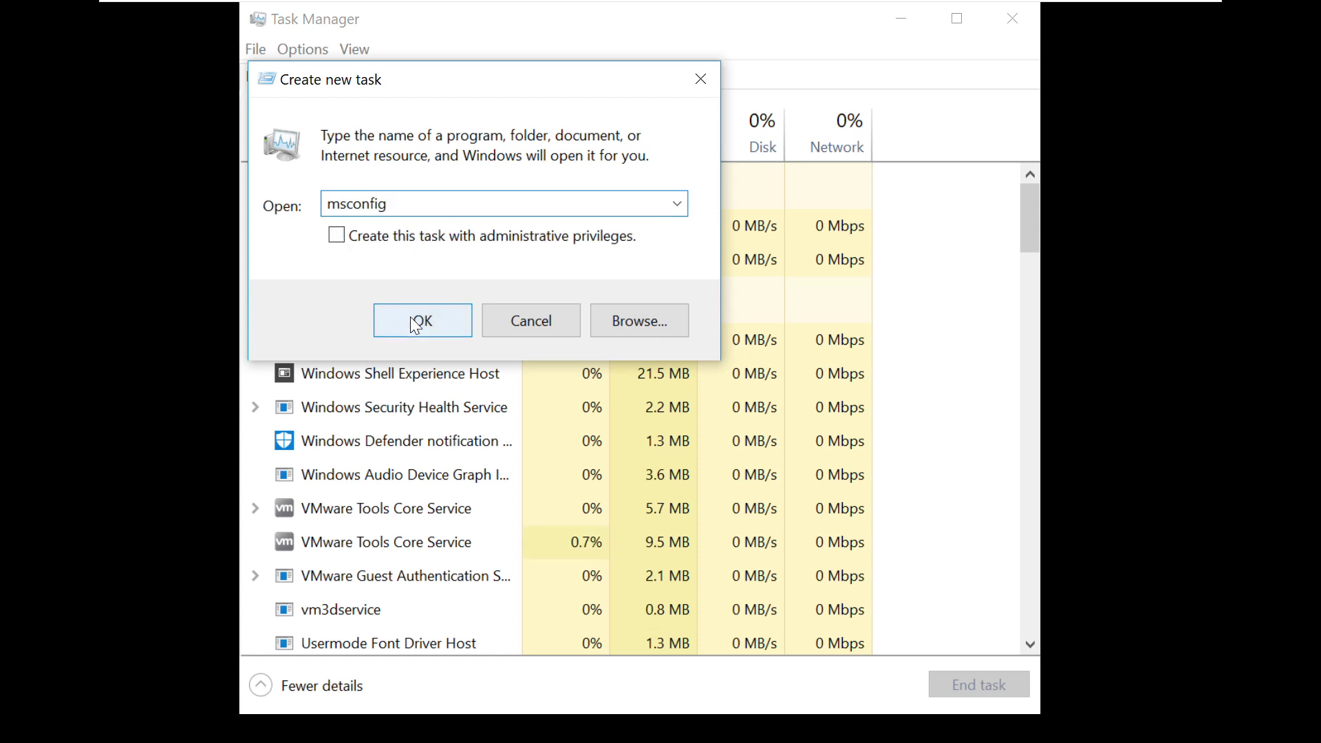
pyautogui.click(396, 240)
pyautogui.click(427, 328)
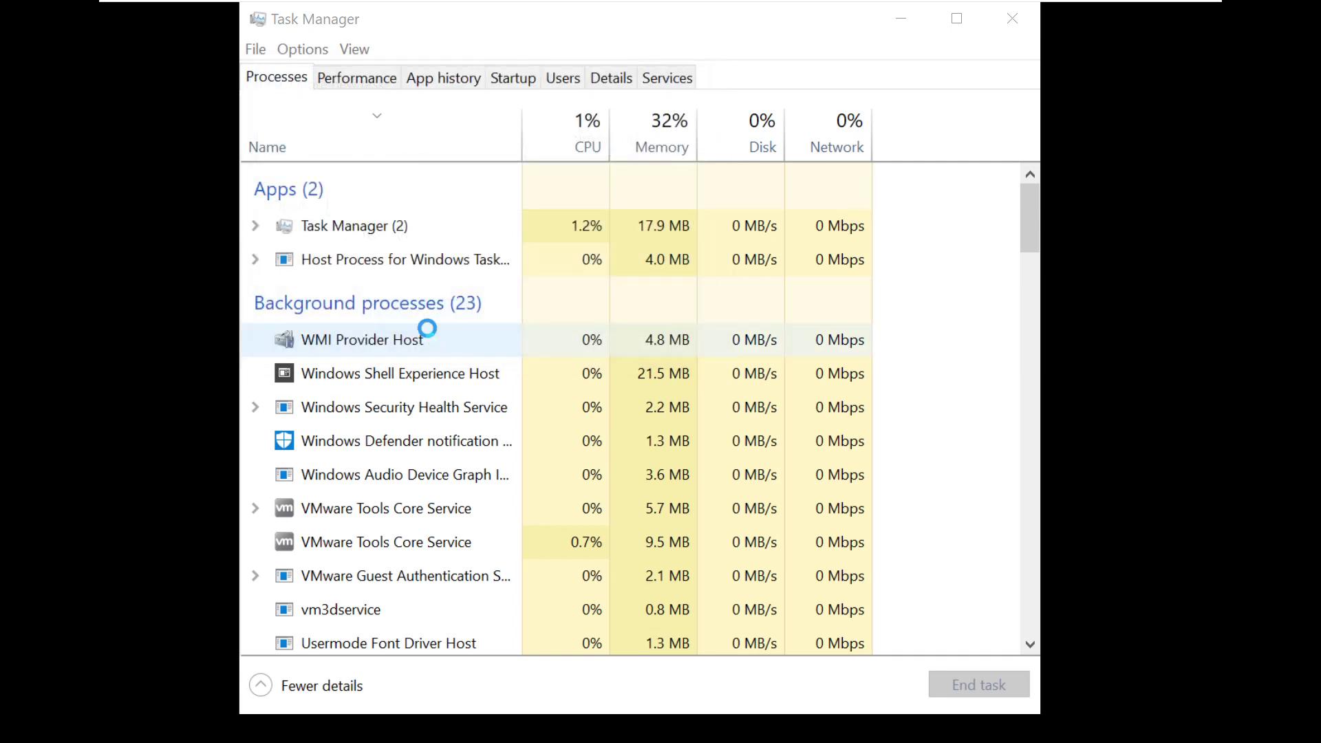
pyautogui.click(400, 177)
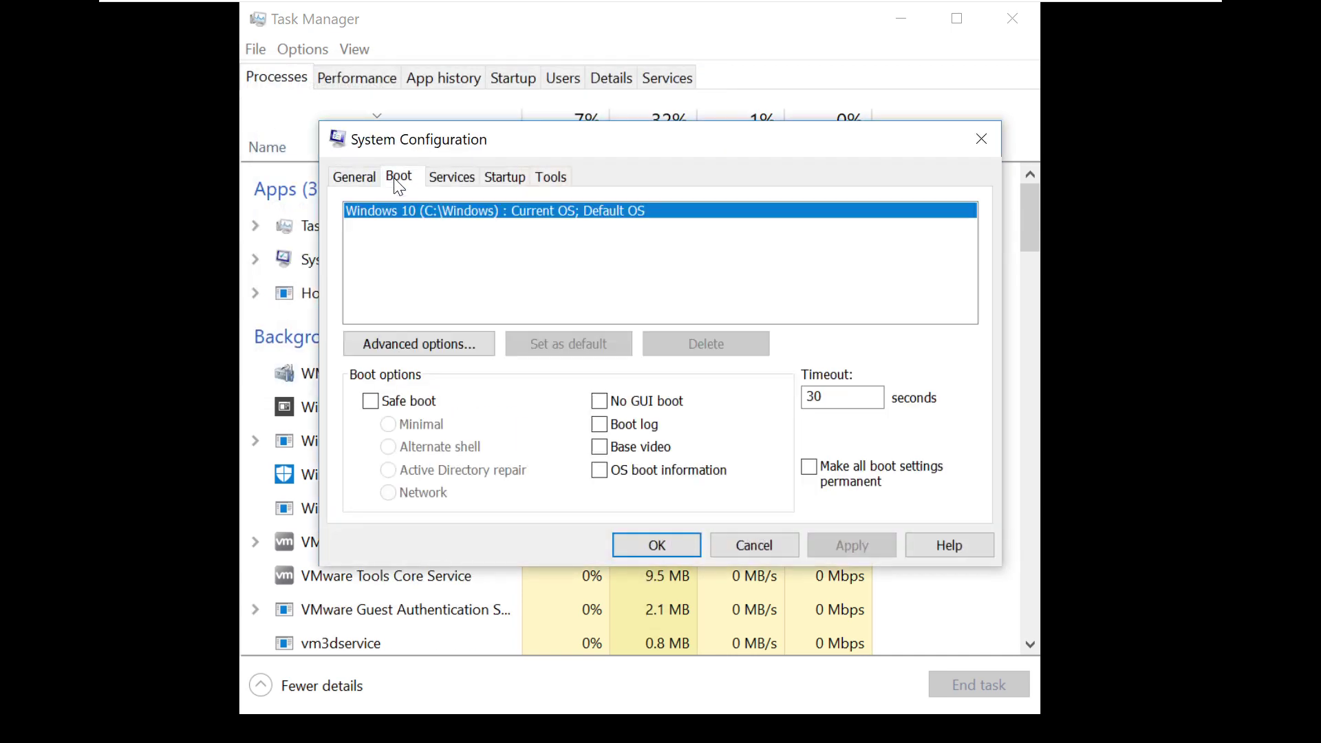
pyautogui.click(371, 402)
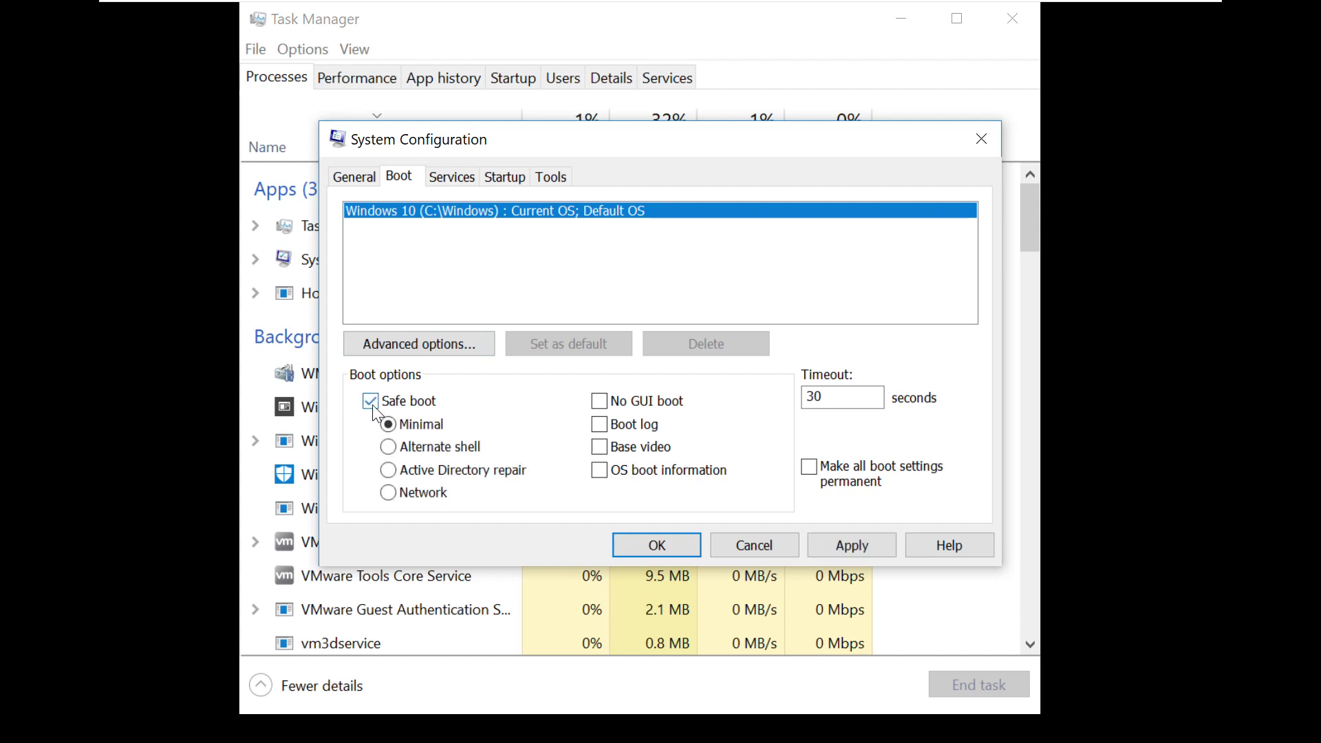
# - Apply and confirm the Minimal safe boot setting, then restart into Safe Mode
pyautogui.click(816, 548)
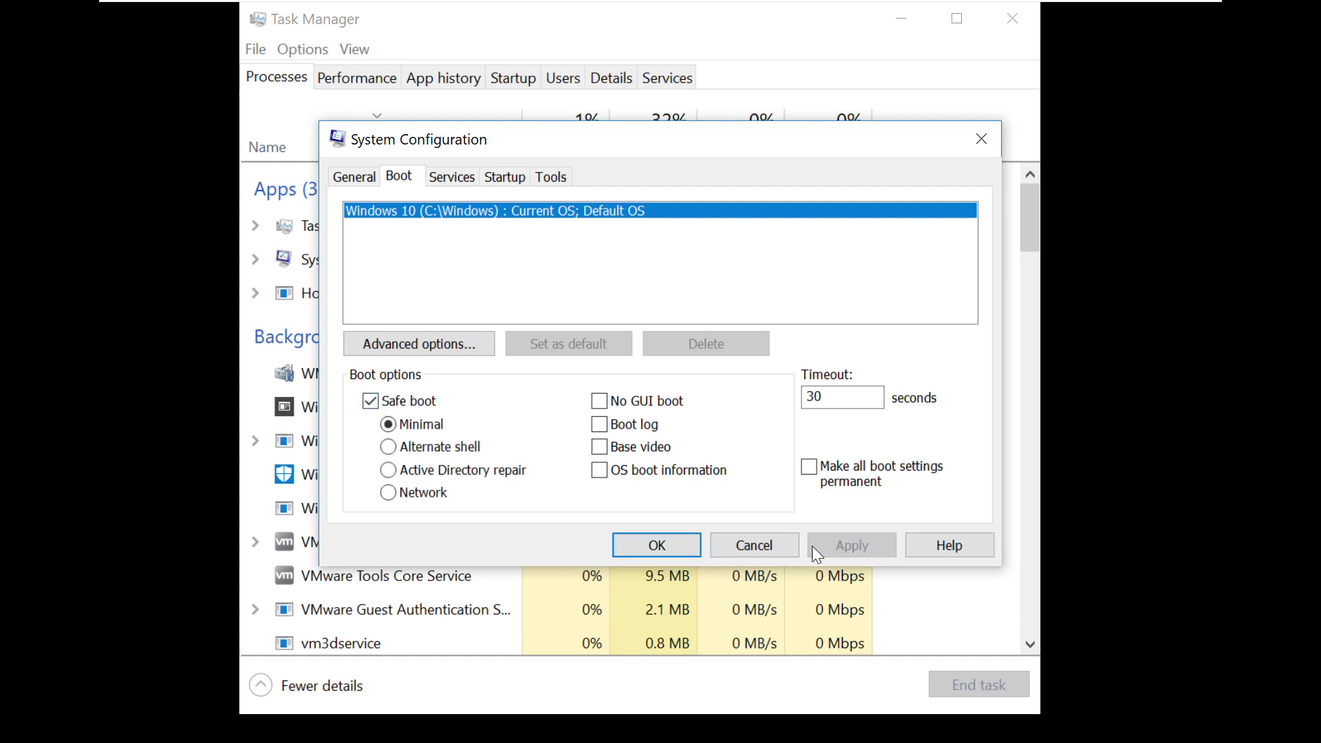
pyautogui.click(673, 546)
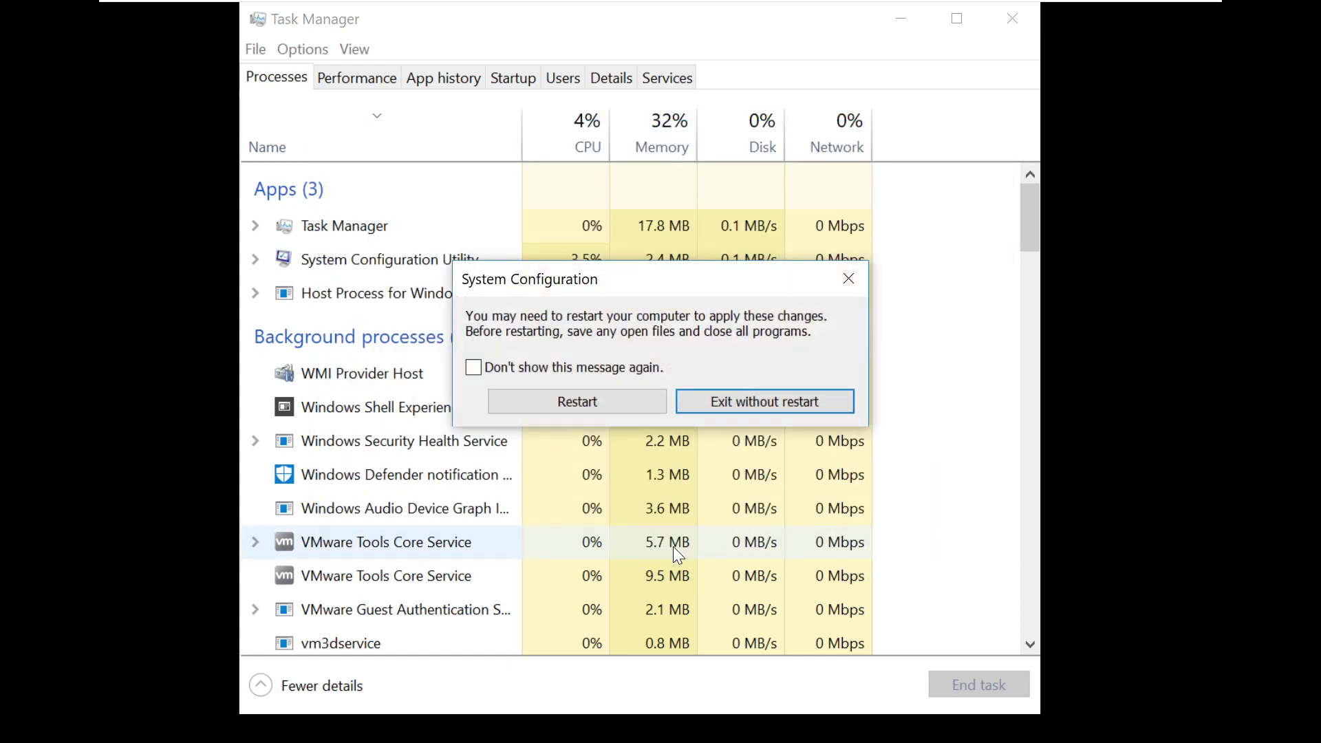
pyautogui.click(574, 403)
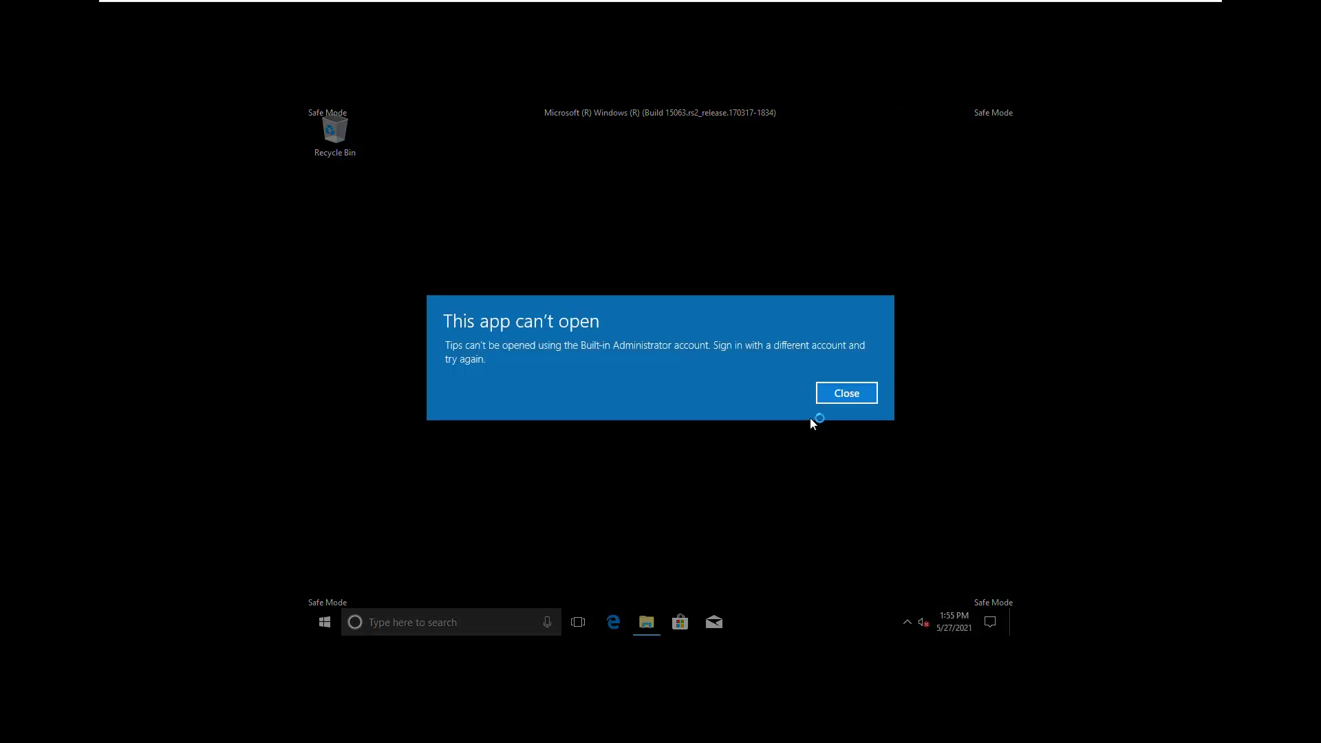
# - Dismiss the Tips error, search Start for 'unin', and open then close Control Panel
pyautogui.click(832, 393)
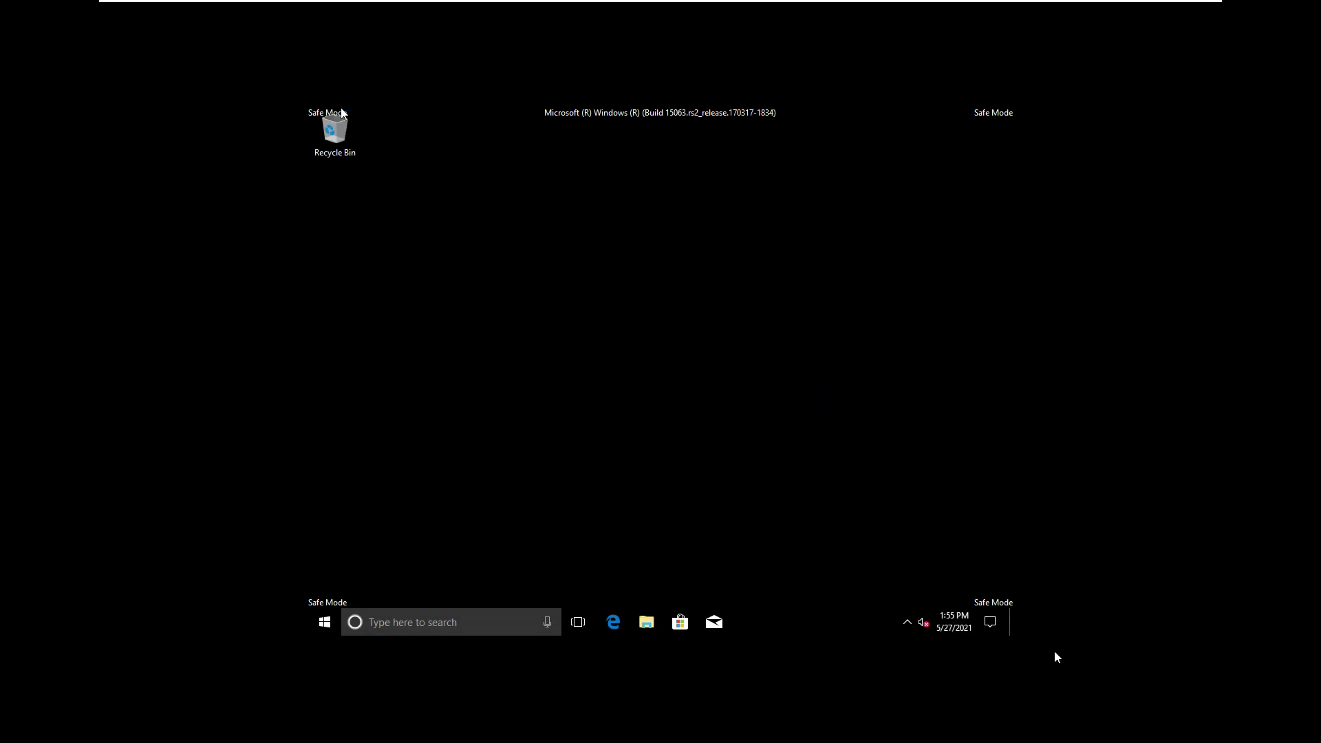
pyautogui.moveTo(532, 250); pyautogui.dragTo(613, 375)
pyautogui.press('super')
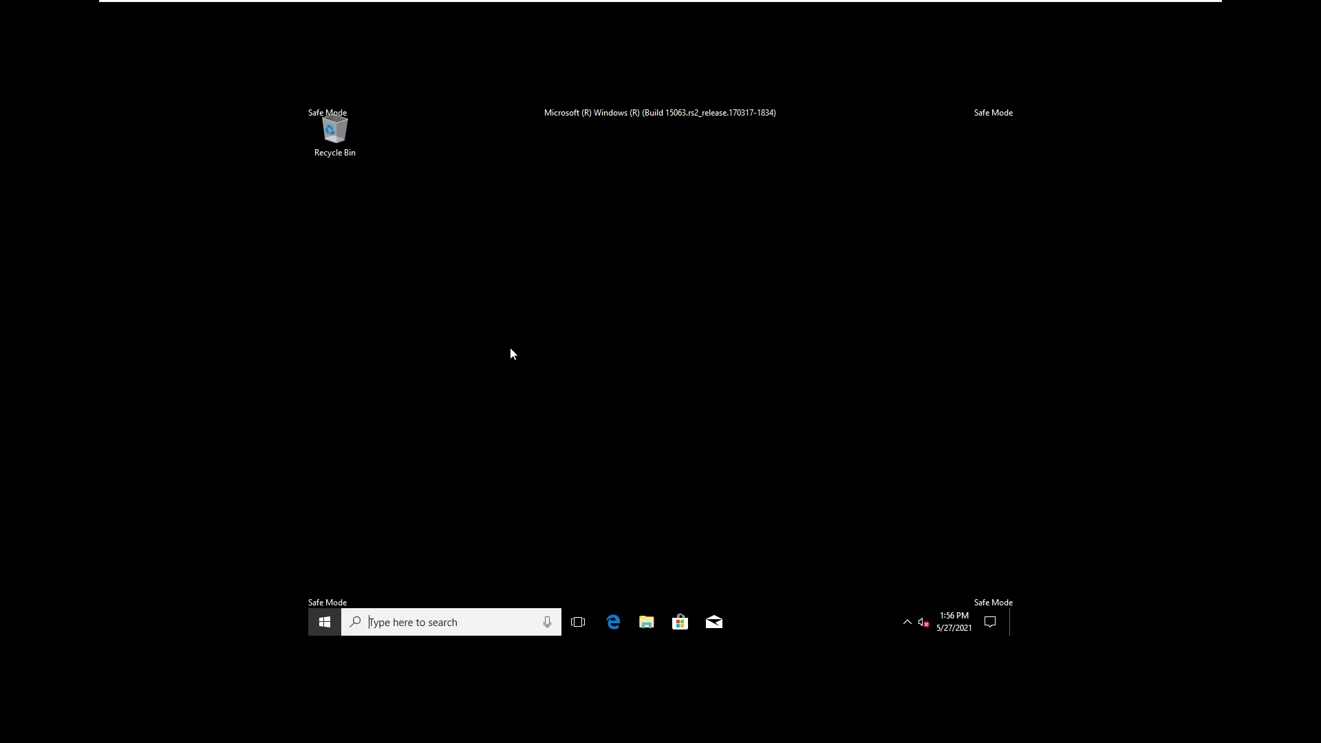
pyautogui.write('unin')
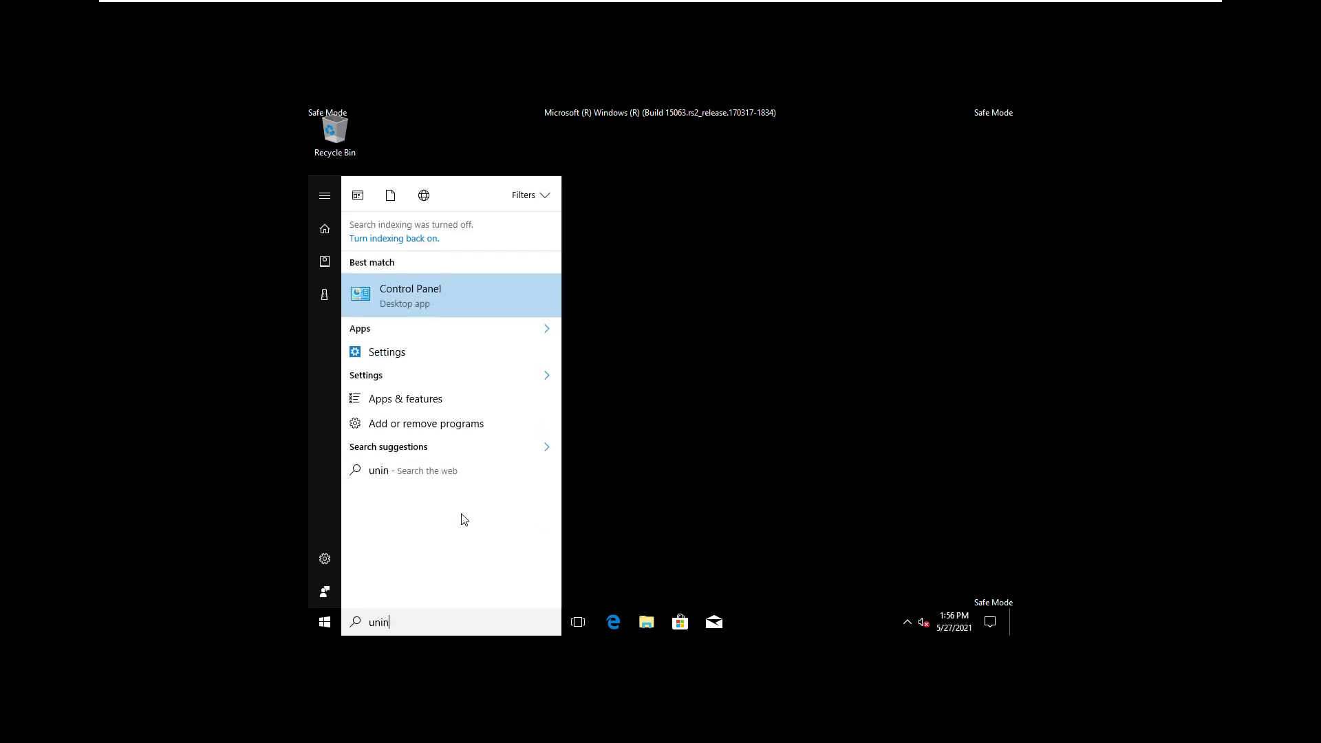
pyautogui.click(421, 293)
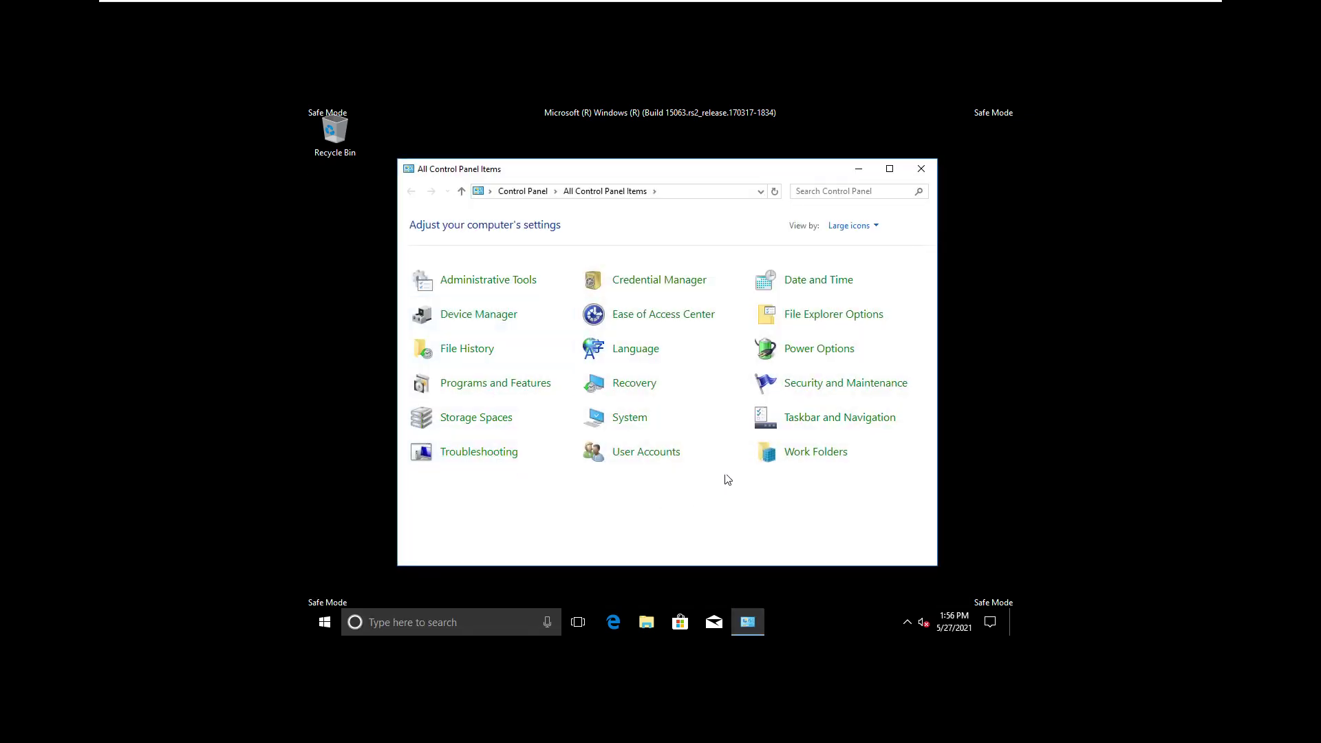
pyautogui.click(921, 169)
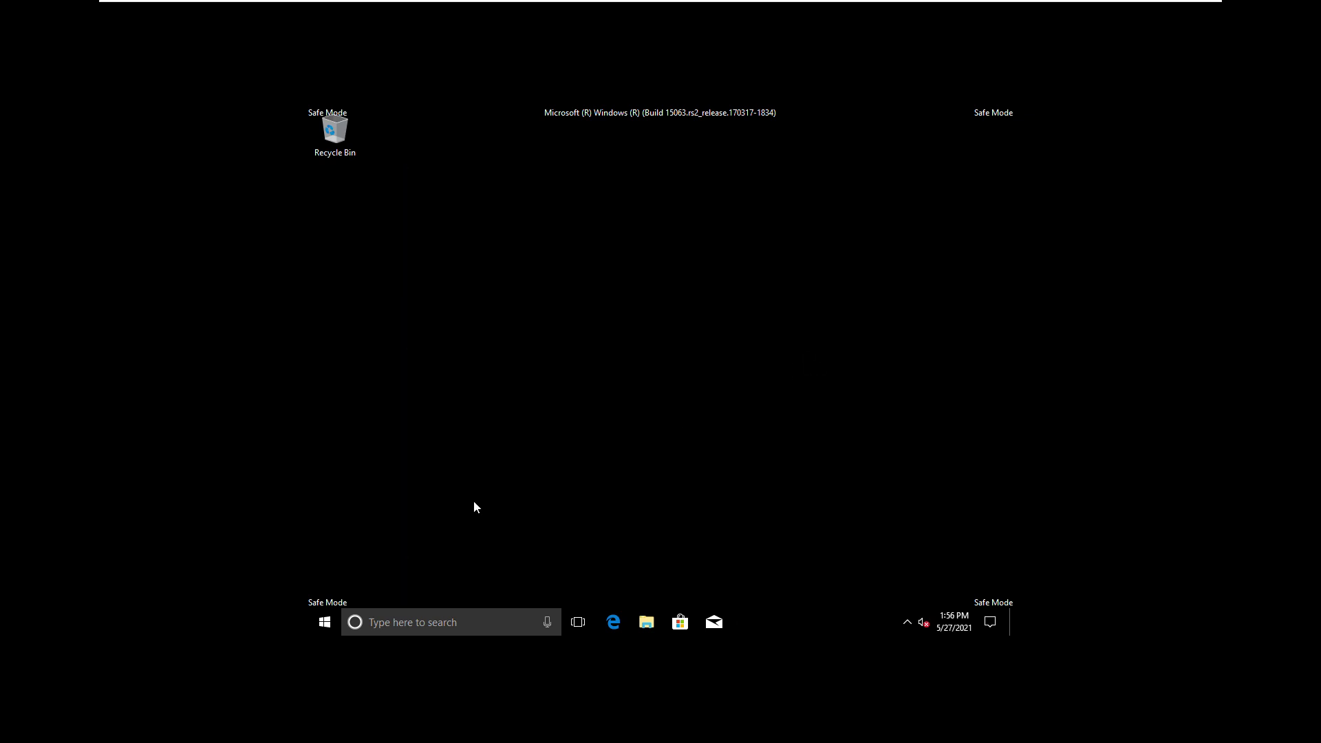
# - Reopen Control Panel via Start search 'control', switch to Category view, and open Uninstall a program
pyautogui.click(311, 625)
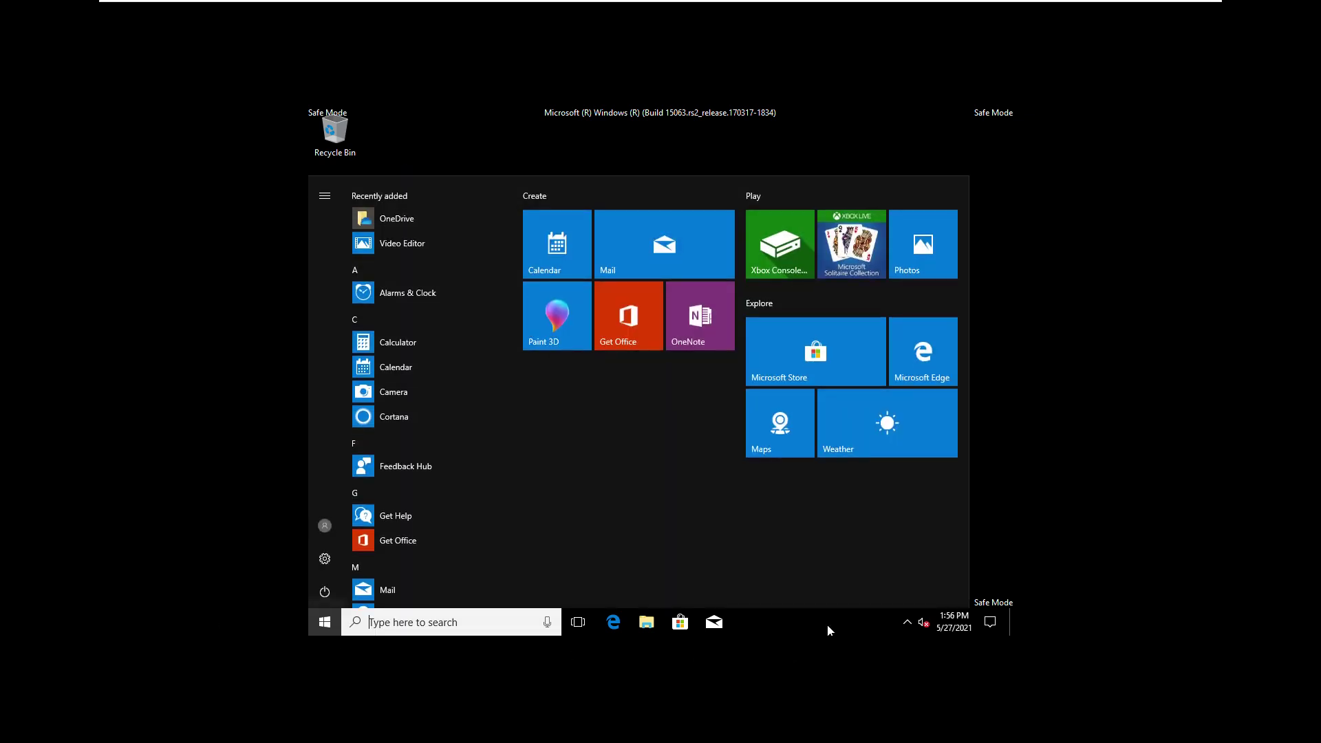
pyautogui.write('control')
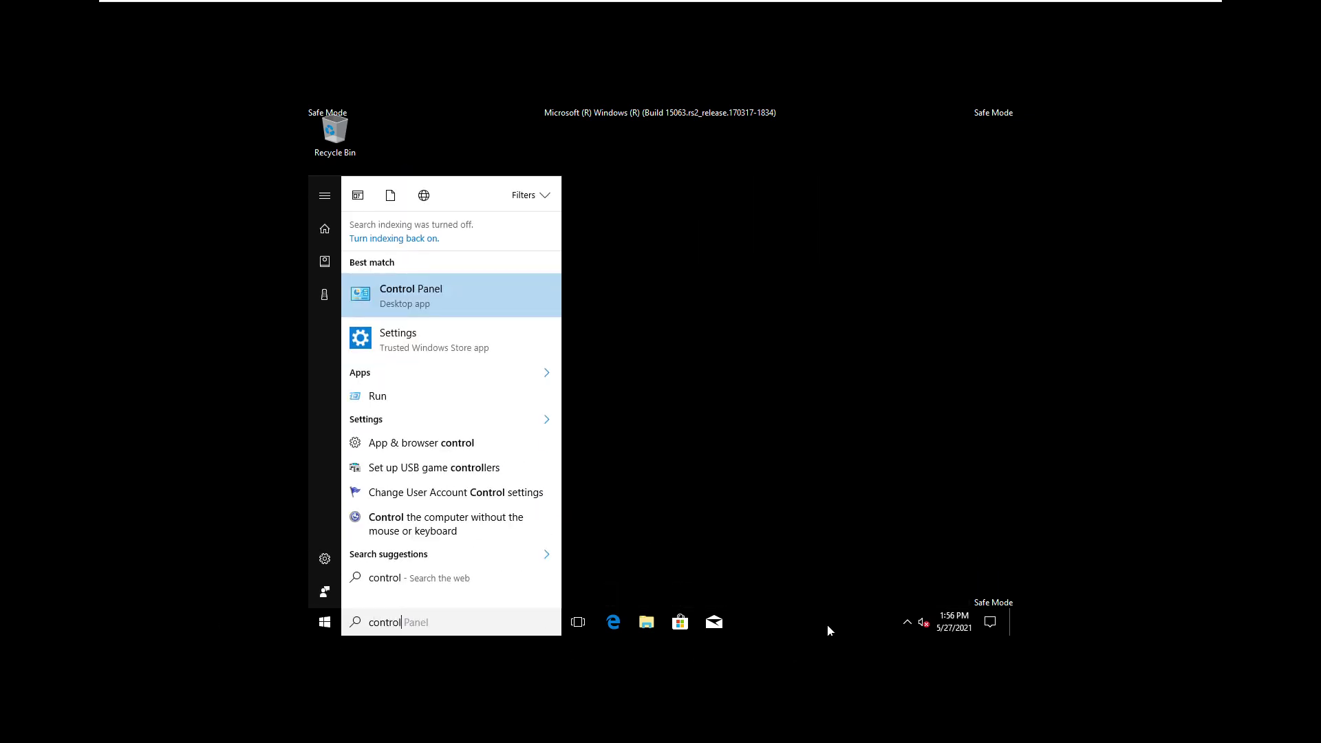
pyautogui.click(477, 296)
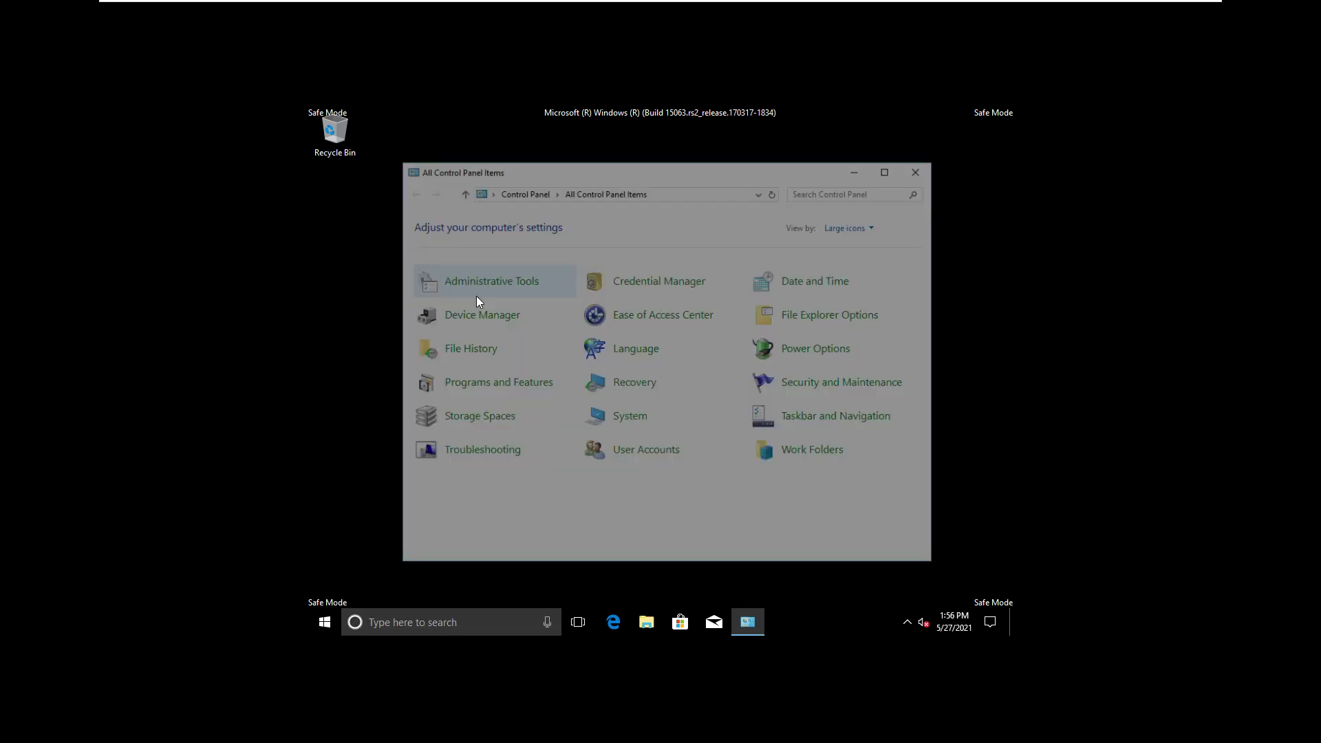
pyautogui.click(874, 229)
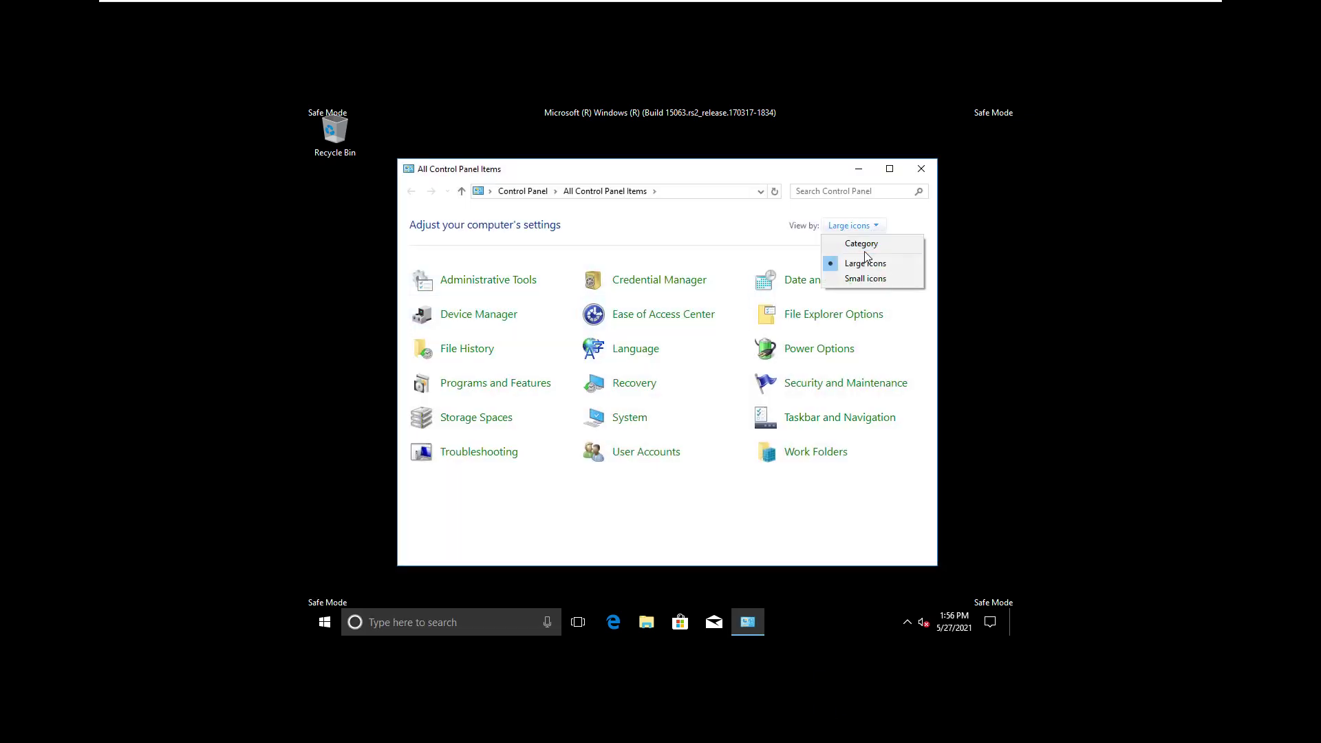
pyautogui.click(864, 241)
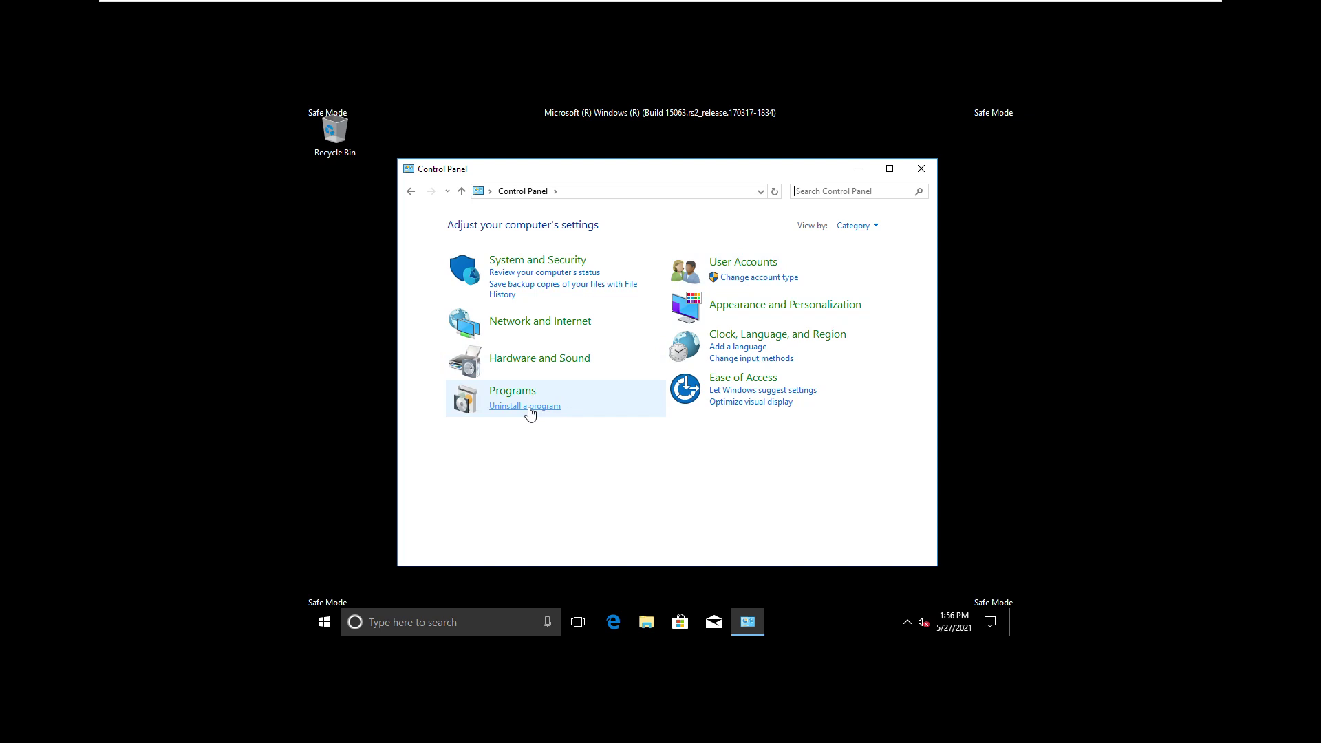
pyautogui.click(530, 409)
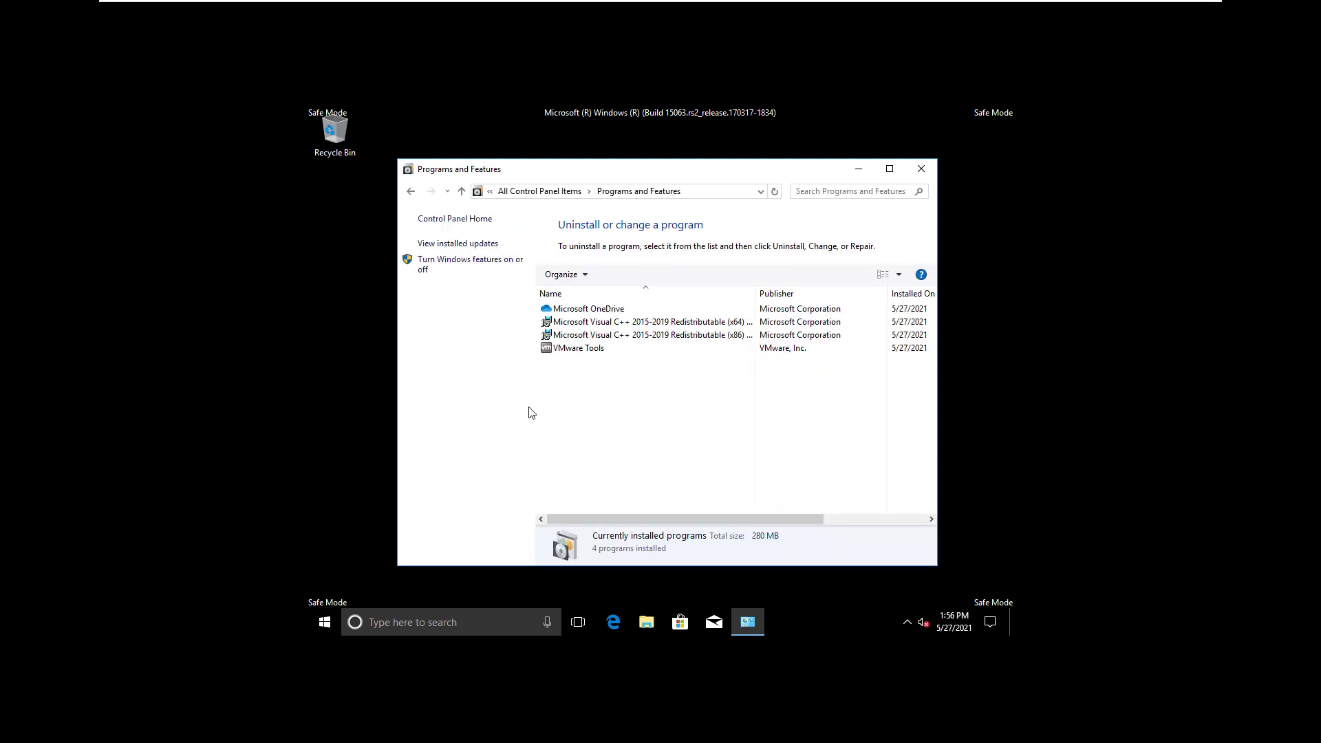
# - Uninstall Microsoft OneDrive from the programs list and dismiss the wait message
pyautogui.click(582, 348)
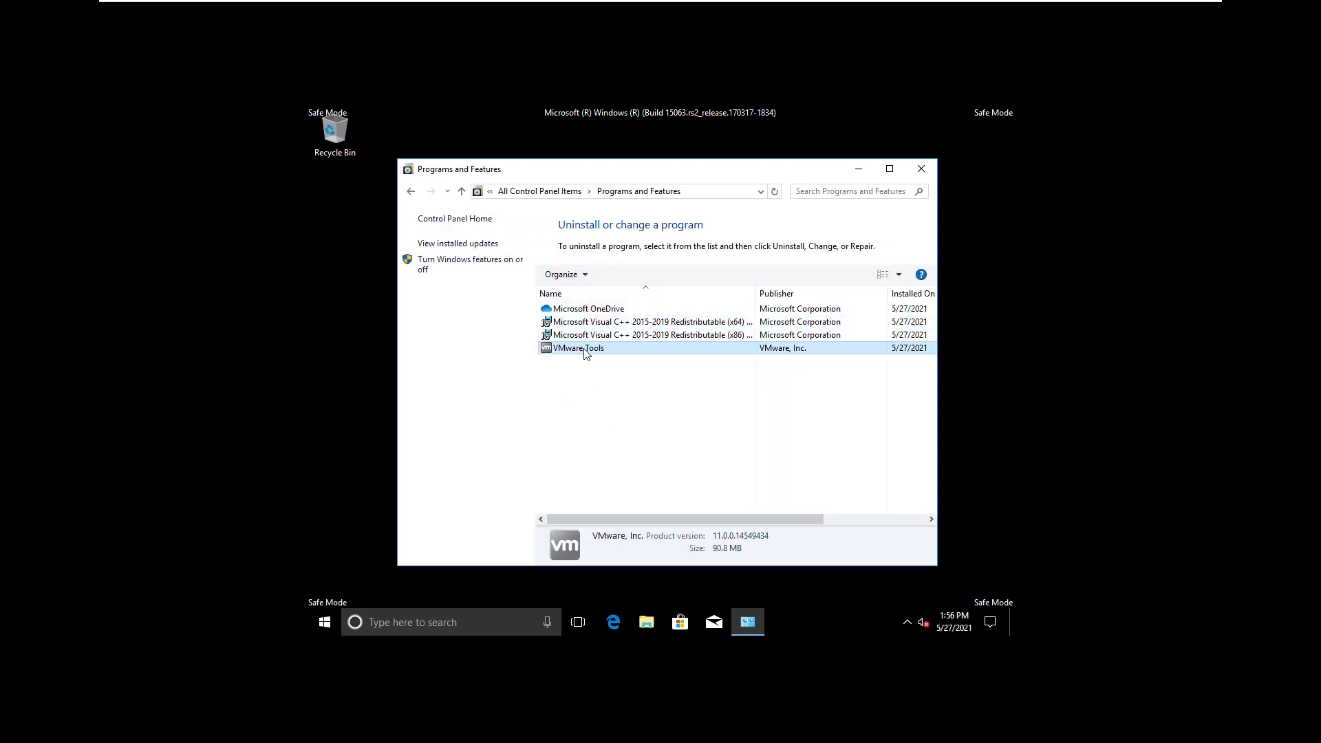
pyautogui.click(602, 309)
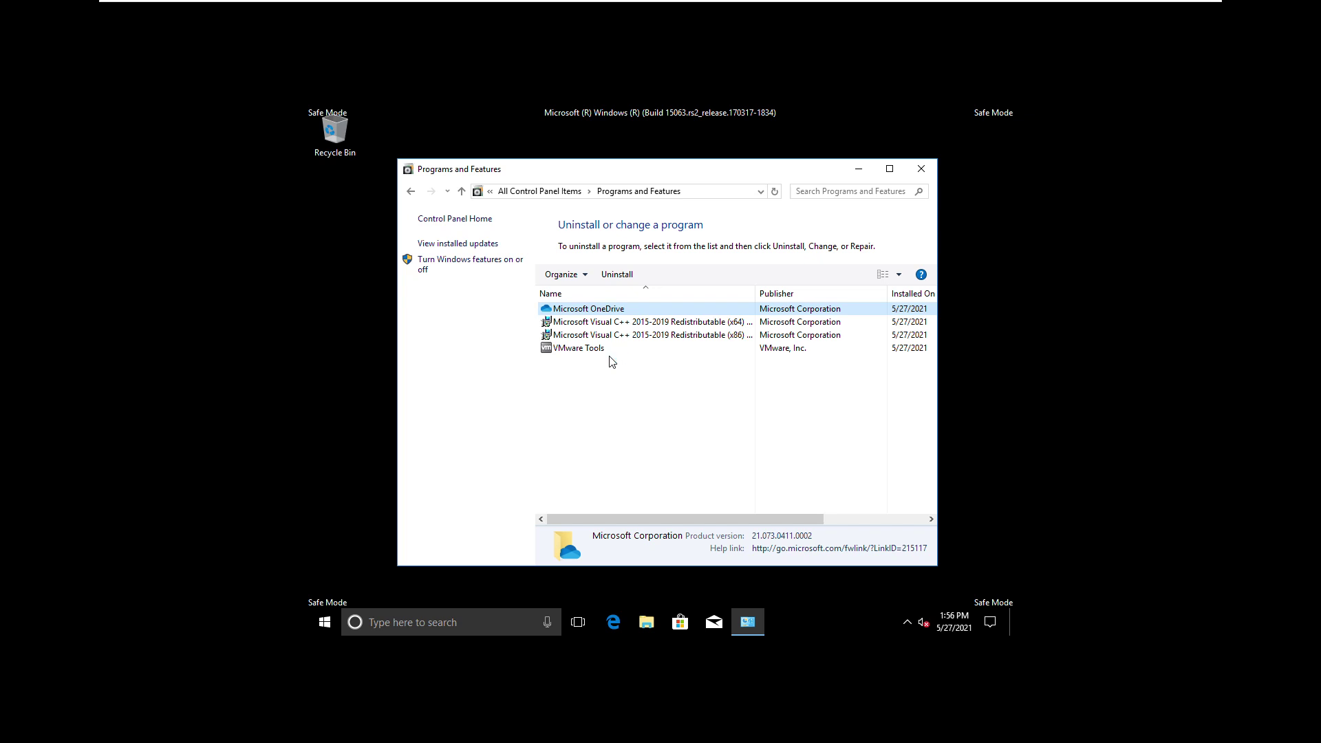
pyautogui.rightClick(602, 316)
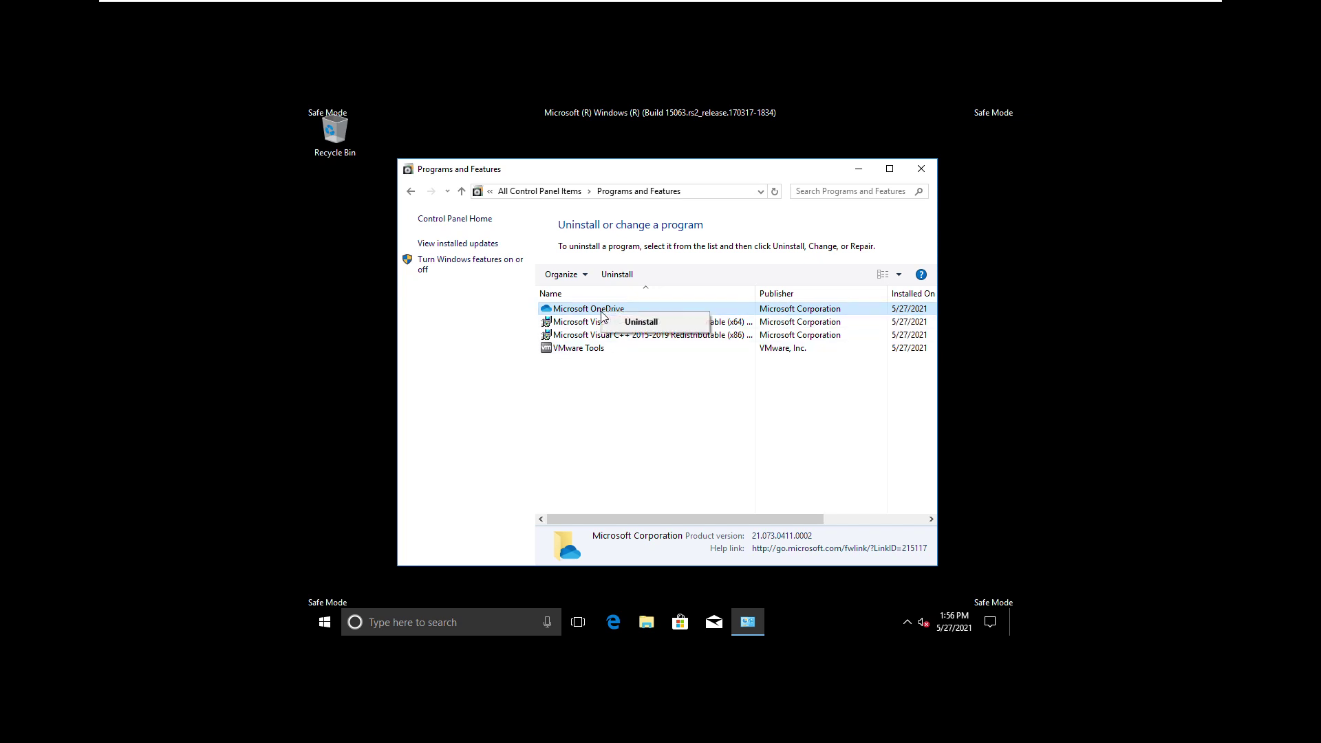
pyautogui.click(644, 324)
pyautogui.click(753, 374)
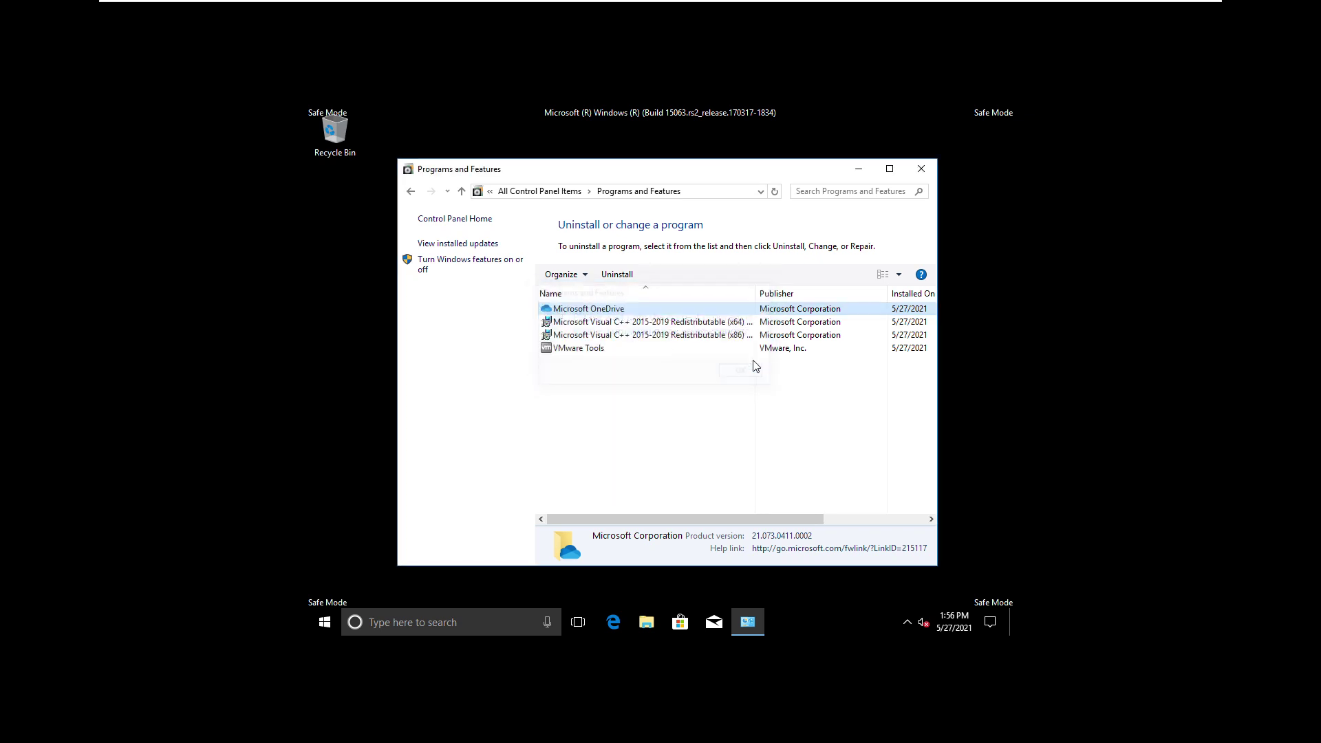
# - Close Programs and Features, and check the Start power options without restarting
pyautogui.click(935, 176)
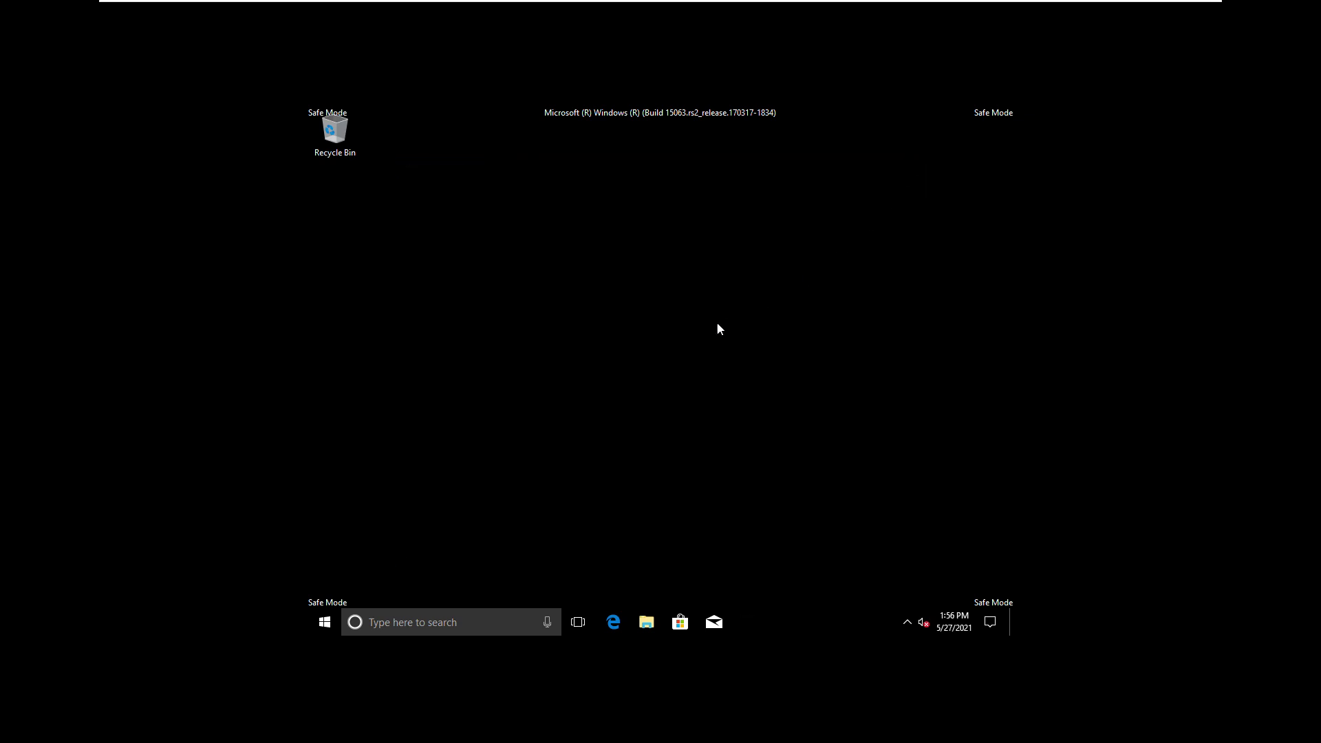
pyautogui.click(325, 623)
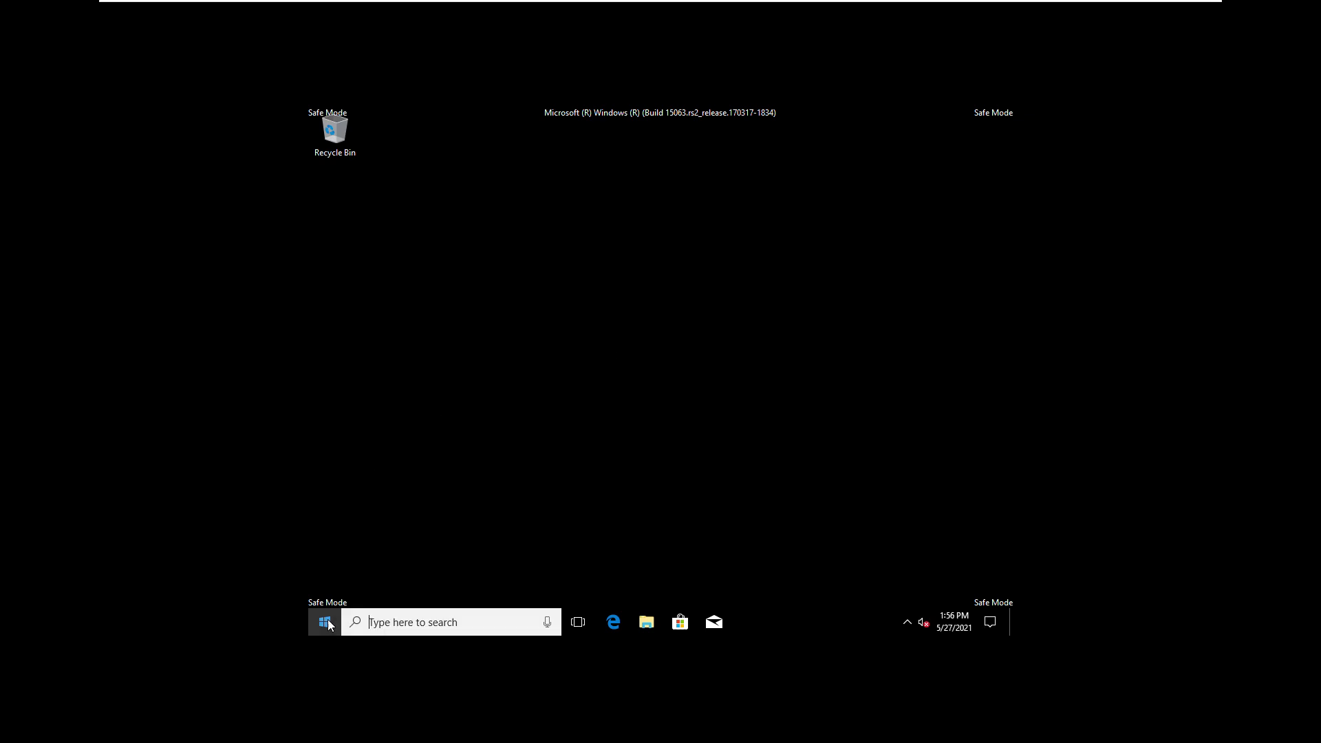
pyautogui.click(326, 589)
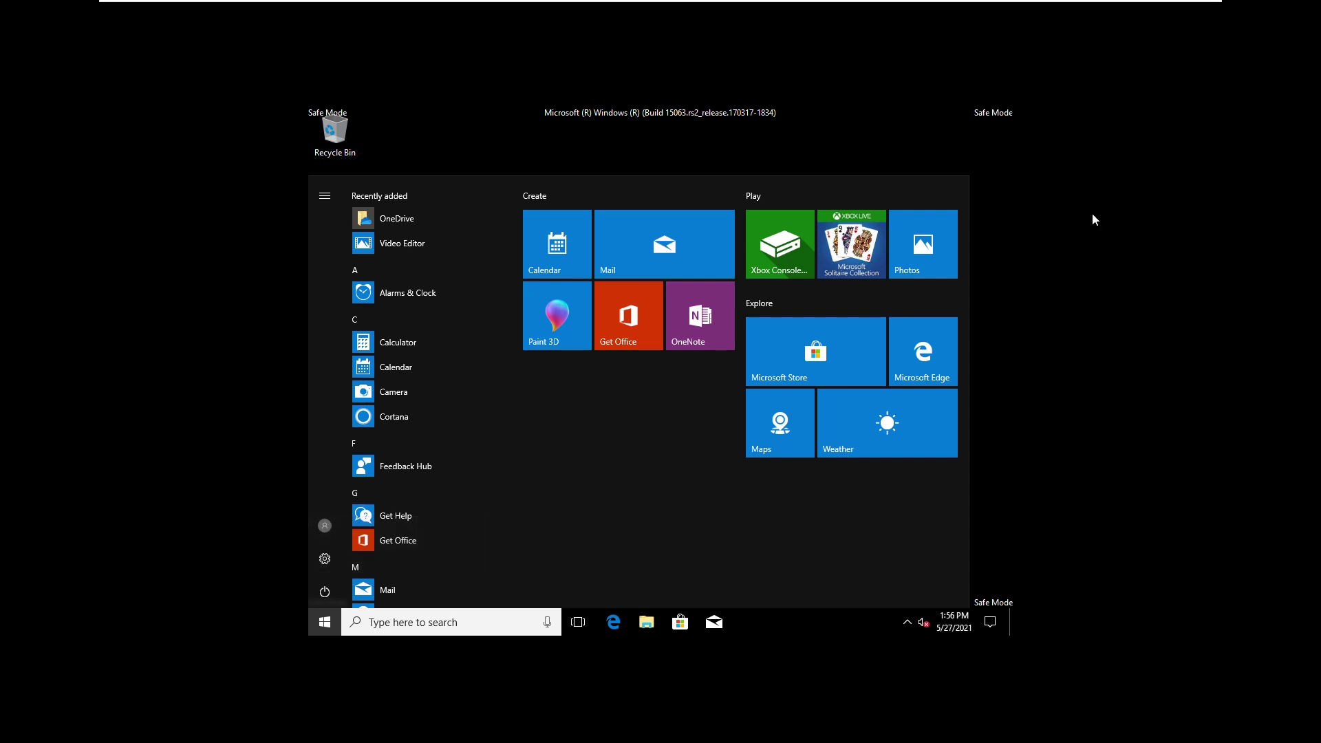
pyautogui.click(1007, 140)
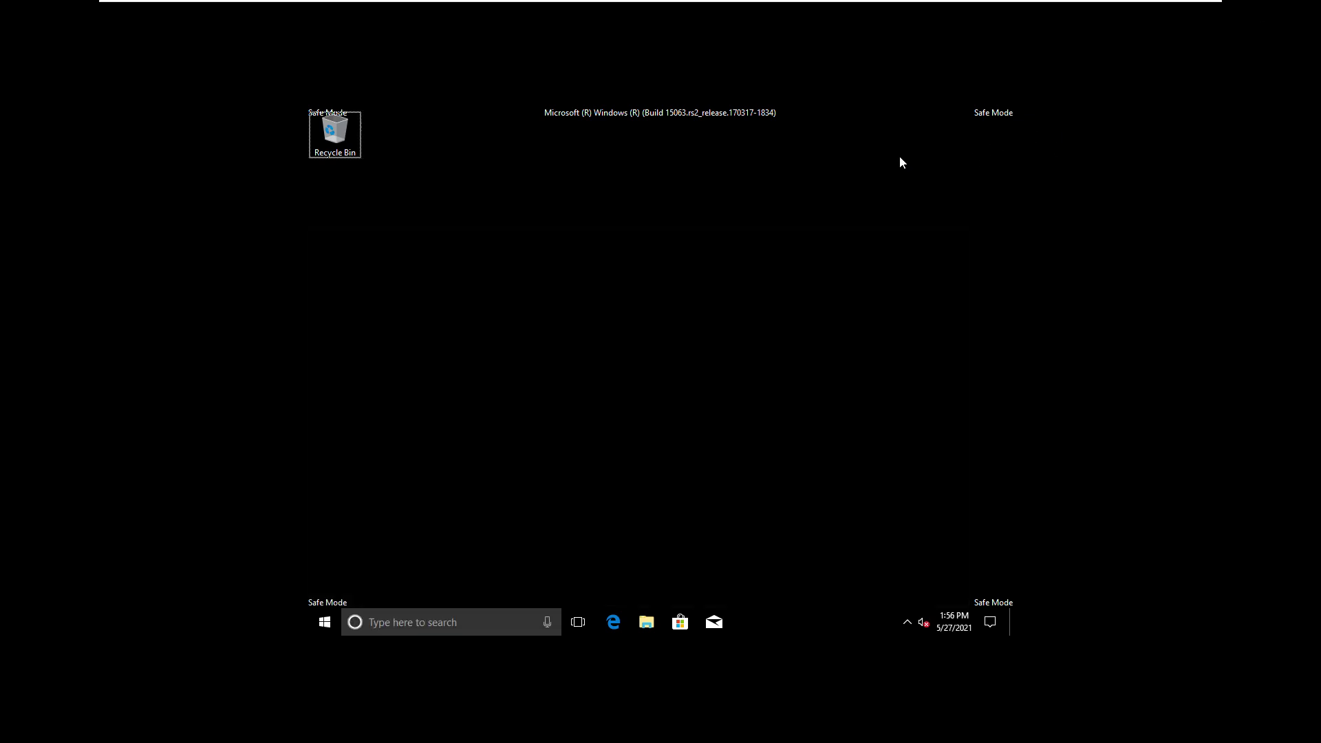
# - Enter msconfig in the Run box
pyautogui.press('super+r')
pyautogui.write('msc')
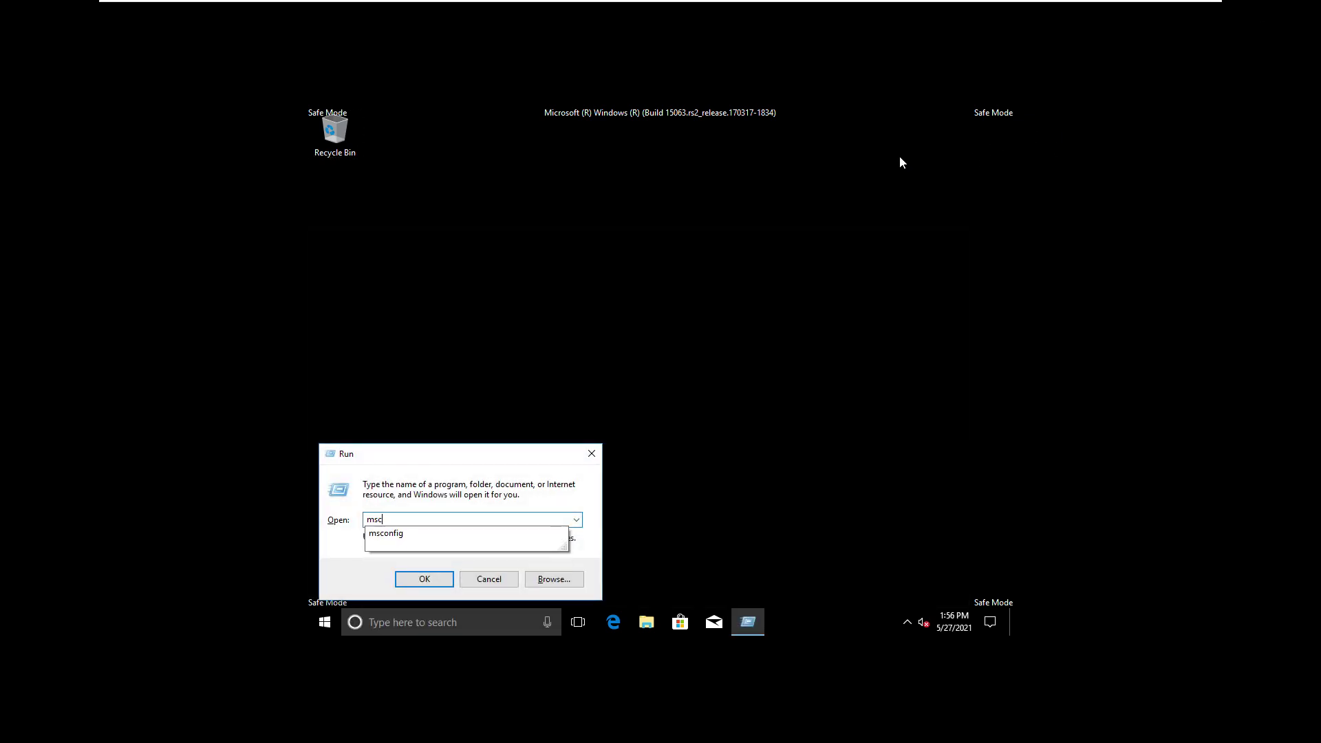
pyautogui.write('onfi')
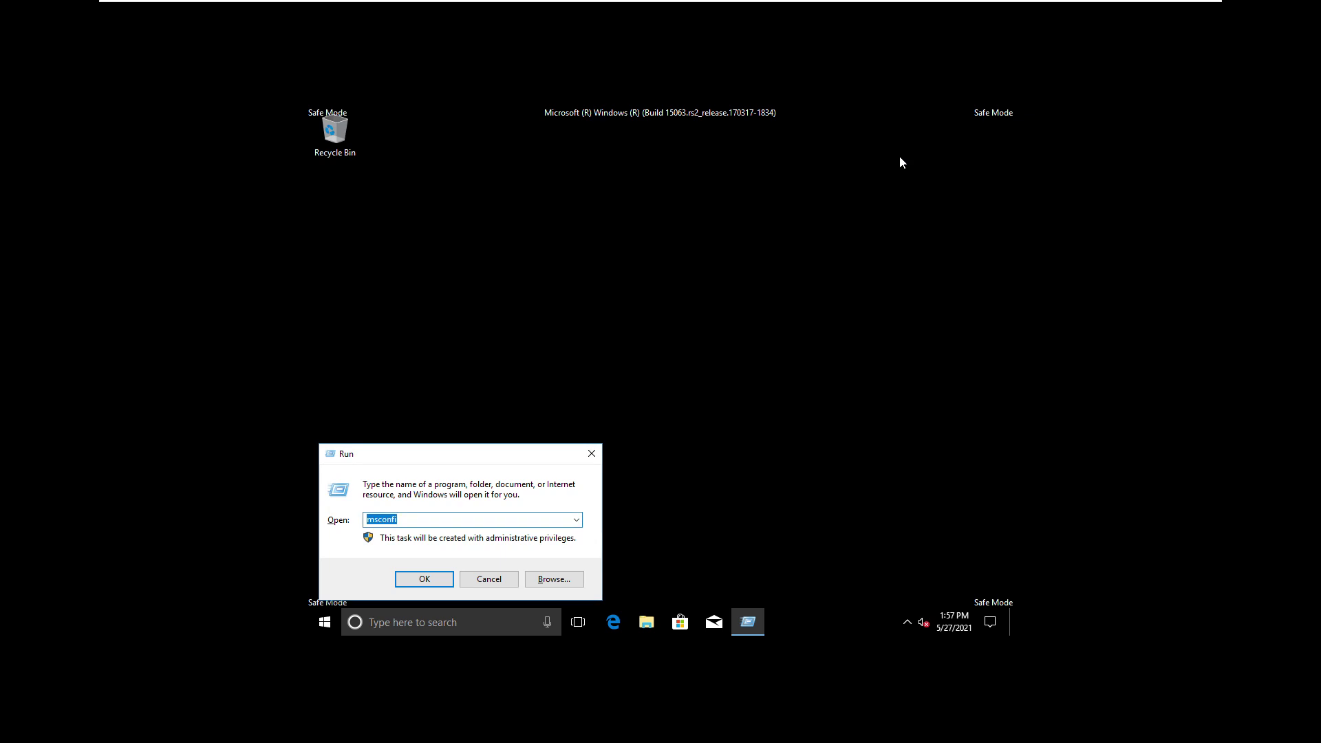
pyautogui.click(432, 519)
# - Launch msconfig, clear Safe boot on the Boot tab, and save with OK
pyautogui.click(424, 579)
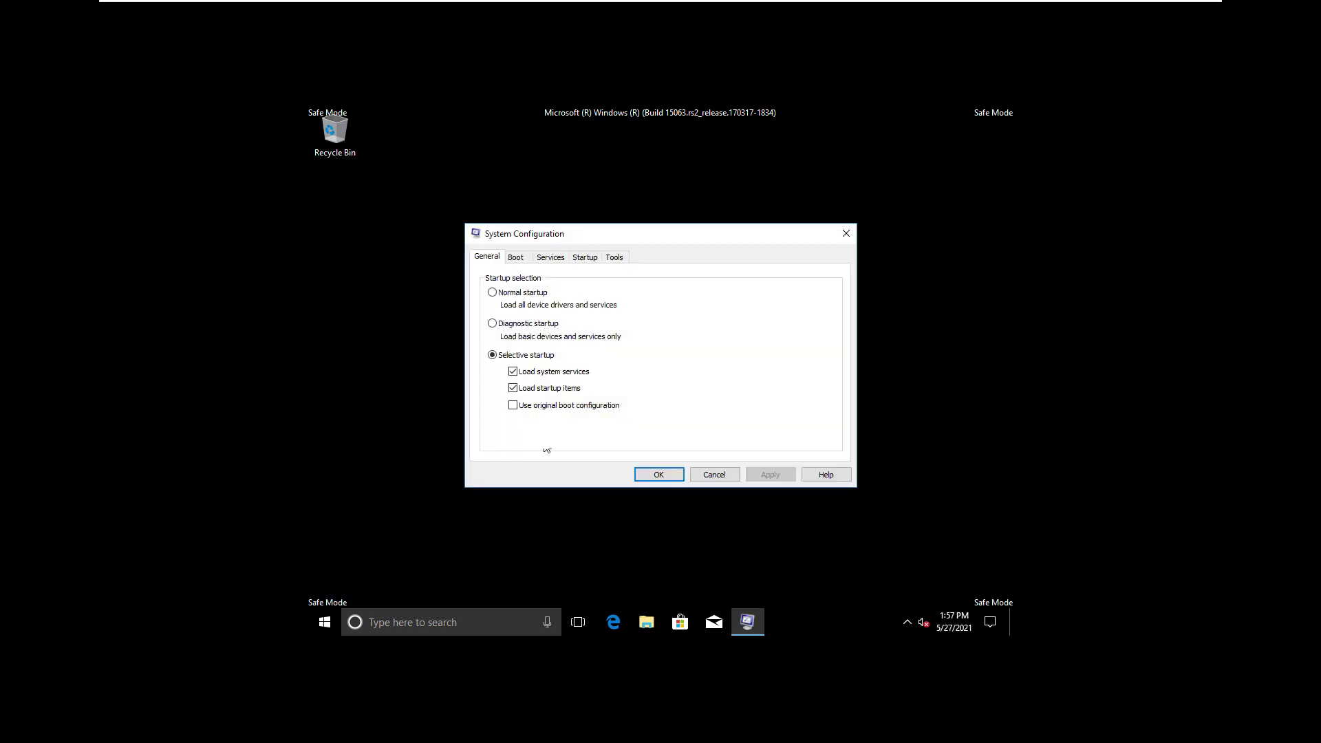
pyautogui.click(520, 257)
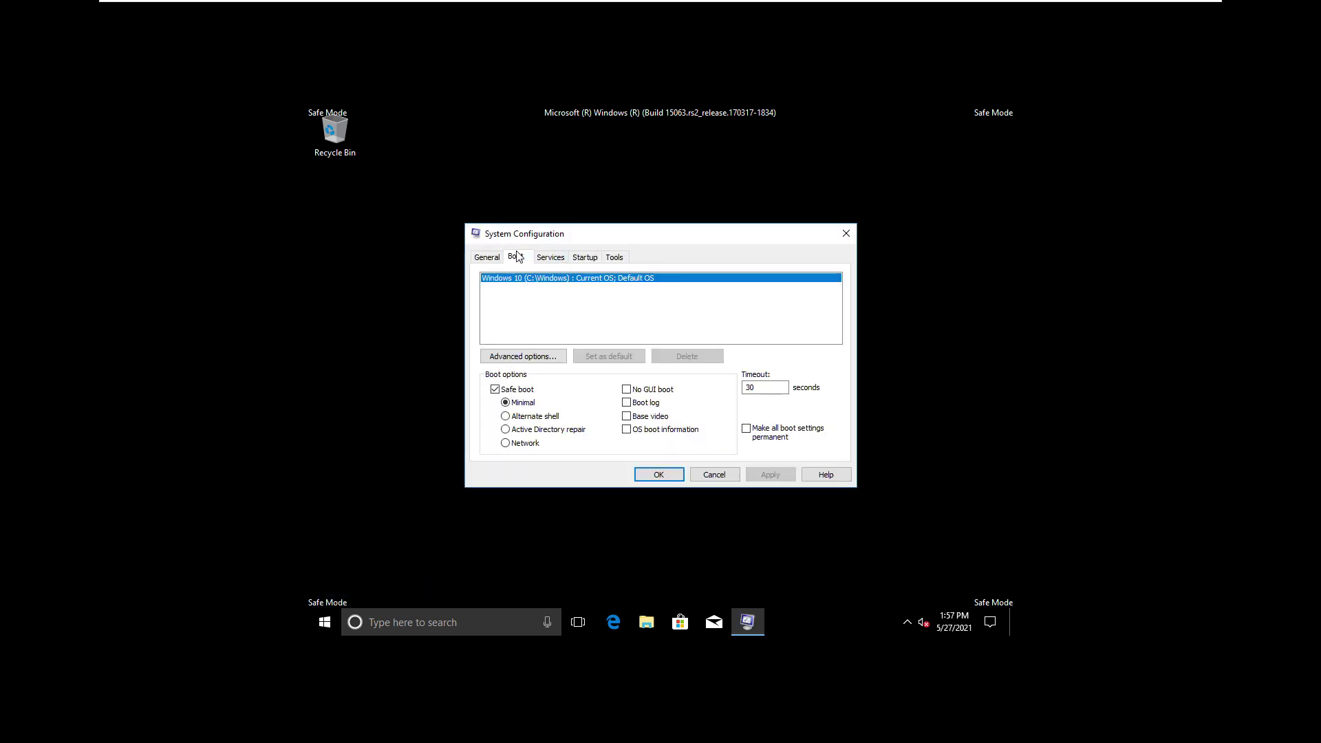
pyautogui.click(494, 390)
pyautogui.click(494, 390)
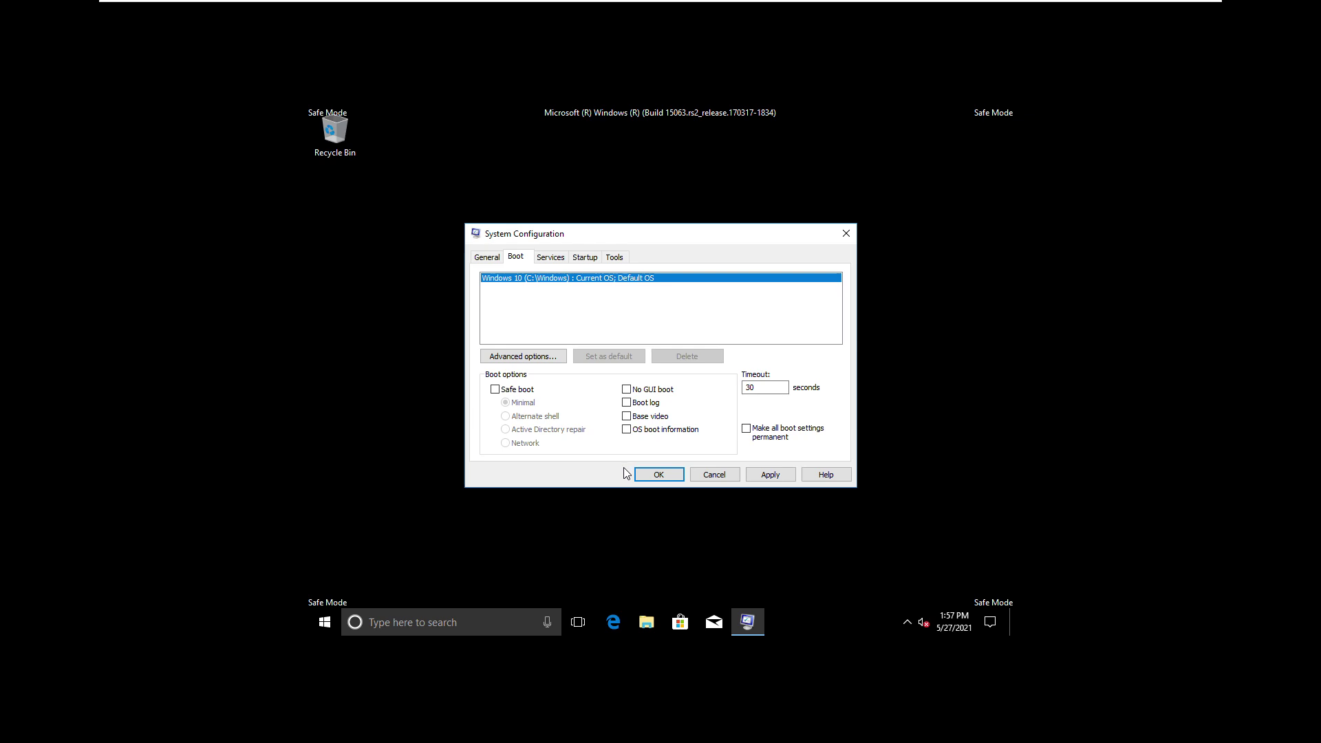
pyautogui.click(662, 476)
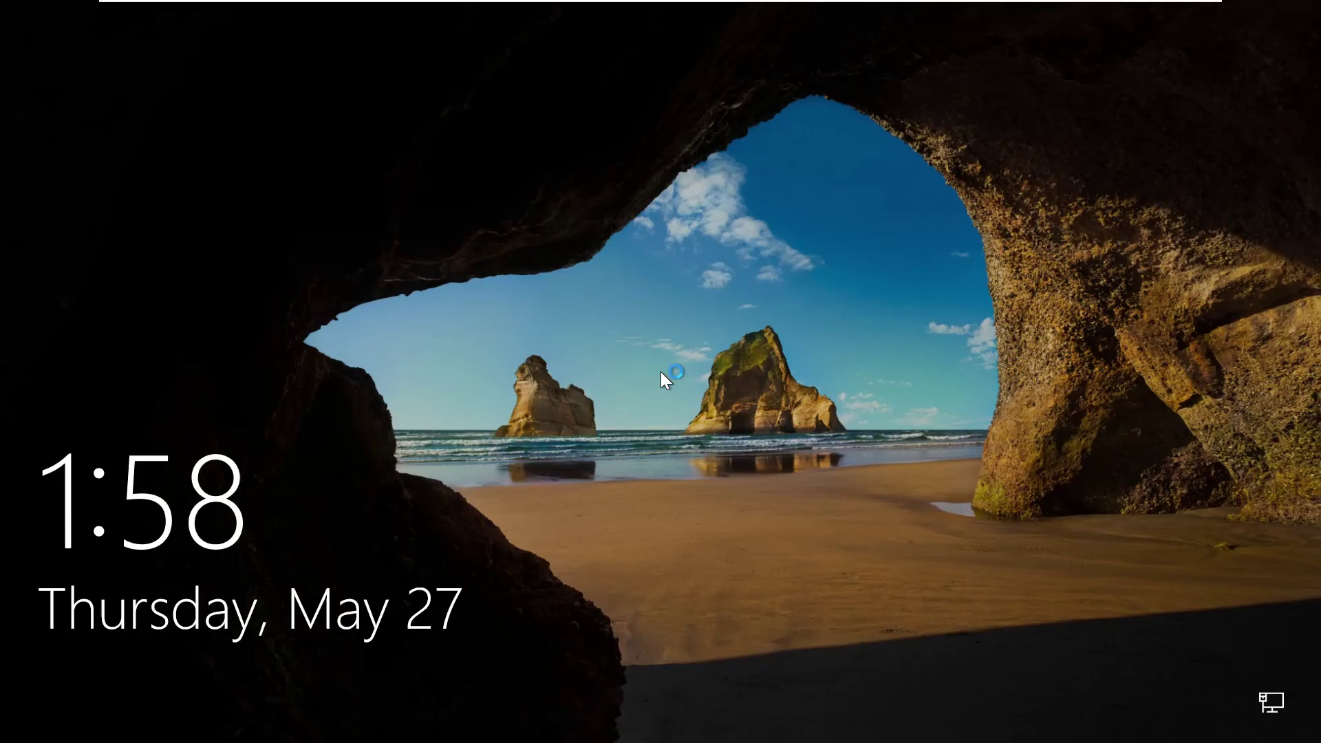
# - Dismiss the lock screen and sign in to the normal desktop
pyautogui.click(964, 489)
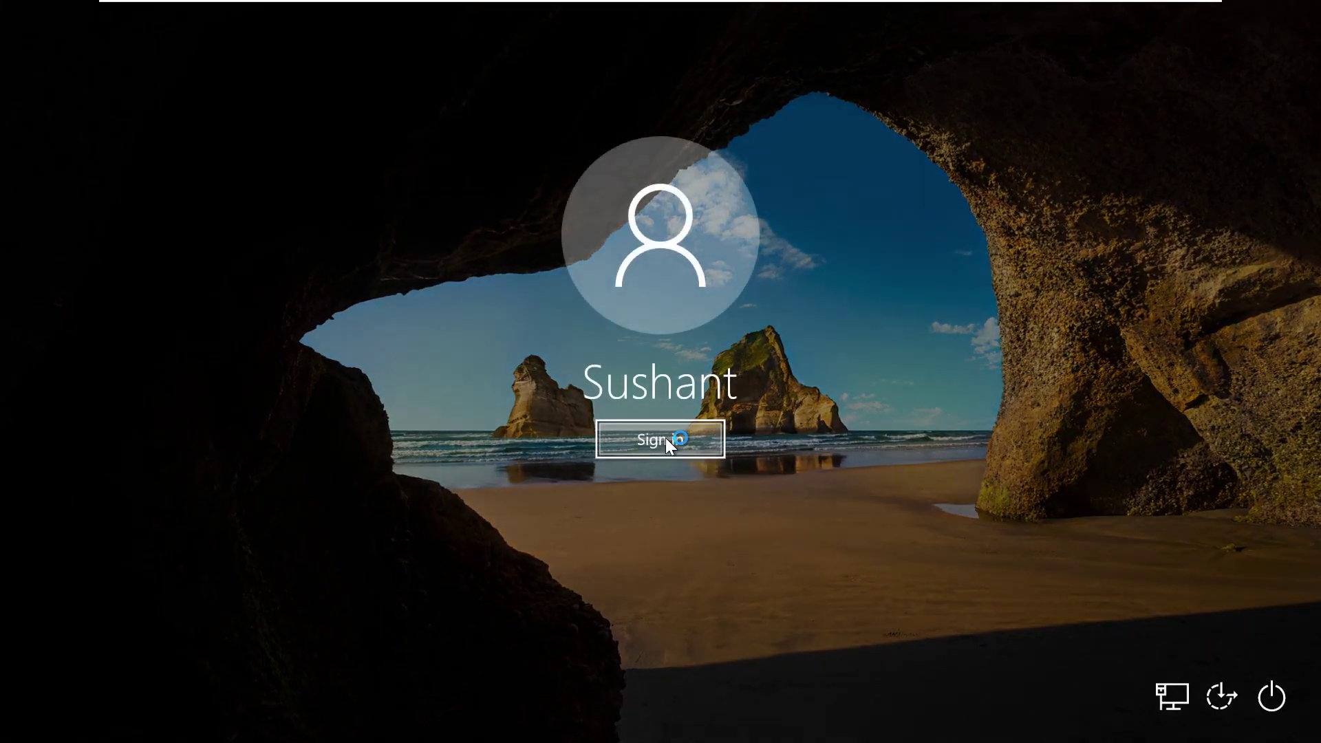
pyautogui.click(666, 437)
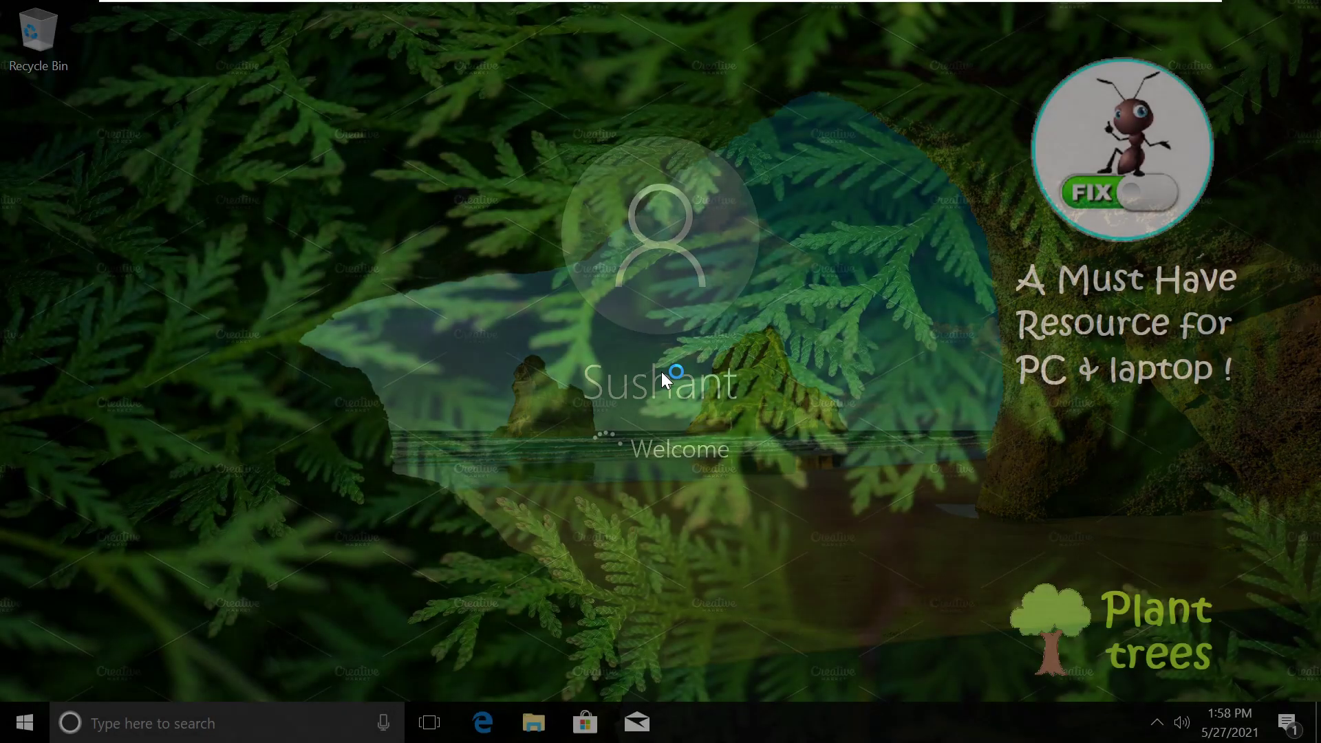